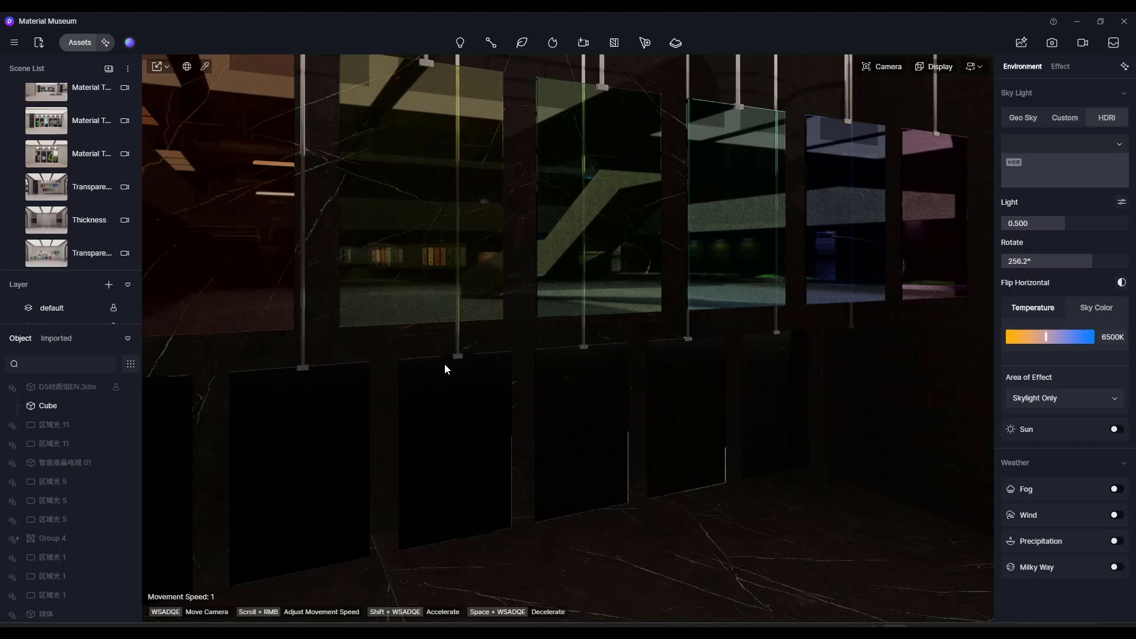
Step: Apply the 1:2 Armani grey tile material to the dark marble floor, and return to the scene with the coloured glass panels
right_drag(444, 364, 506, 277)
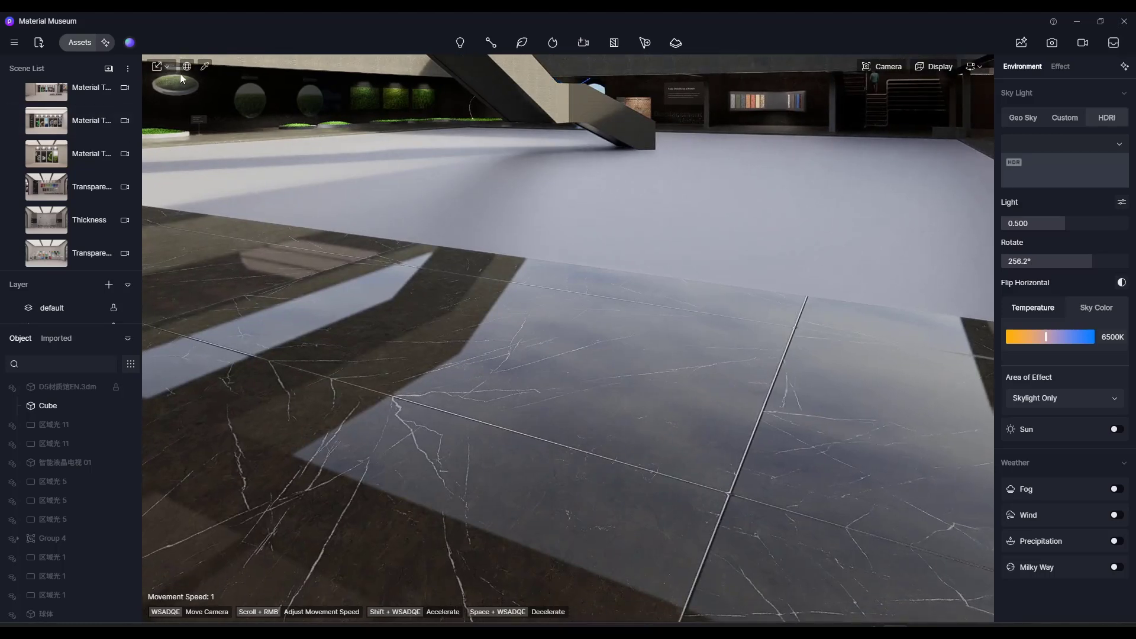
click(76, 43)
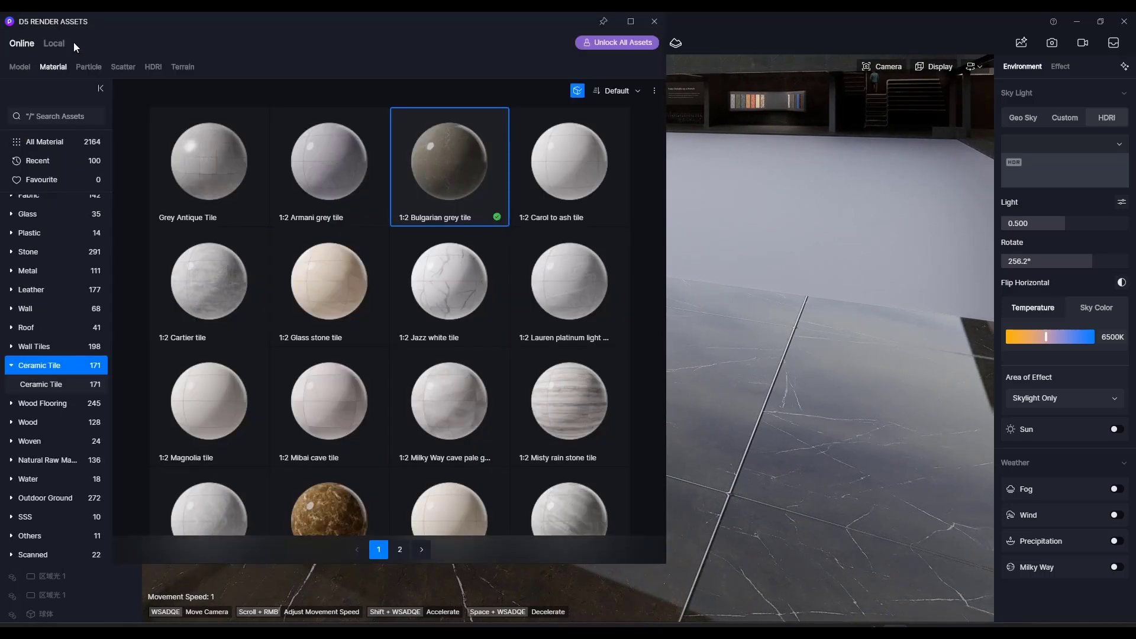
drag(329, 166, 799, 369)
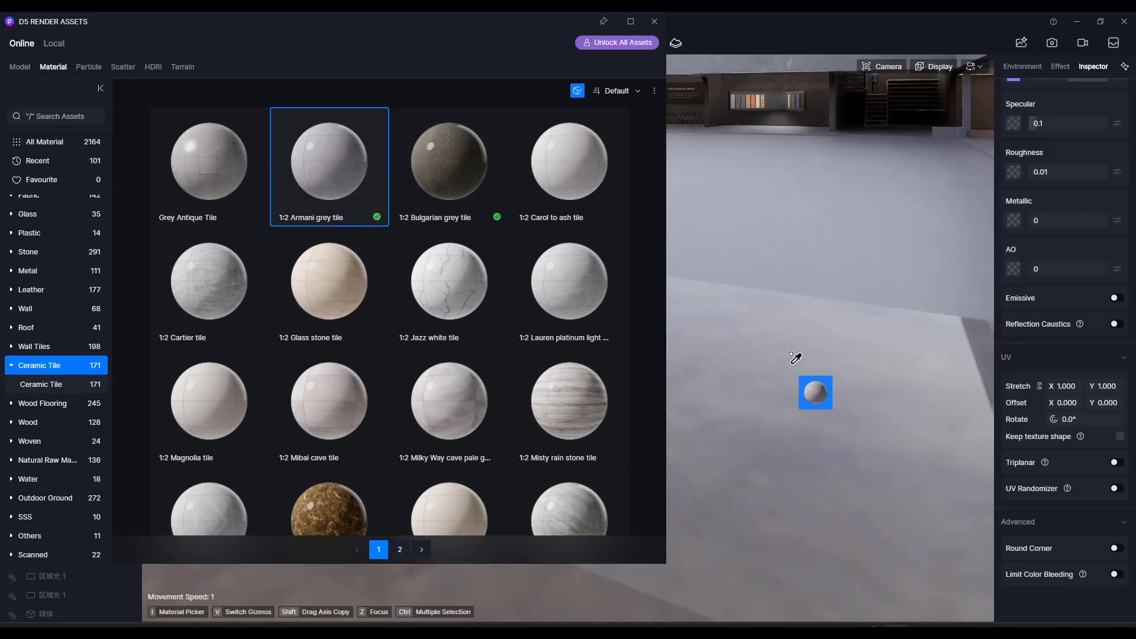
click(654, 22)
click(46, 187)
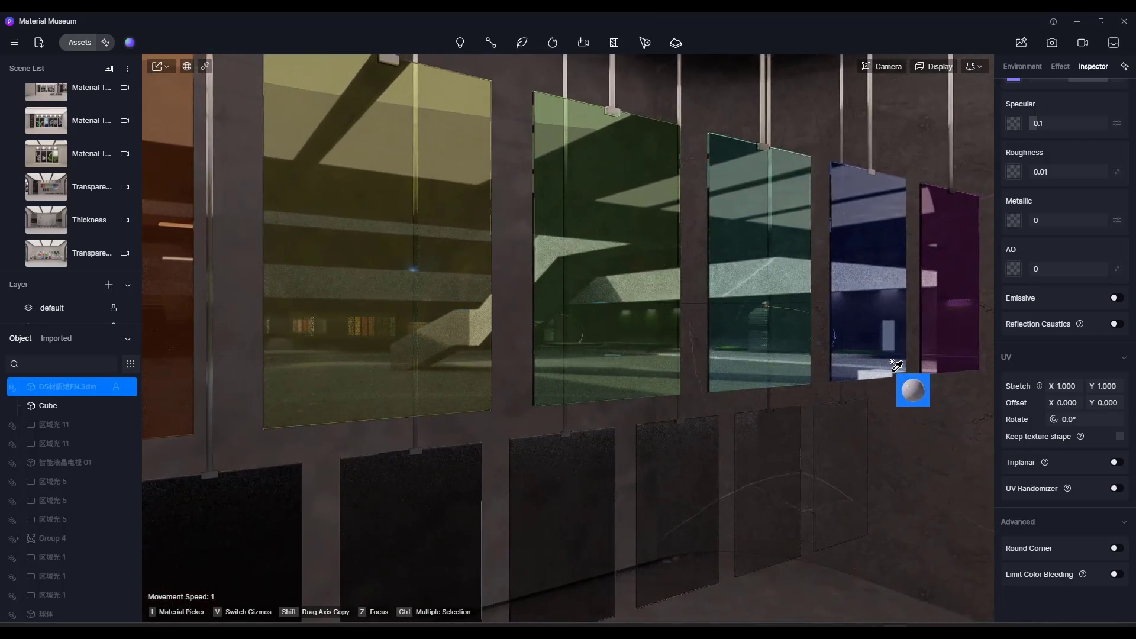
right_click(873, 427)
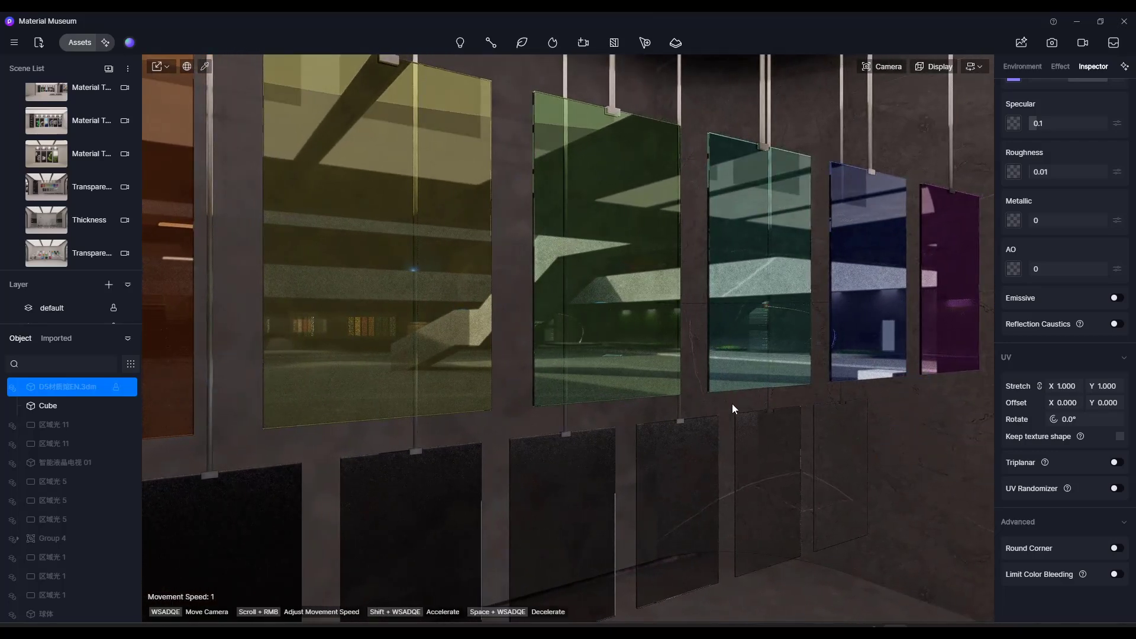
Step: Turn Real-time Path Tracing off and on again in the rendering preferences to compare the glass panels' lighting
click(16, 44)
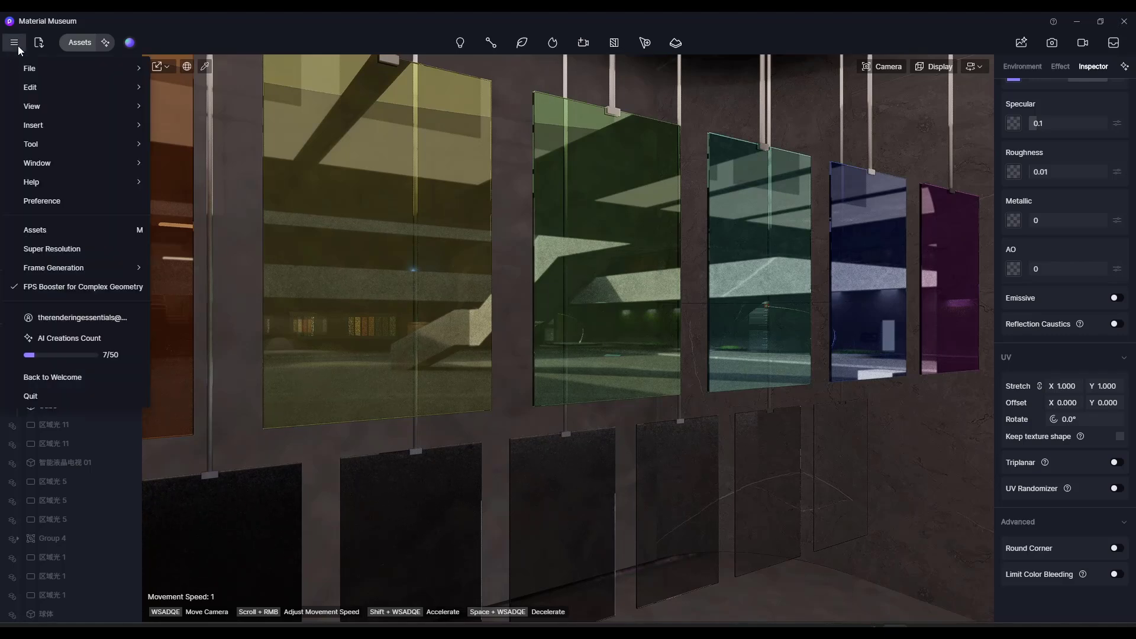
click(43, 202)
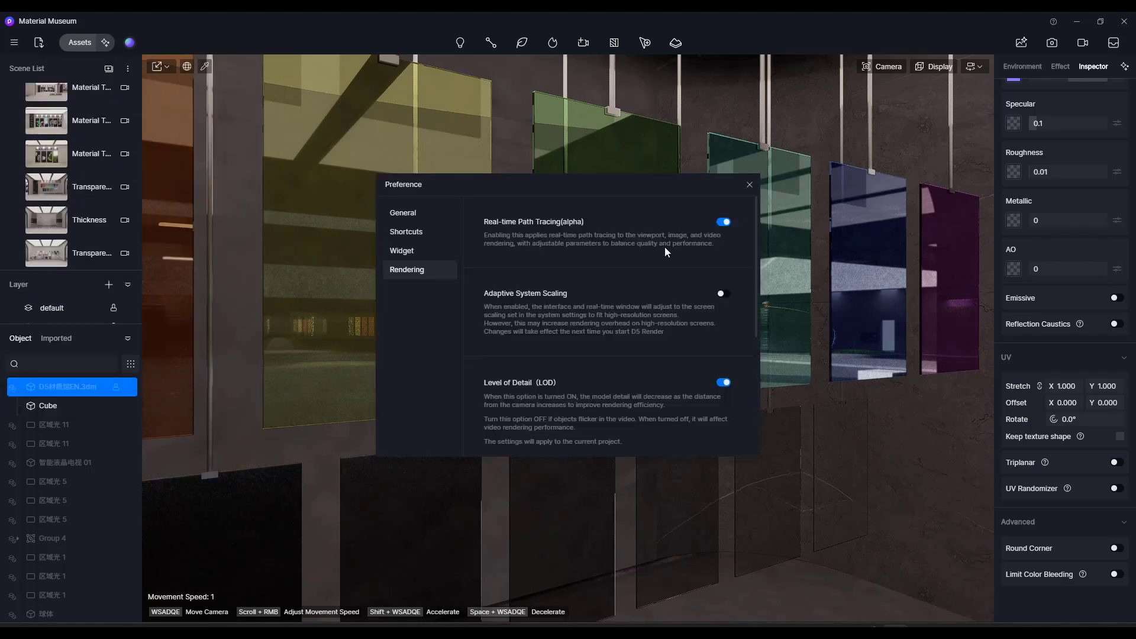
click(724, 223)
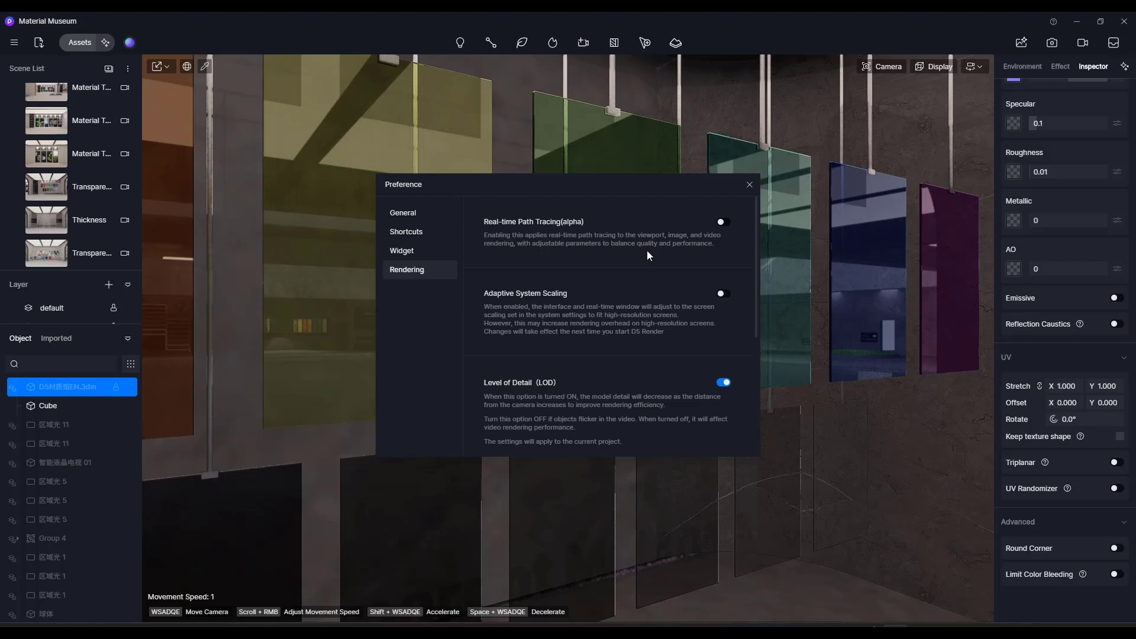
click(724, 224)
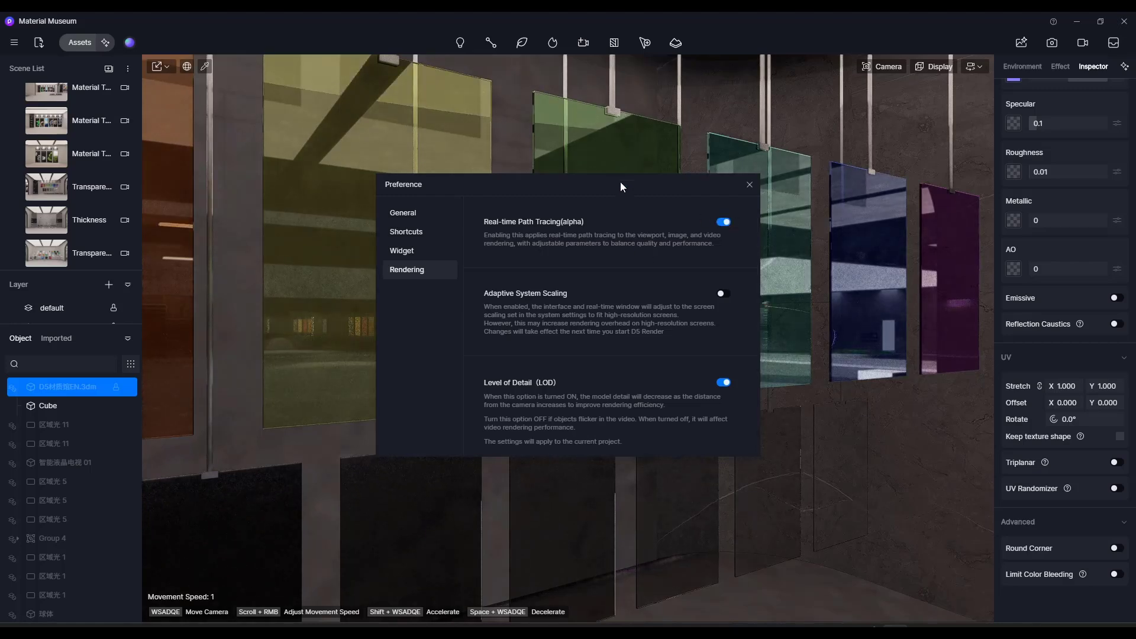
drag(622, 186, 867, 172)
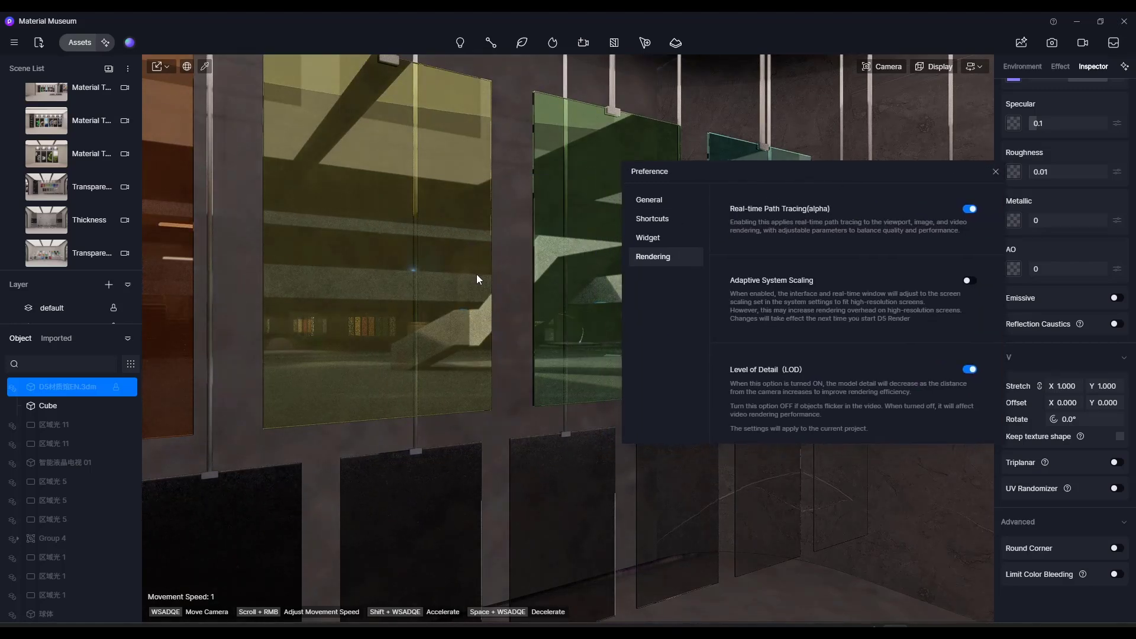
click(995, 172)
Step: Get a closer view of the yellow and green glass panels with Real-time Path Tracing turned off in the rendering preferences
key(w)
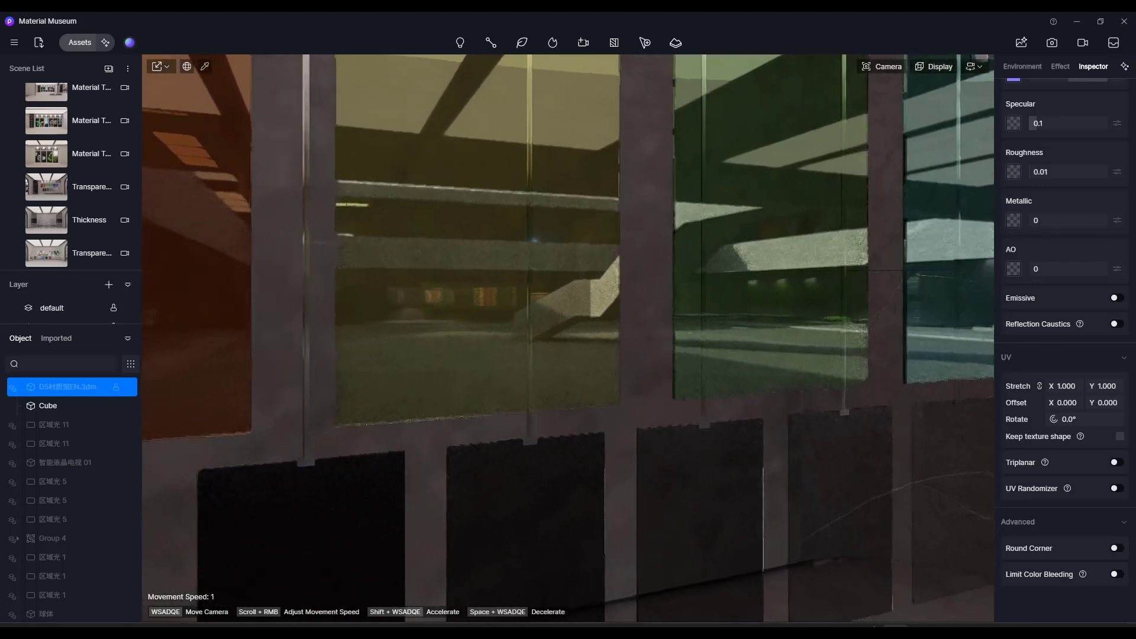
key(w)
key(w)
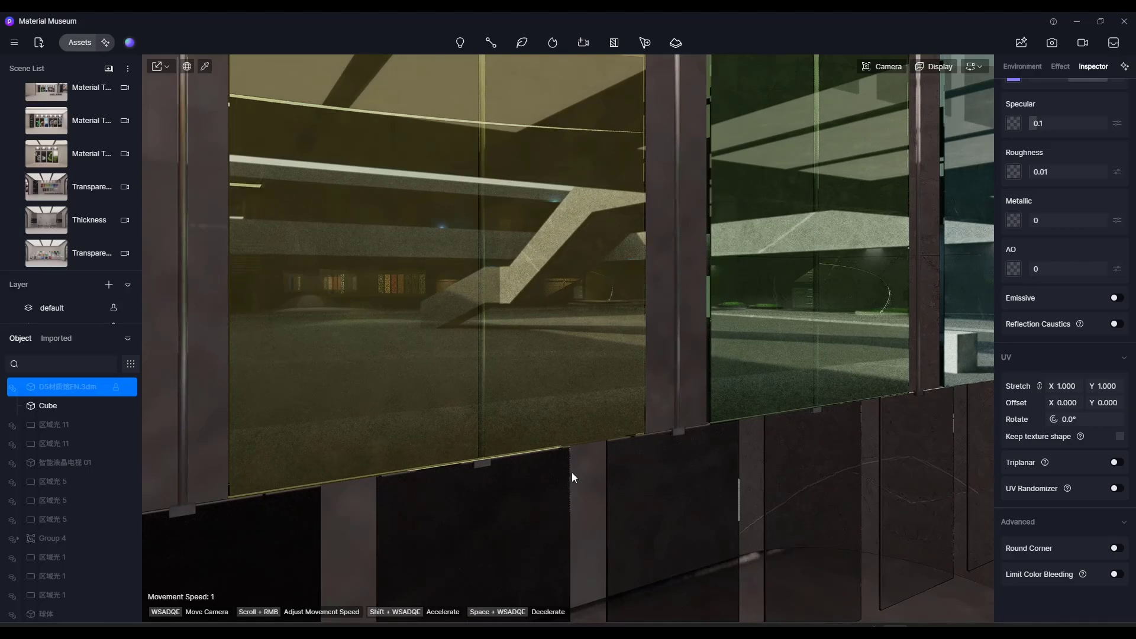
right_drag(564, 329, 484, 318)
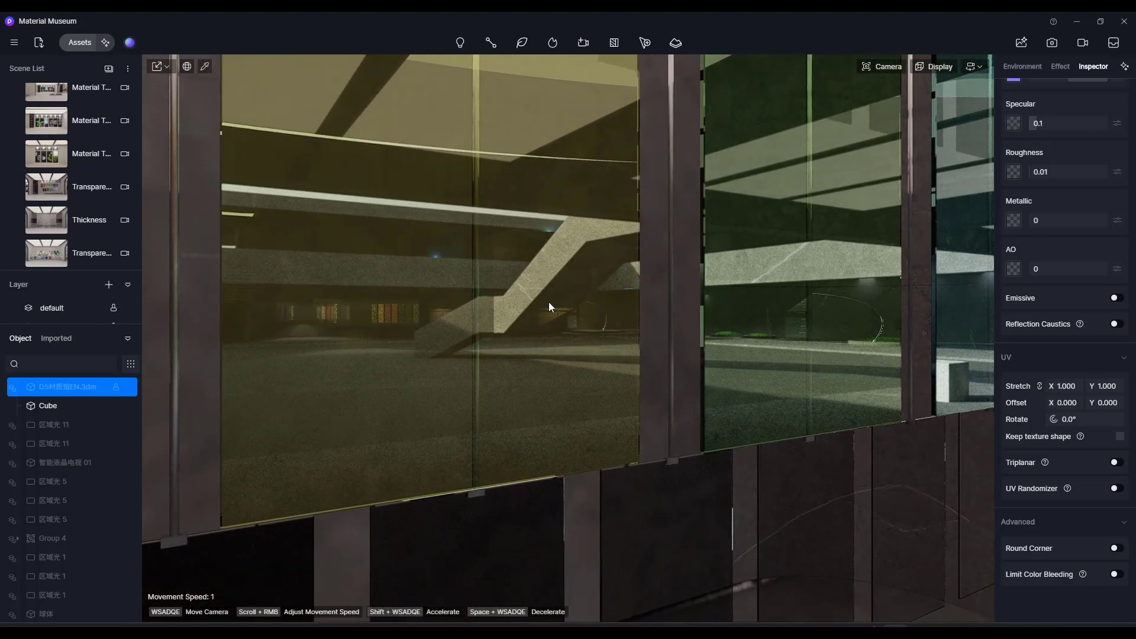
click(14, 43)
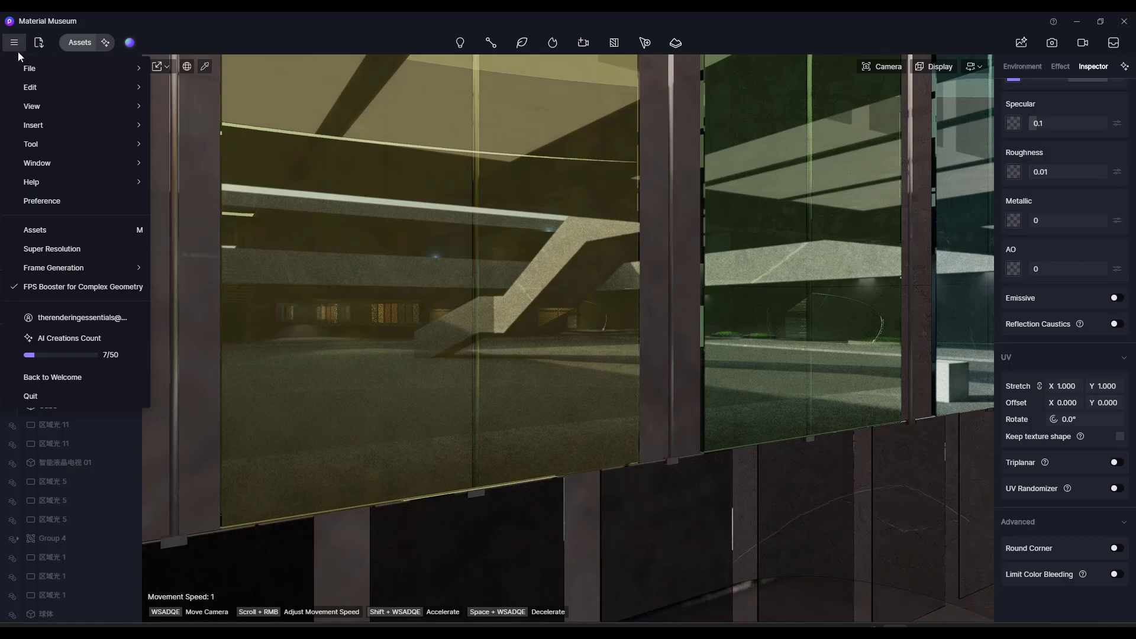
click(56, 202)
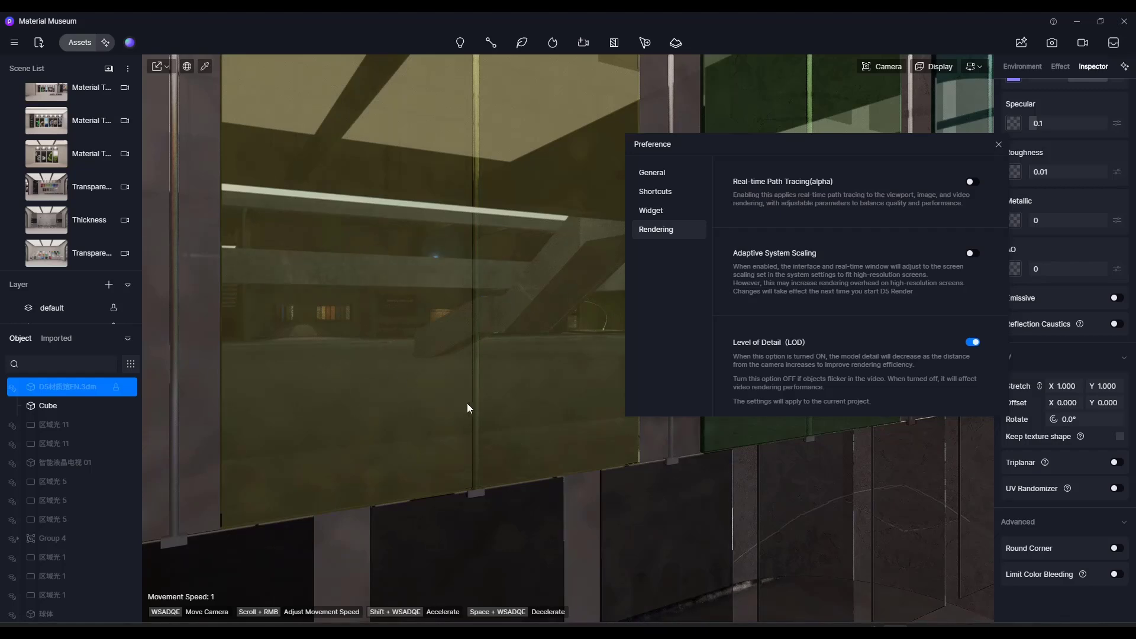
click(999, 144)
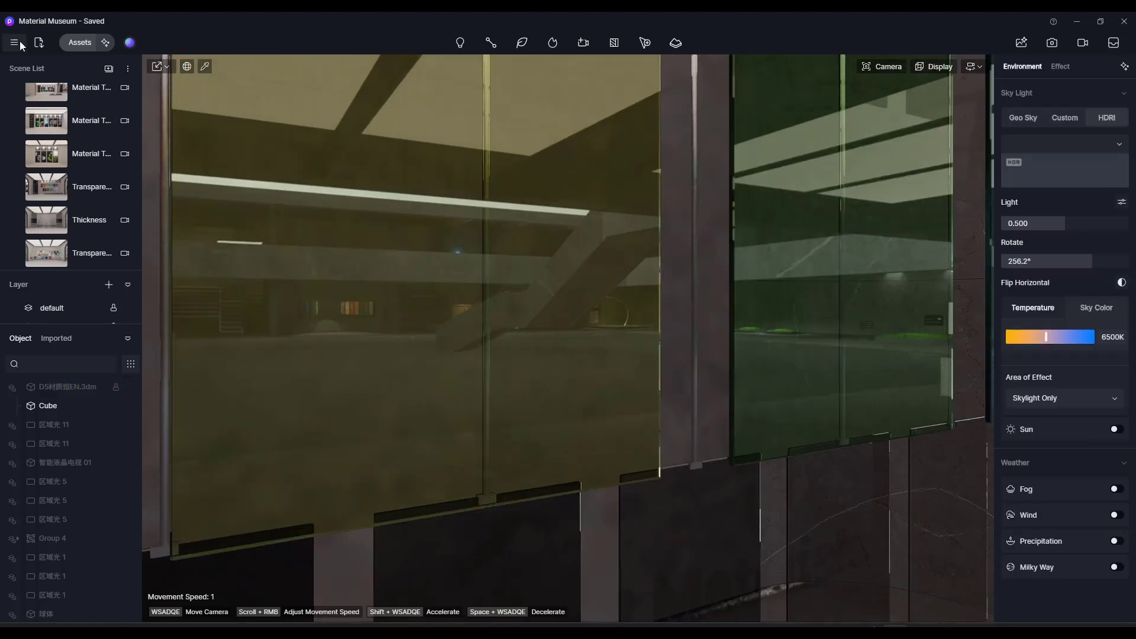
Step: Turn on Real-time Path Tracing in the rendering preferences, keeping the glass panels in view beside the dialog
click(19, 41)
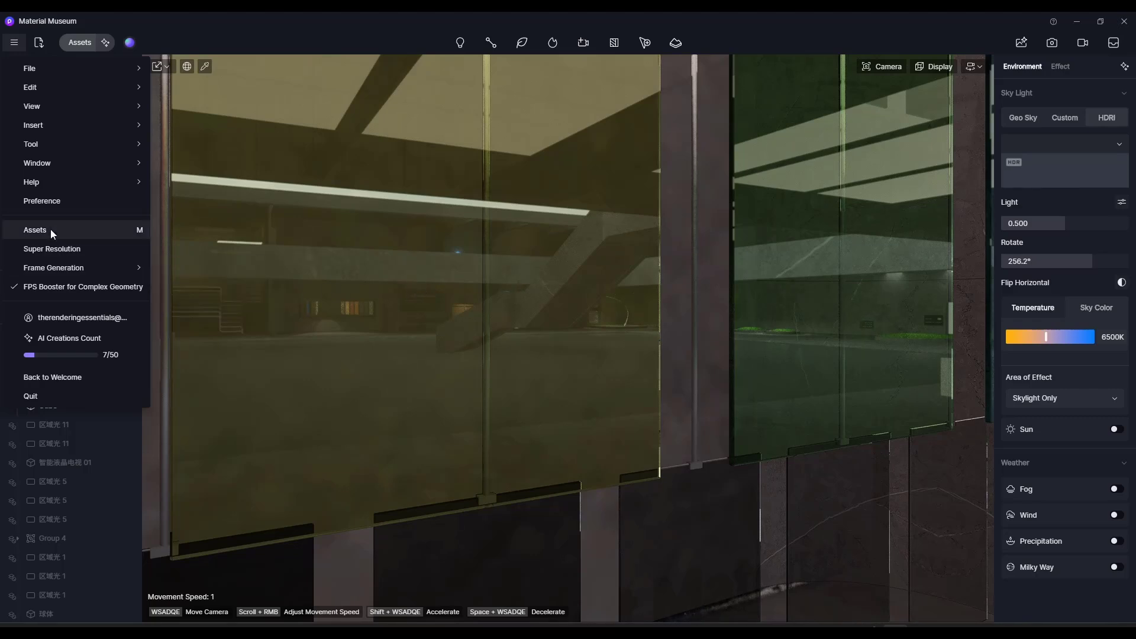
click(41, 202)
mouse_move(519, 197)
mouse_down()
mouse_move(863, 171)
mouse_move(878, 124)
mouse_up()
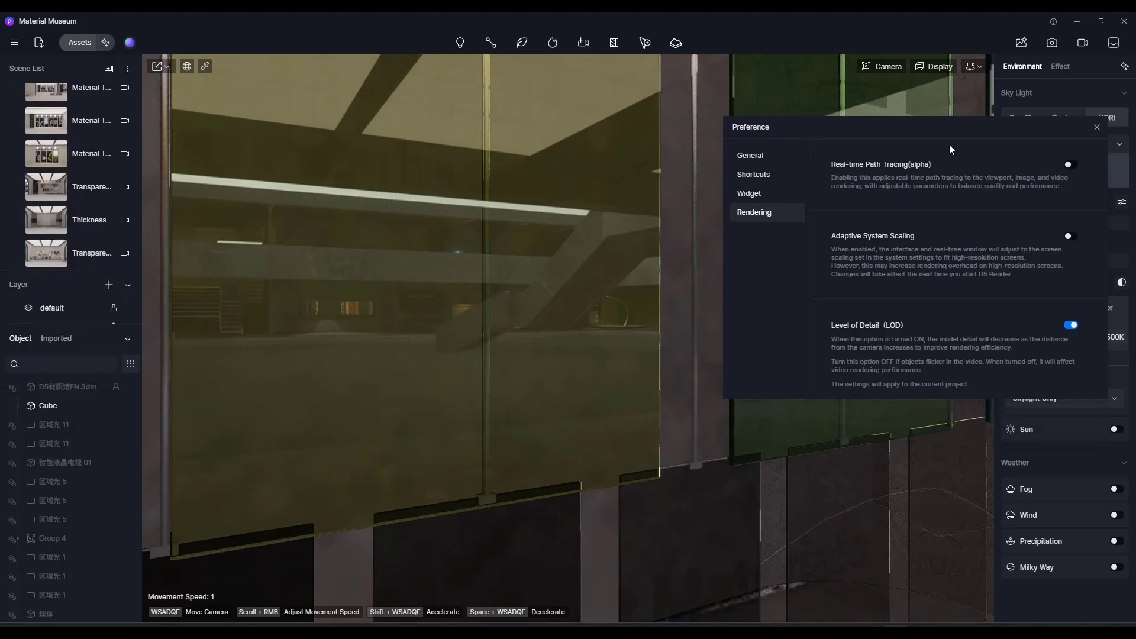
click(1072, 166)
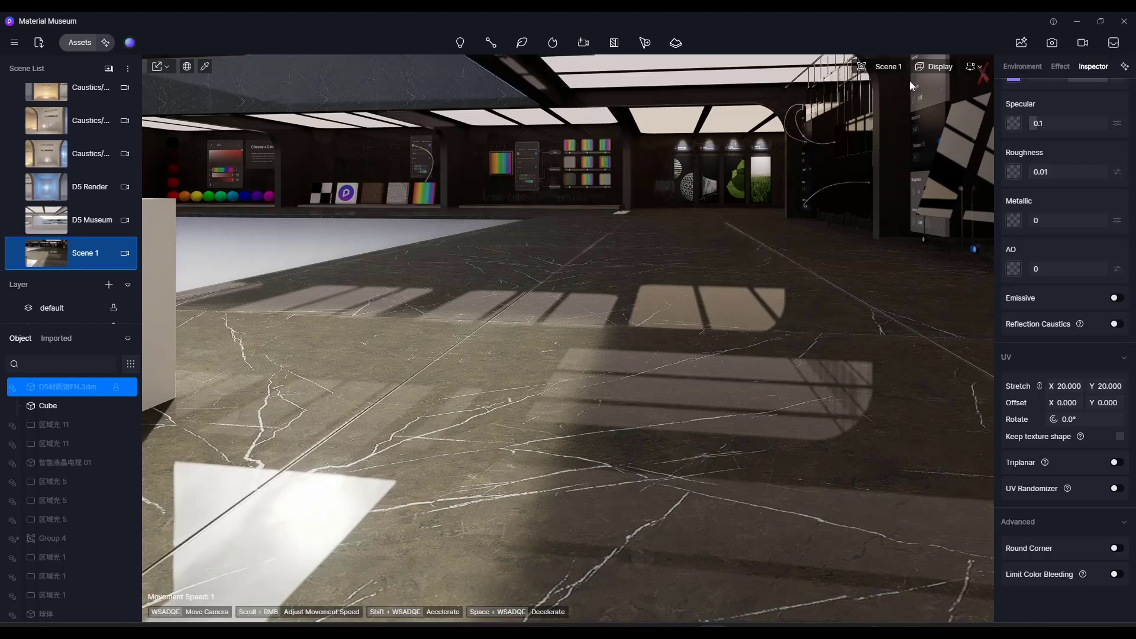
Step: Turn the custom realtime quality settings off and on again, and try GI Precision 1 before setting it back to 3
click(934, 64)
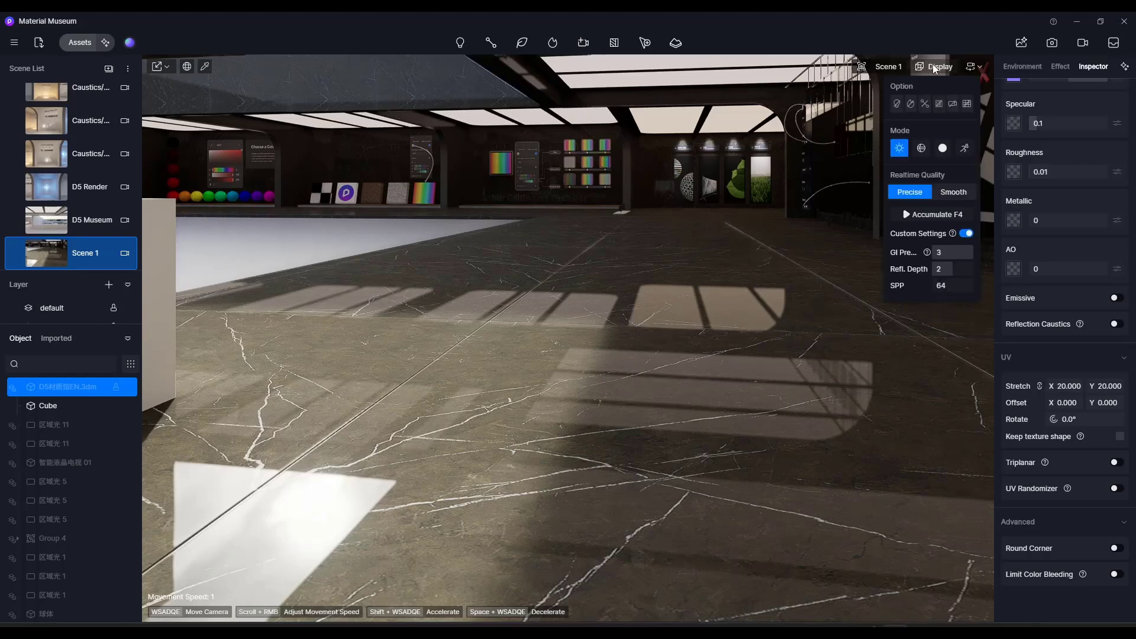
click(967, 234)
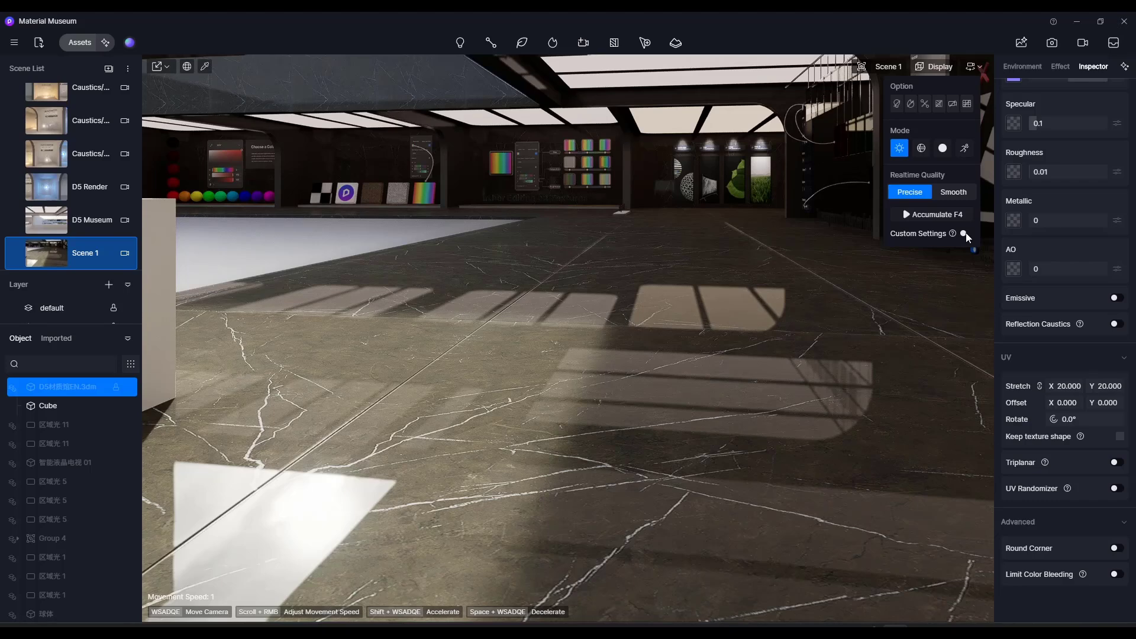
click(967, 233)
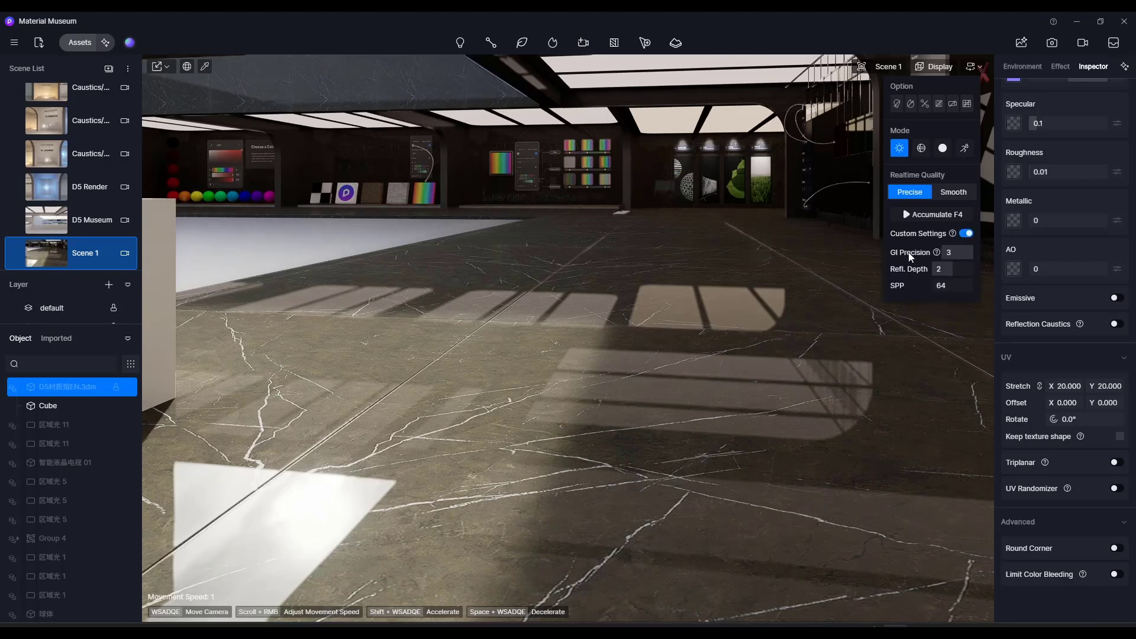
mouse_move(938, 253)
drag(958, 252, 954, 251)
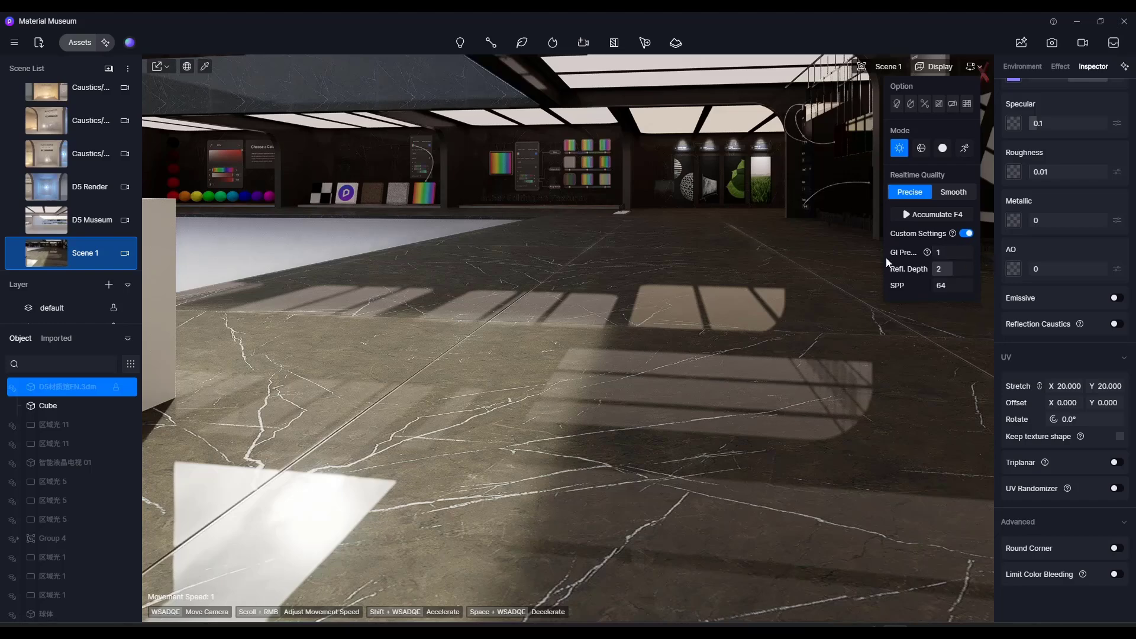
drag(945, 252, 911, 274)
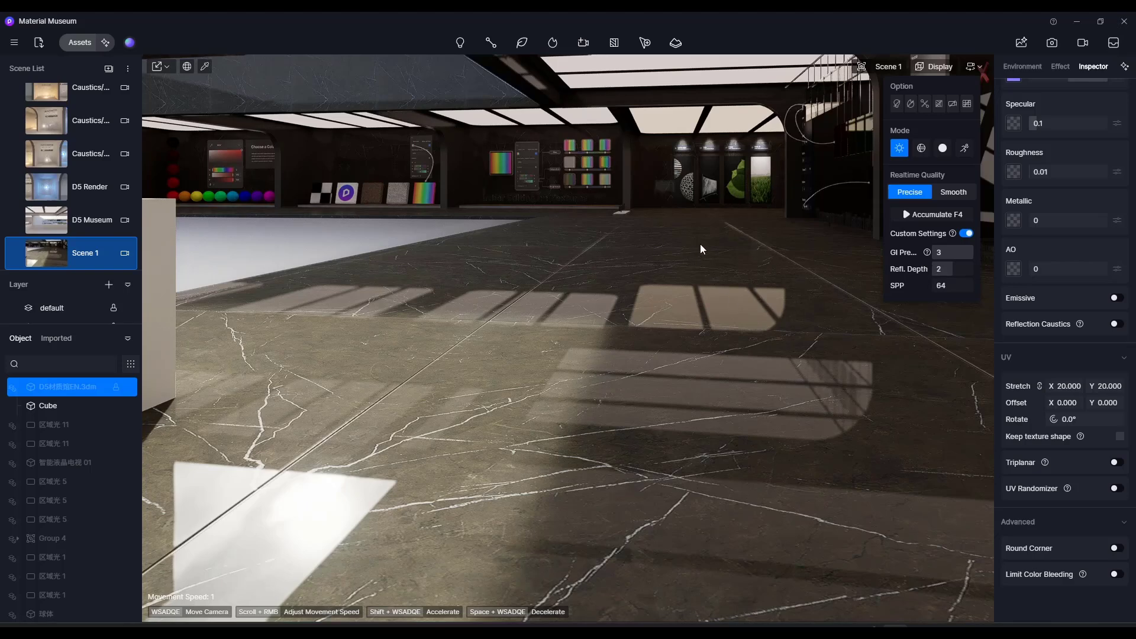
Step: Run the Accumulate preview on a view across the museum's marble floor
mouse_move(700, 240)
right_down()
mouse_move(651, 237)
mouse_move(699, 250)
mouse_move(698, 309)
mouse_move(699, 225)
right_up()
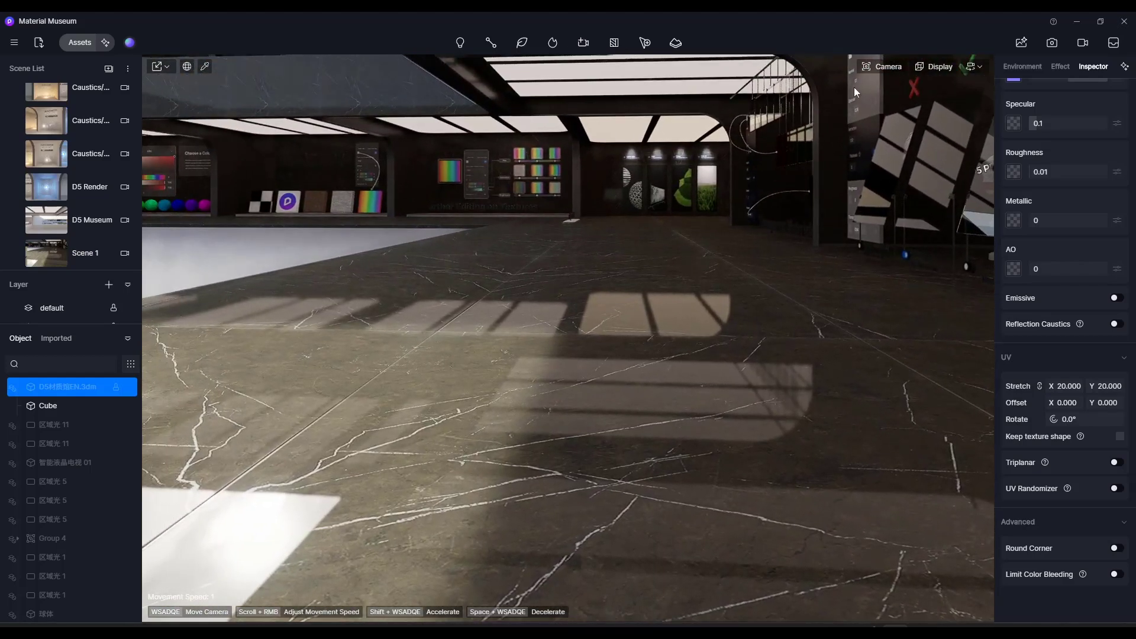
click(936, 71)
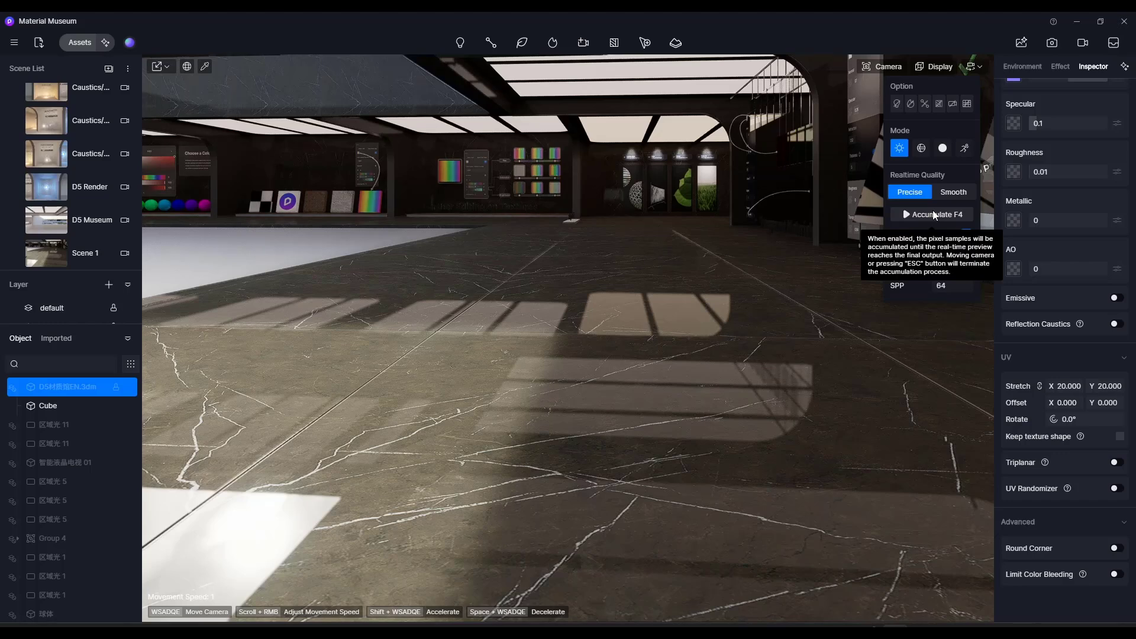
click(937, 214)
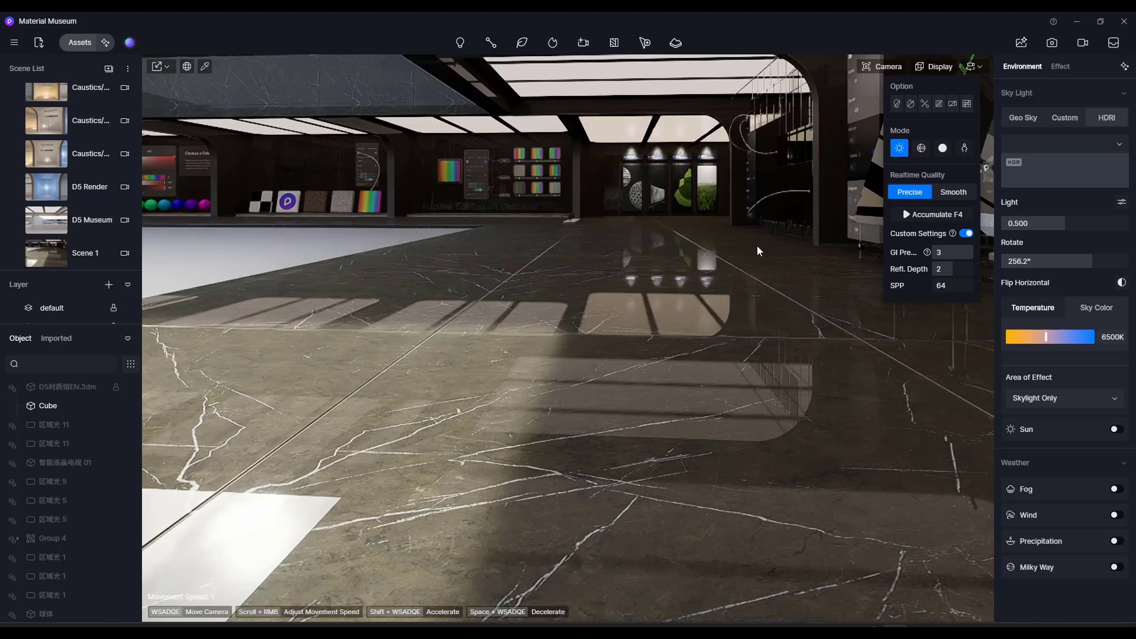
Step: Adjust the camera slightly and rerun the Accumulate preview to examine the reflections on the marble floor
right_drag(876, 237, 701, 198)
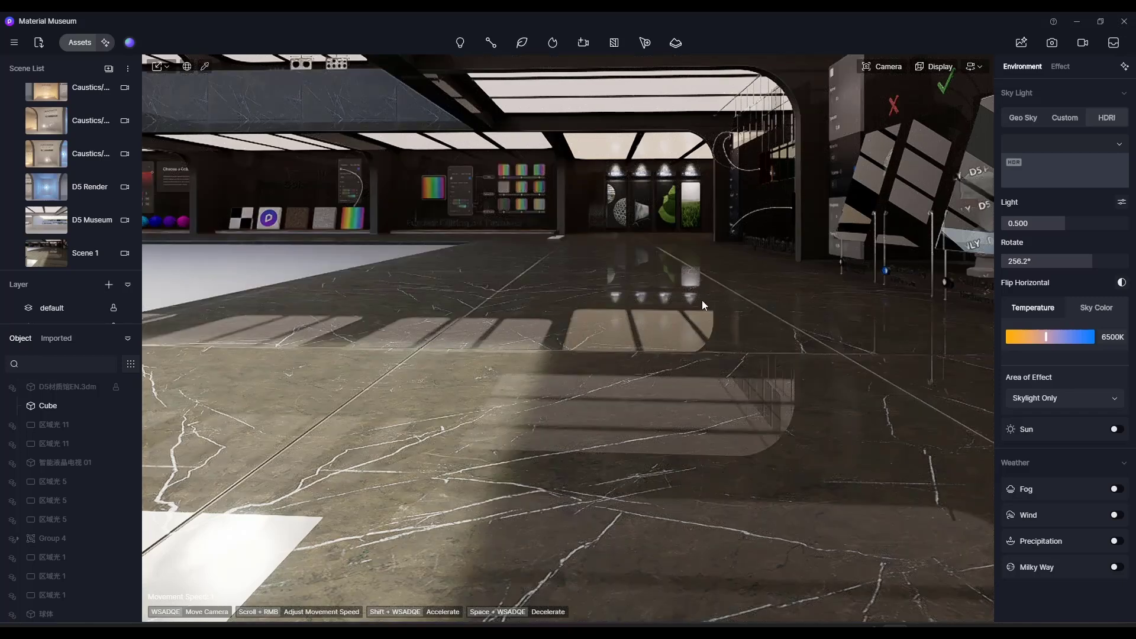
right_drag(702, 301, 702, 302)
key(w)
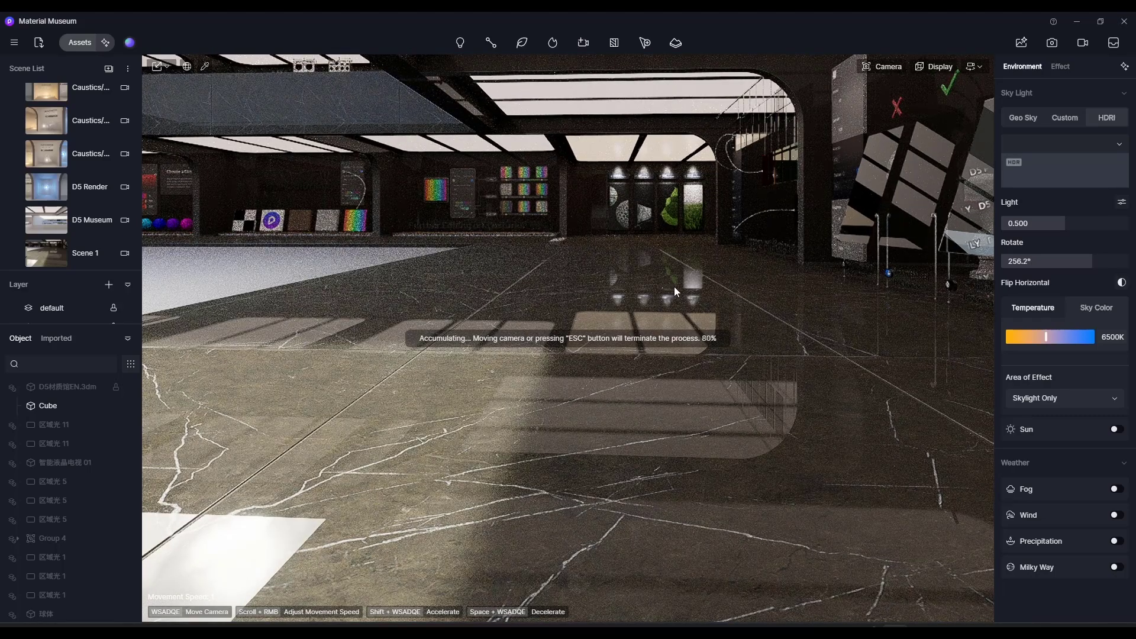
right_drag(687, 285, 688, 285)
click(935, 66)
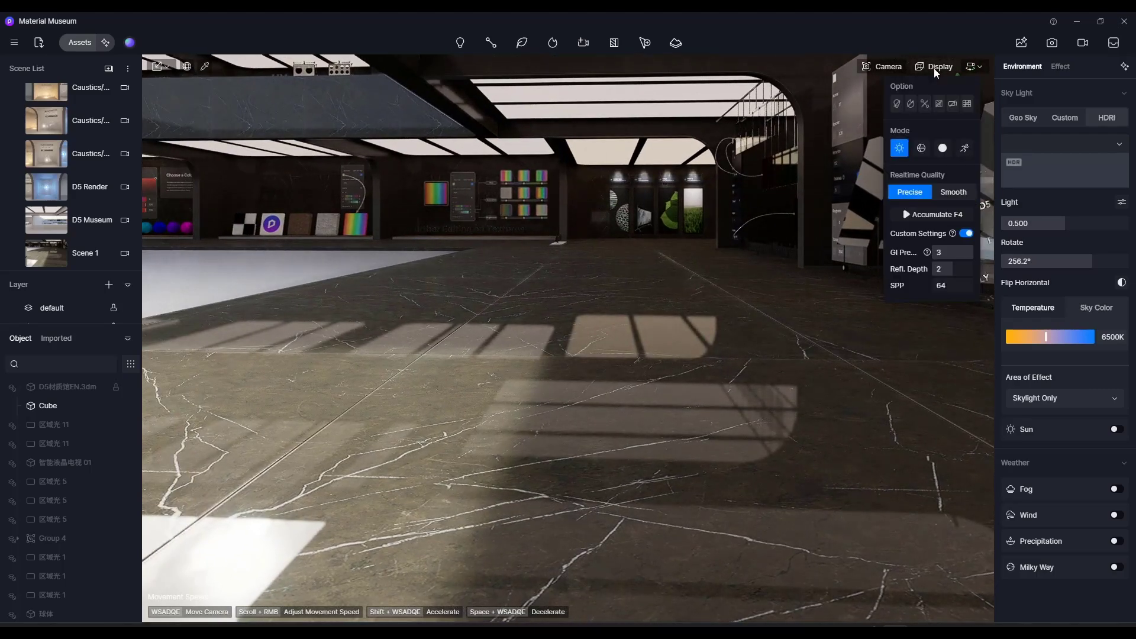
click(922, 216)
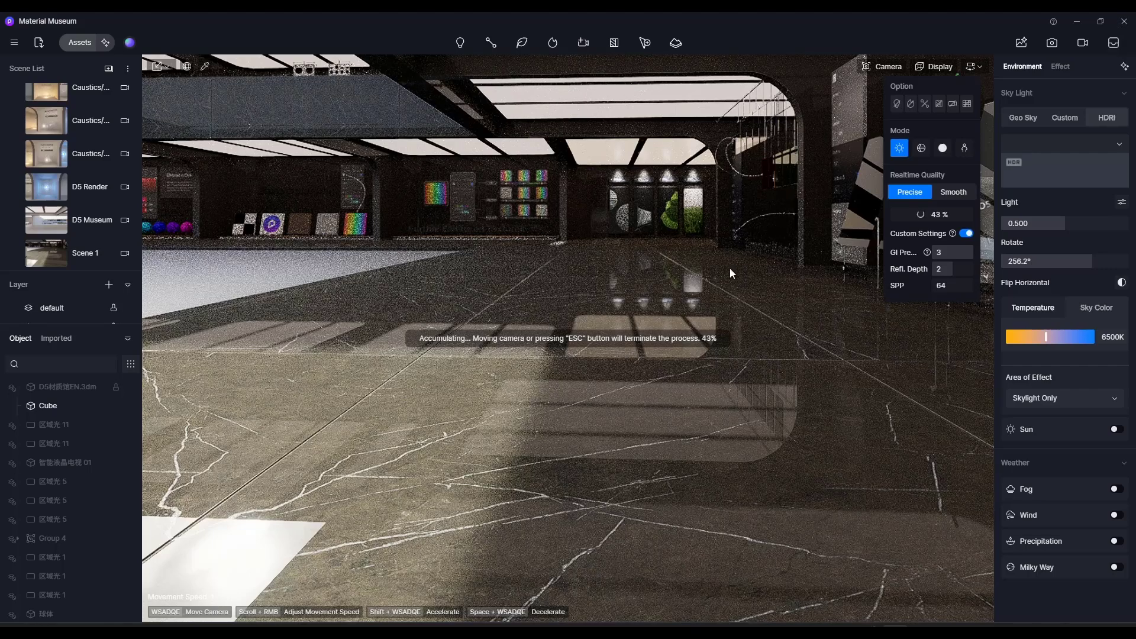
right_drag(722, 274, 721, 276)
right_drag(612, 323, 613, 324)
right_drag(500, 304, 500, 304)
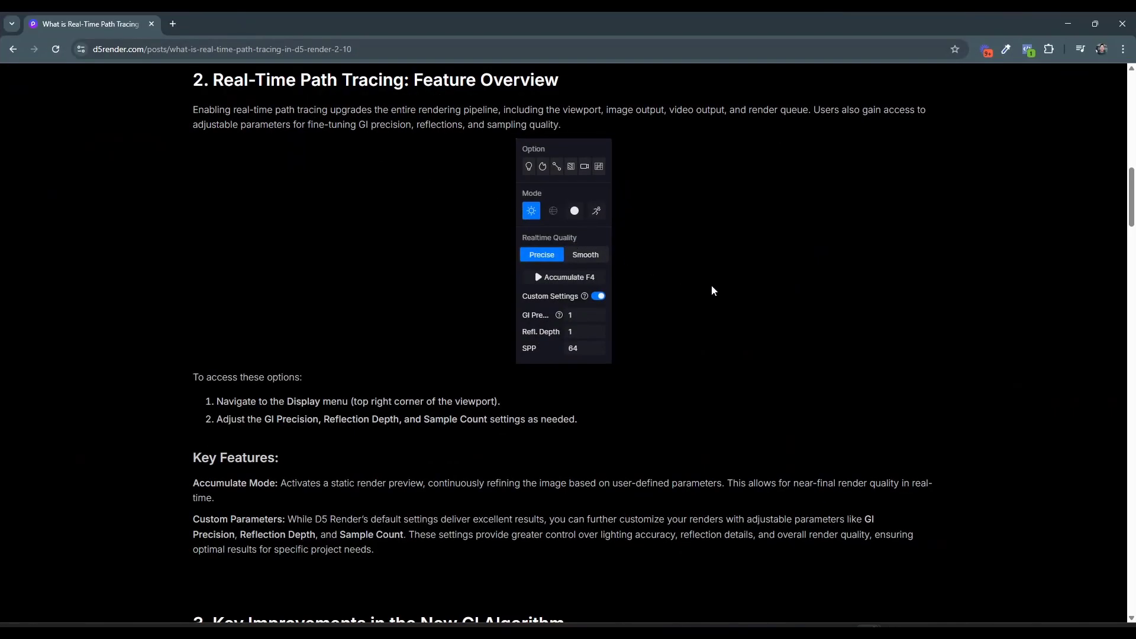
Step: Read through the Real-Time Path Tracing article, from the feature overview and GI improvements to the GI Precision comparison images
scroll(722, 288, down, 10)
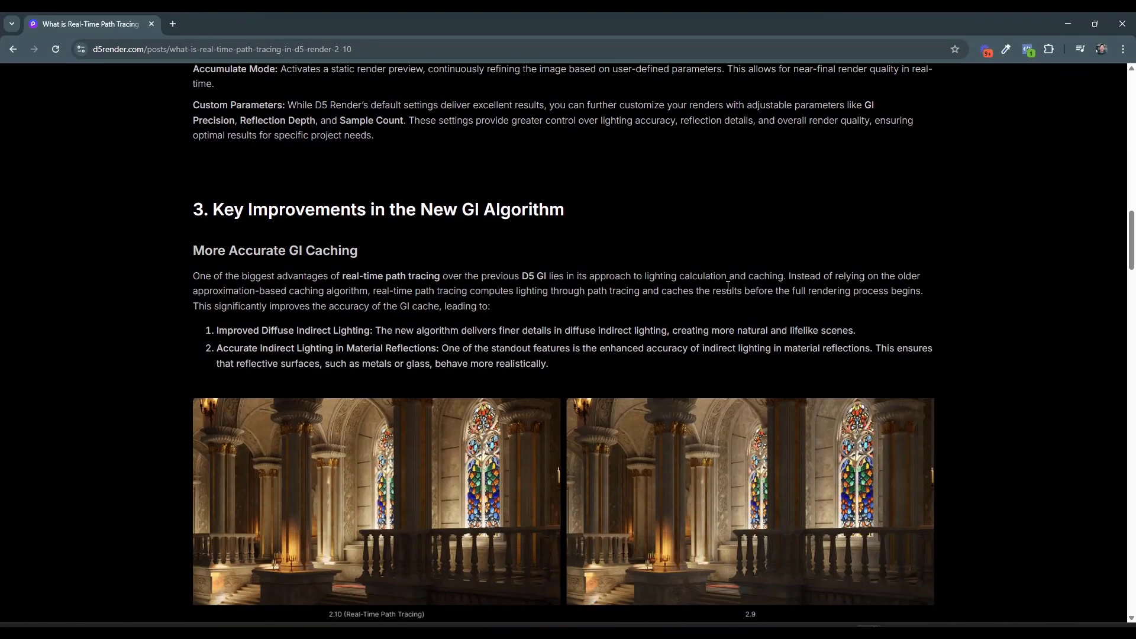
scroll(732, 283, up, 1)
scroll(730, 274, down, 10)
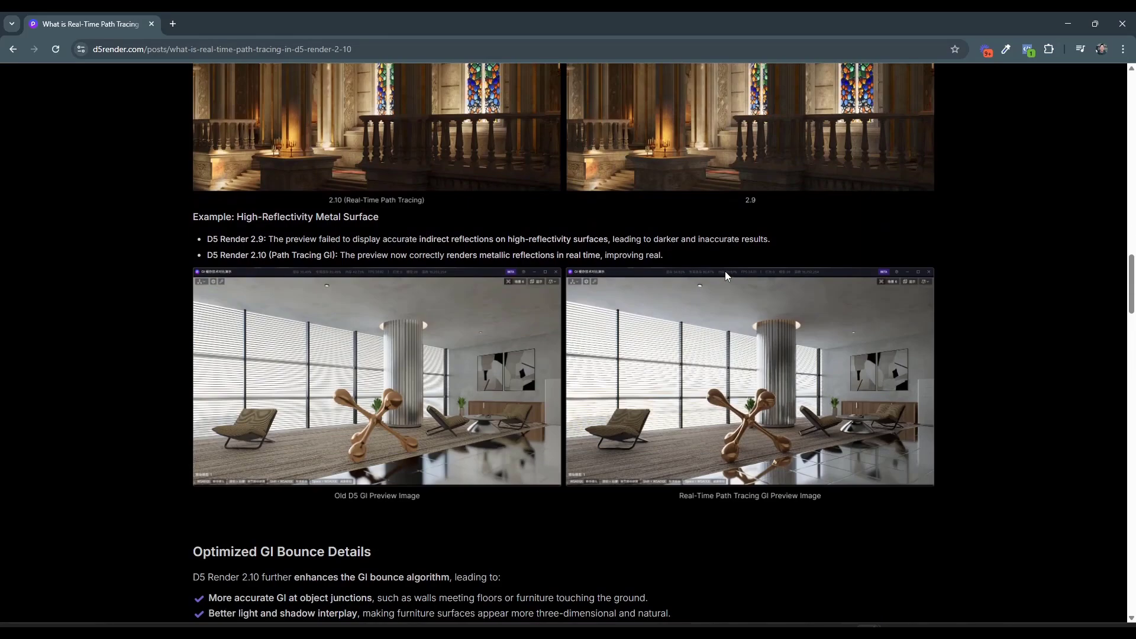
scroll(719, 278, down, 10)
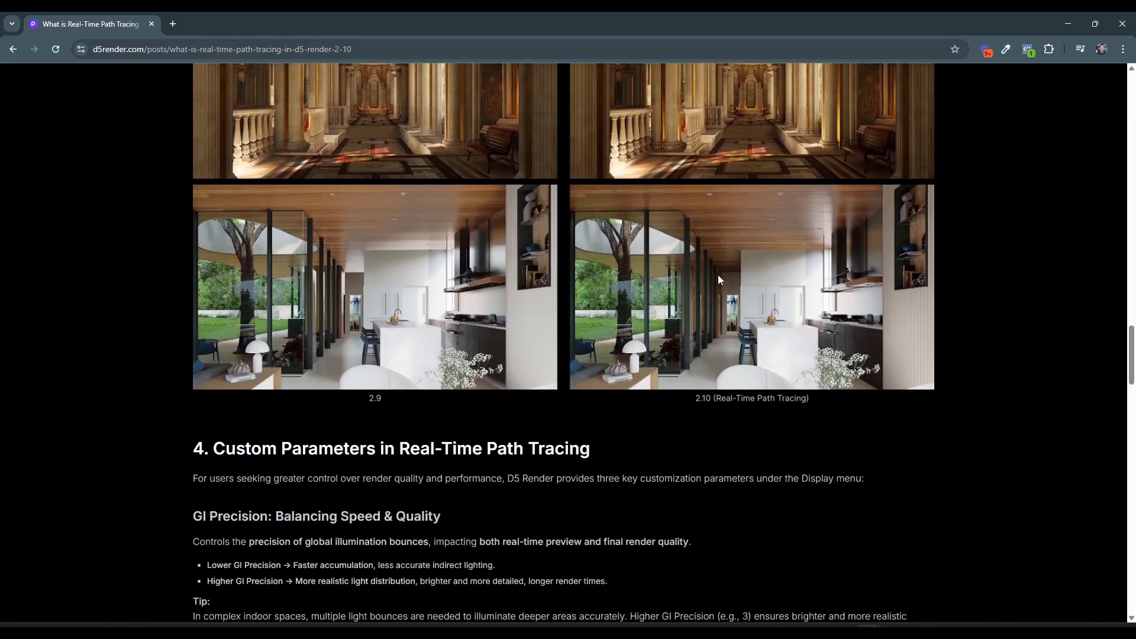
scroll(718, 275, down, 5)
scroll(787, 278, up, 3)
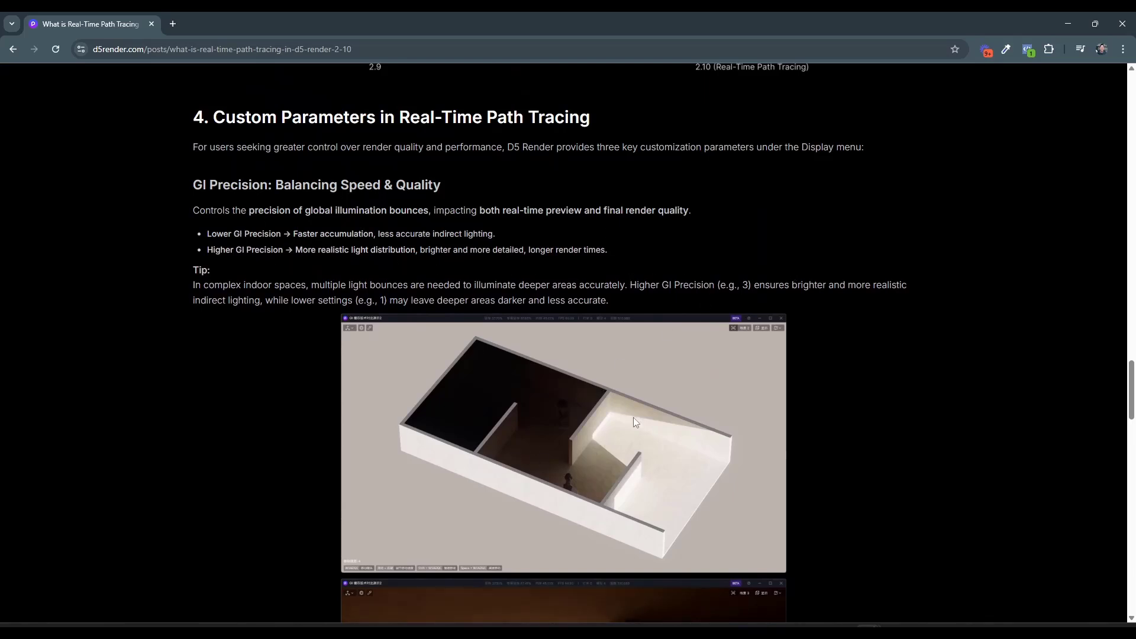
scroll(622, 438, down, 8)
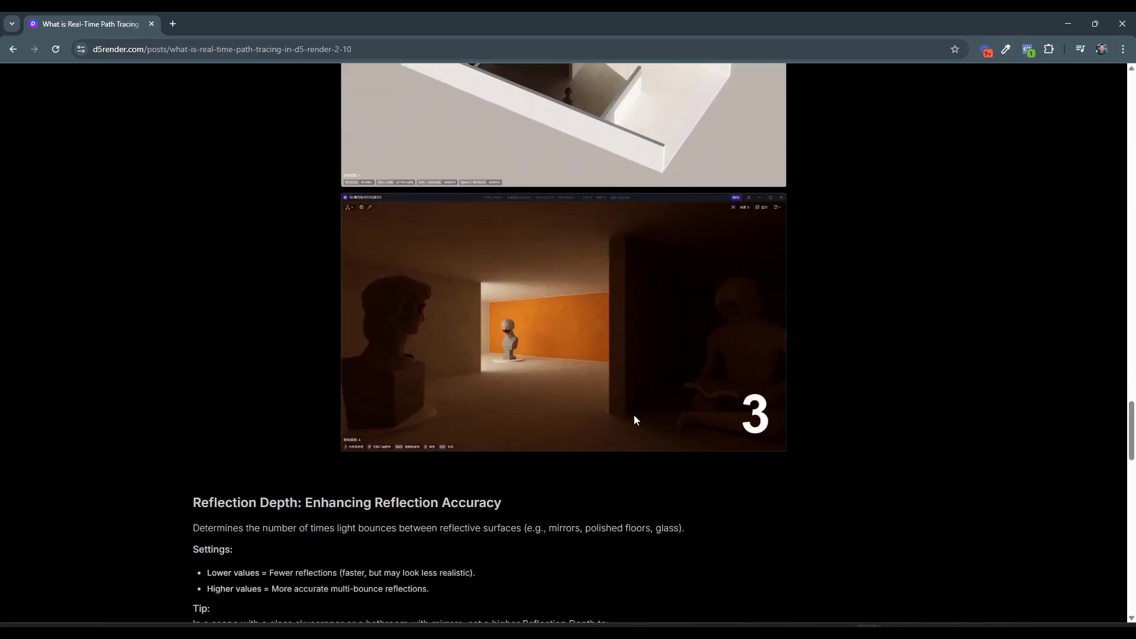
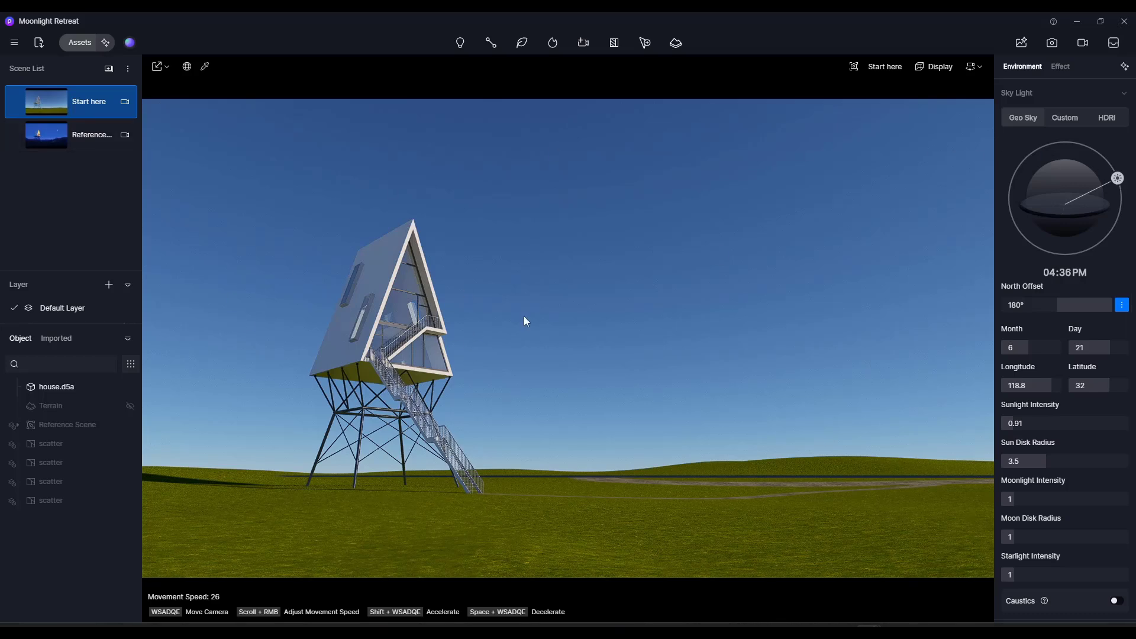
Step: Set the Geo Sky time to 09:40 PM and raise the post-processing exposure to 0.3 for the tower house scene
drag(1121, 181, 1122, 224)
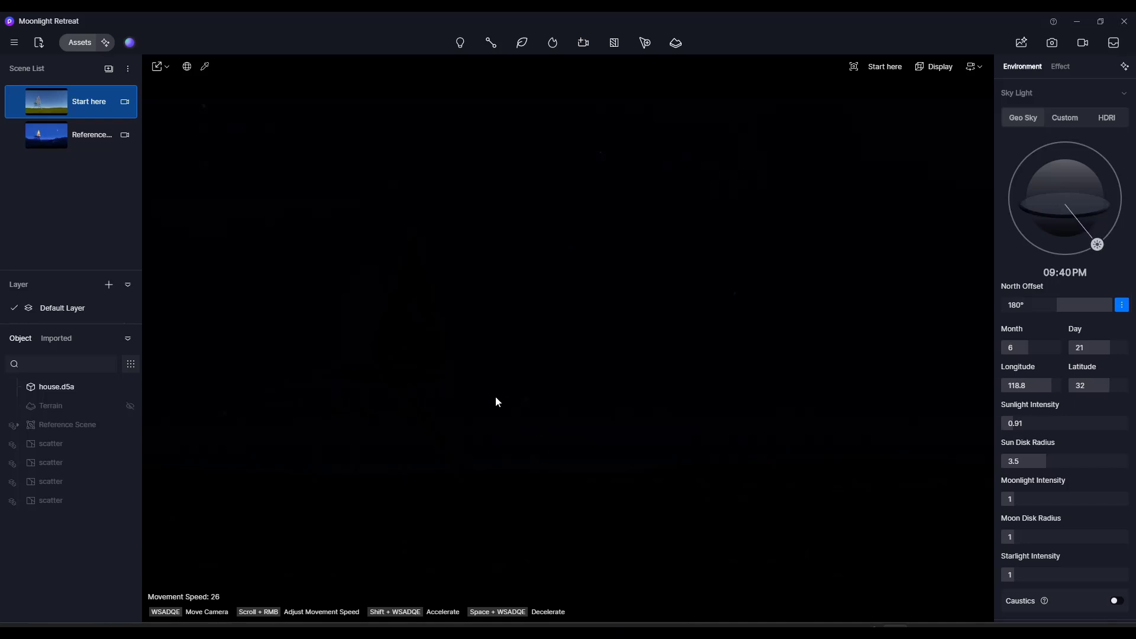
click(1060, 63)
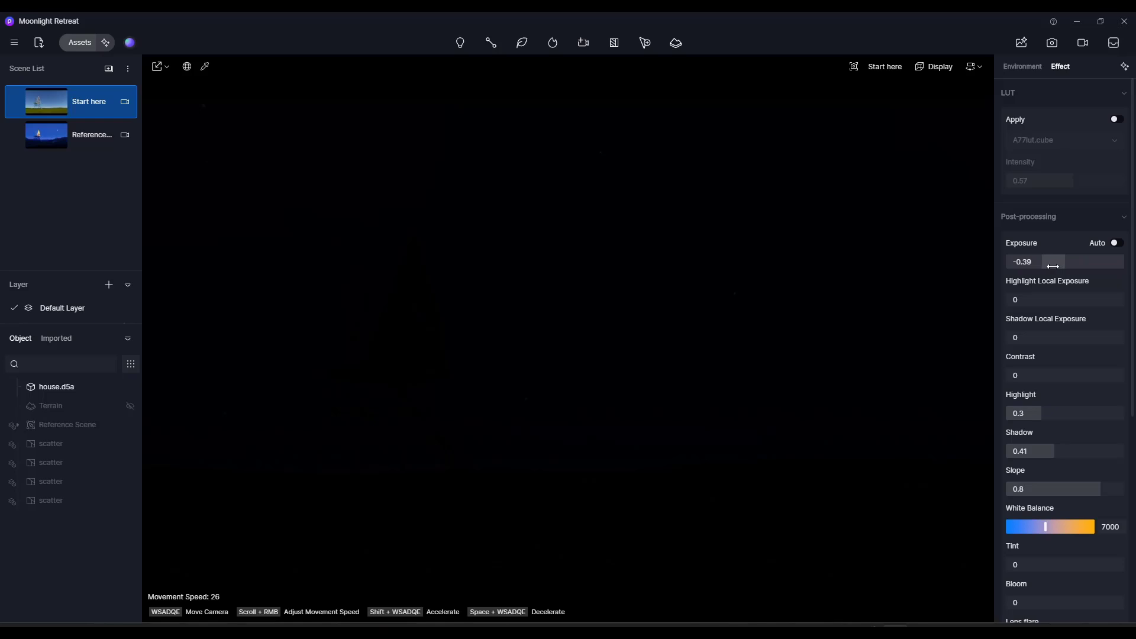
drag(1066, 265, 1086, 266)
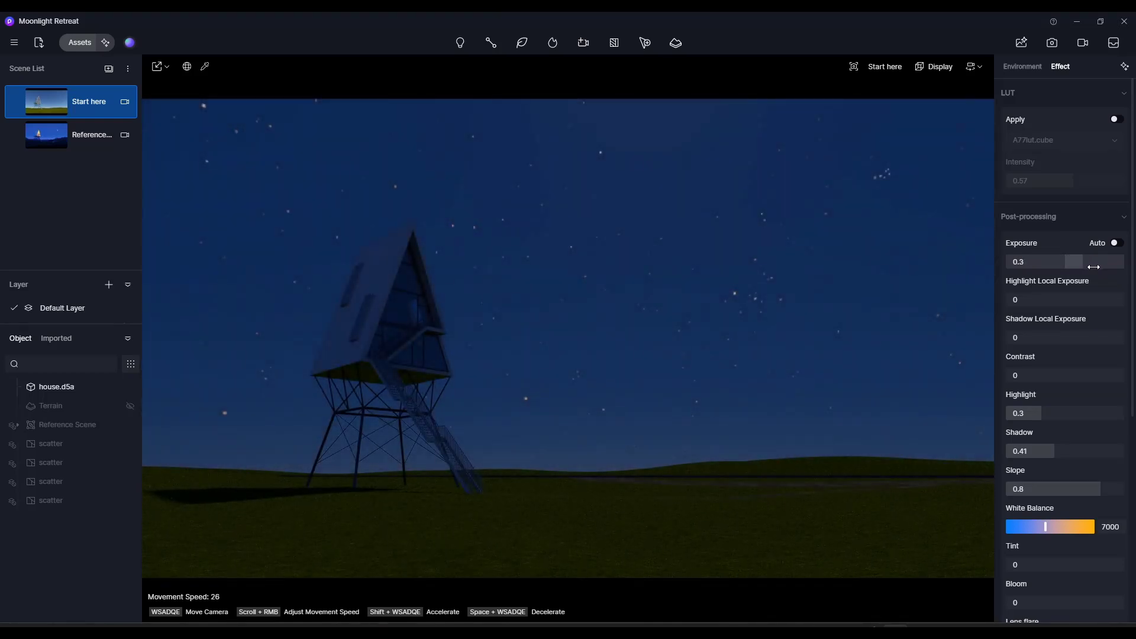
Step: Set the Geo Sky's Starlight Intensity to 4.38 and Moonlight Intensity to 1.51
click(1016, 67)
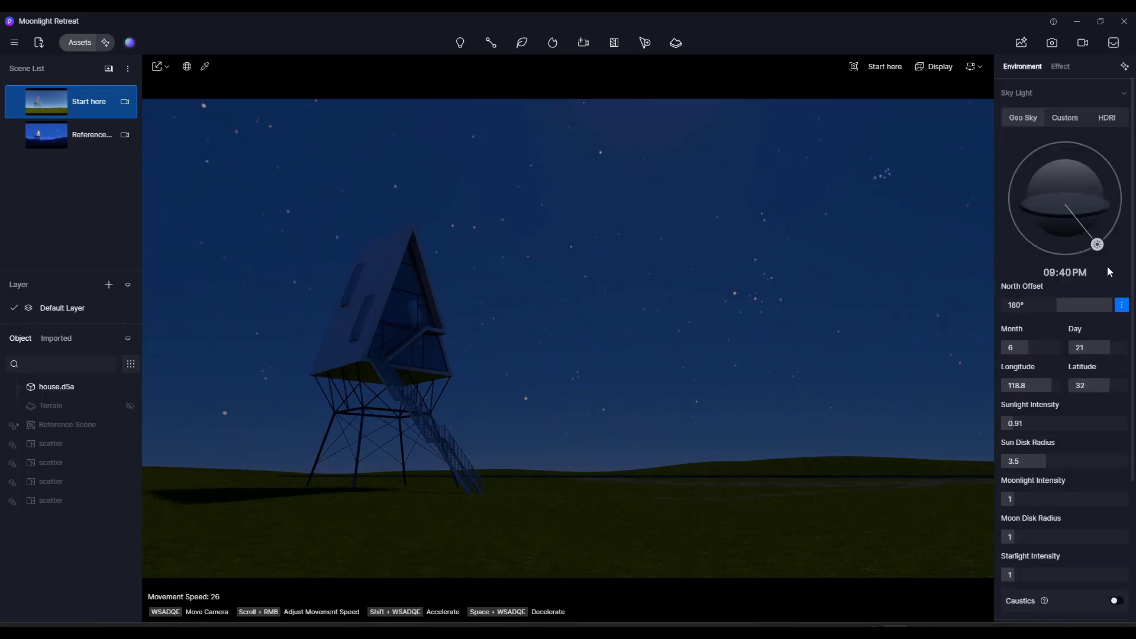
scroll(1076, 484, down, 1)
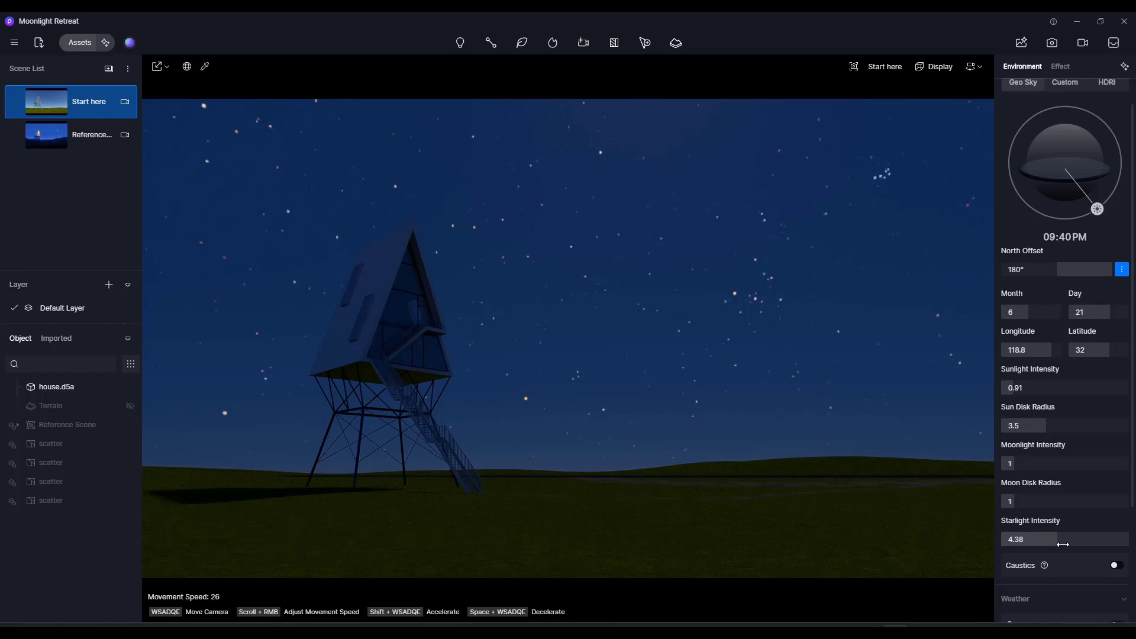
drag(1016, 464, 1013, 465)
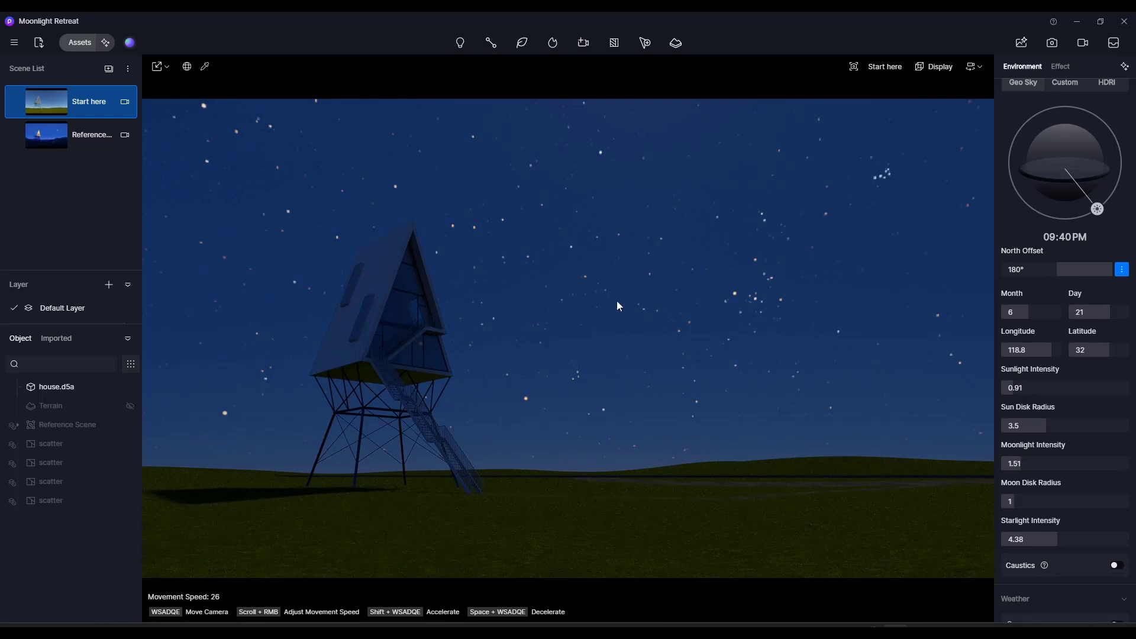
Step: Enable Custom Night in the Custom sky with Moonlight Intensity 2.75, Moon Disk Radius 1.8 and Starlight Intensity 2.6
click(1070, 83)
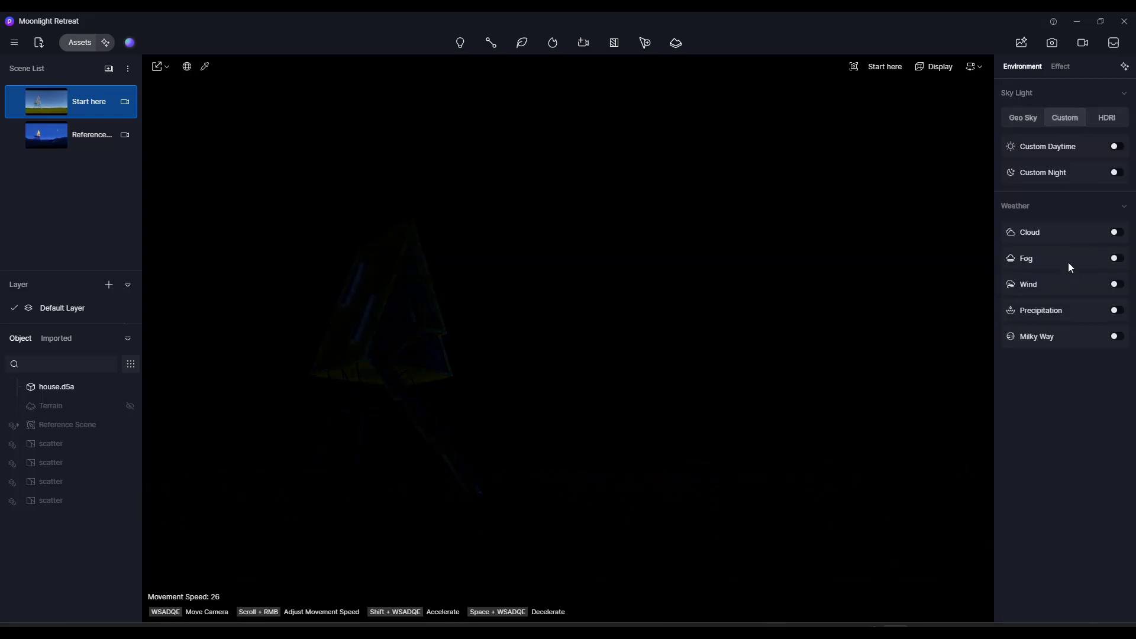
click(1101, 175)
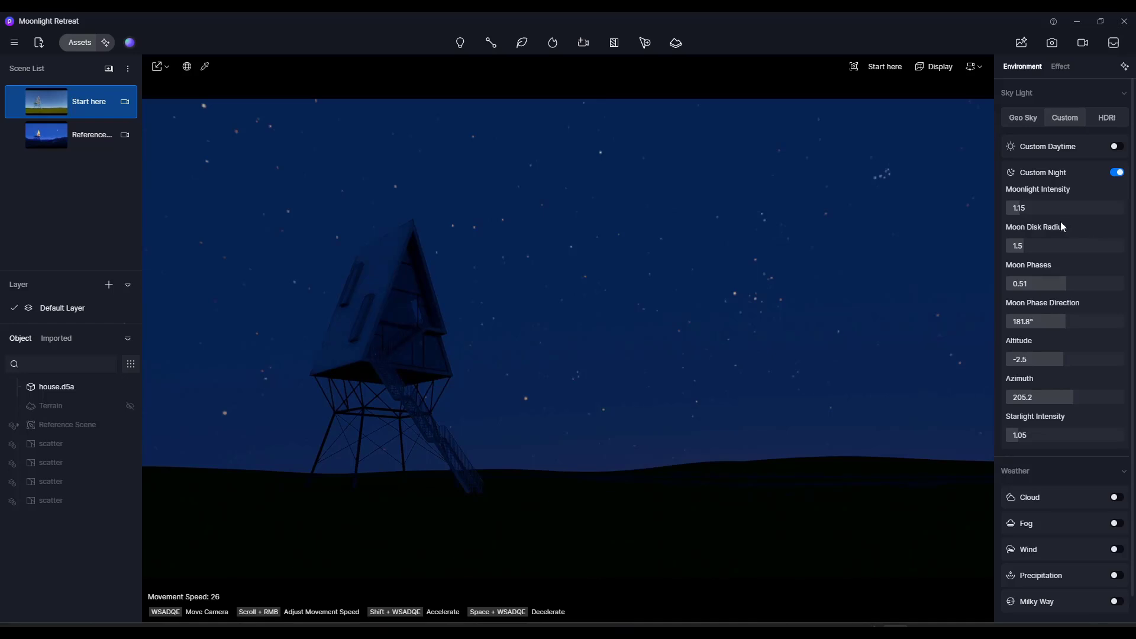
drag(1034, 209, 1033, 210)
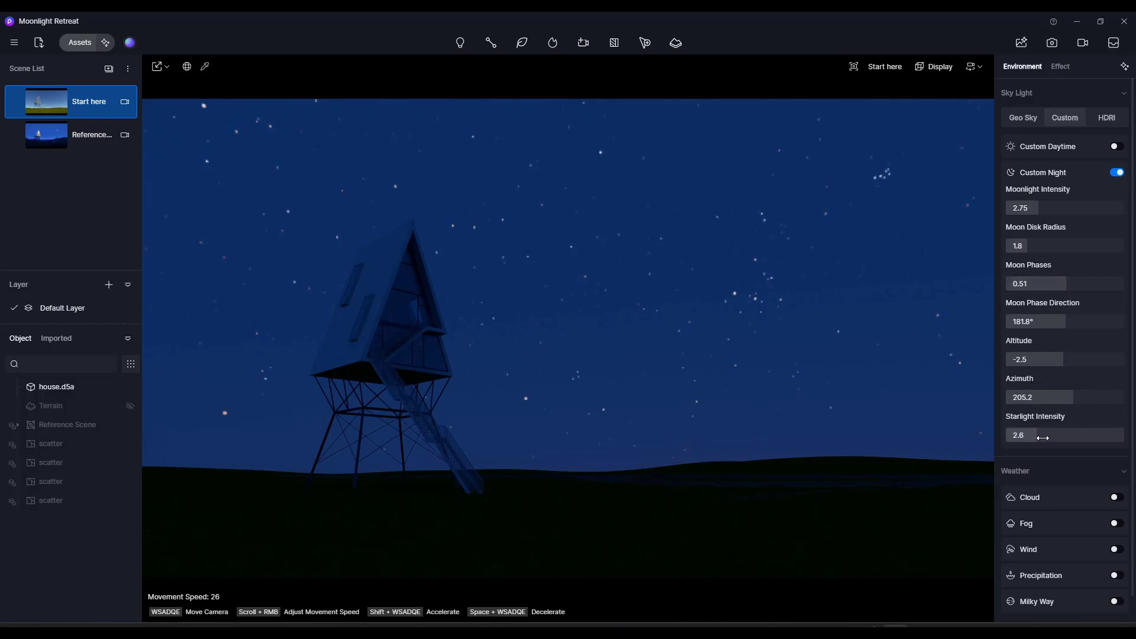
scroll(1068, 484, down, 1)
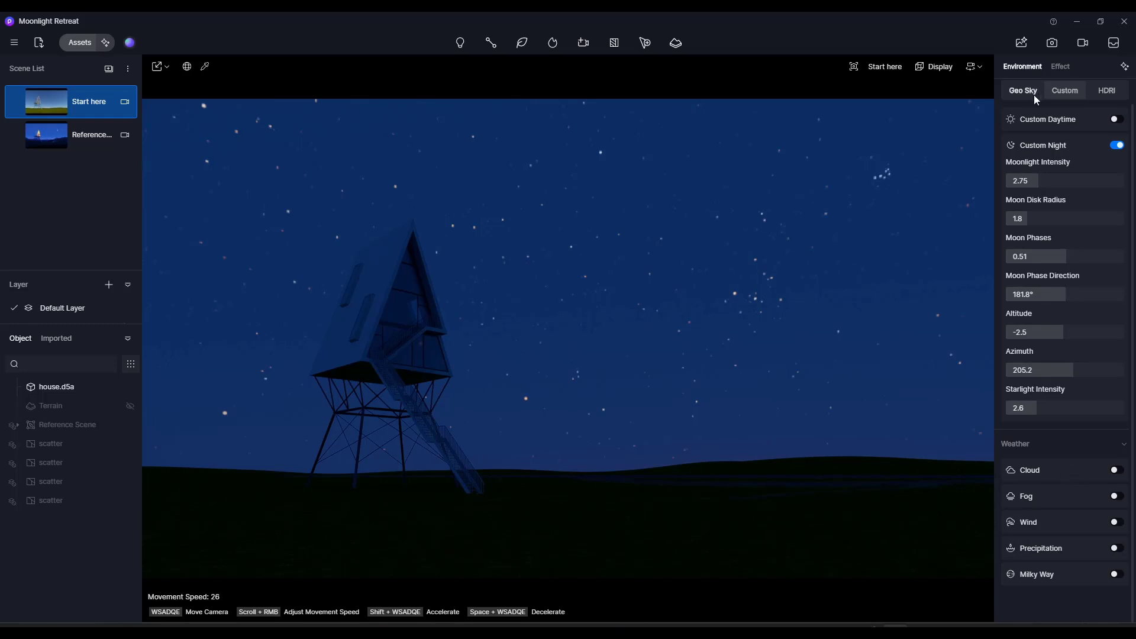
Step: Return to Geo Sky and bring the moon into view with the time at 12:04 AM and North Offset at 145.5°
click(1023, 92)
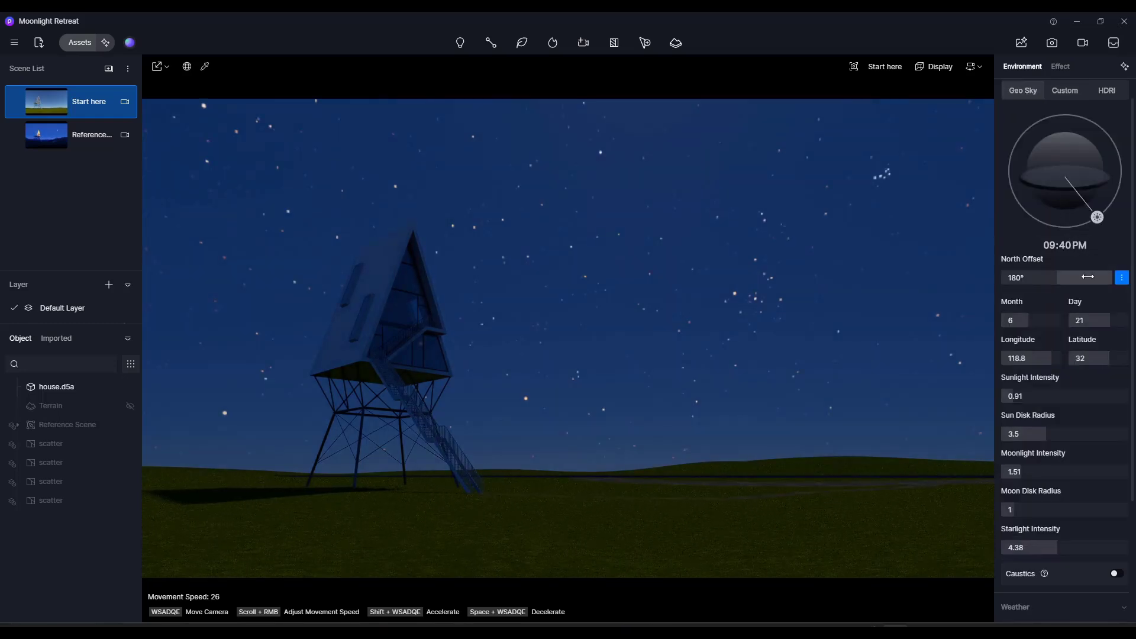
drag(1088, 276, 1034, 276)
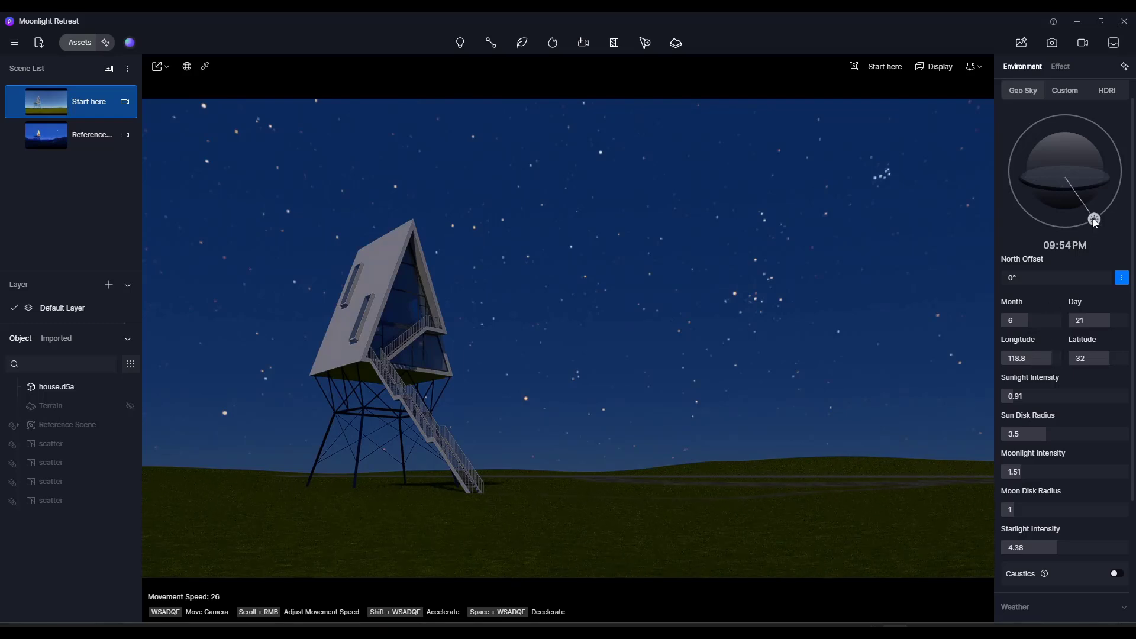
drag(1095, 220, 1037, 220)
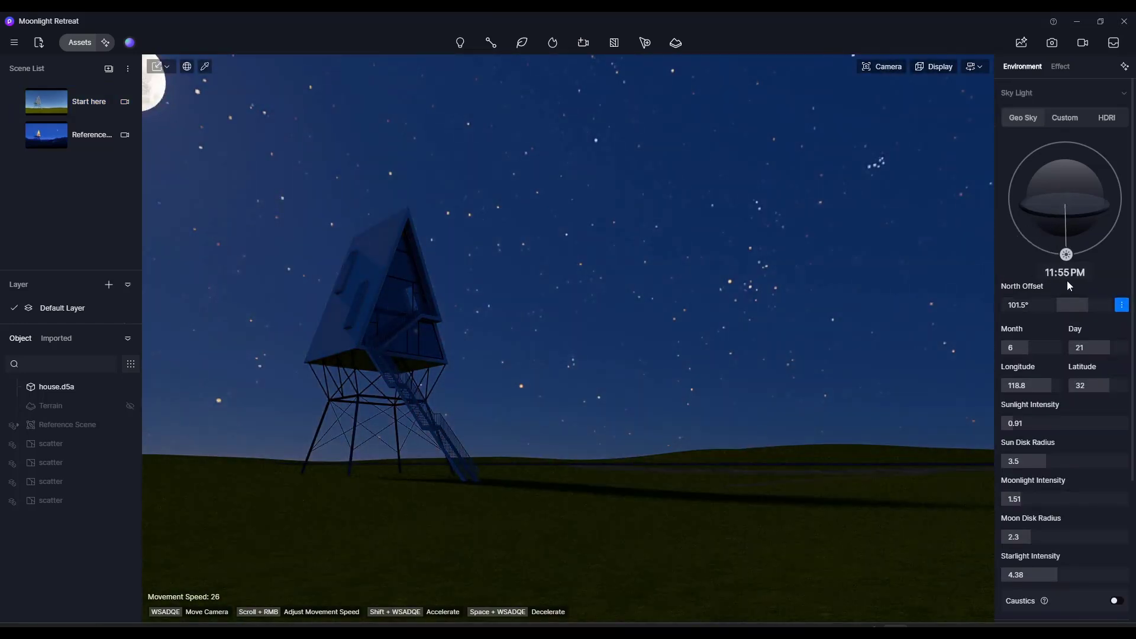
mouse_move(1086, 305)
mouse_down()
mouse_move(1067, 305)
mouse_move(1098, 305)
mouse_up()
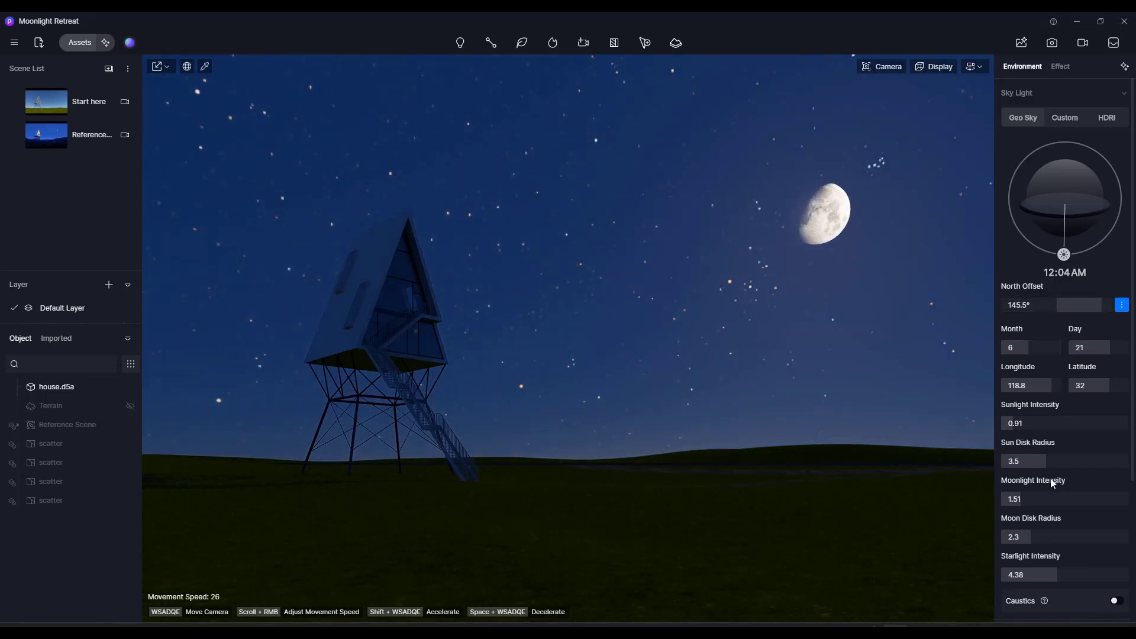
Step: Set Moon Disk Radius to 1.2 and Moonlight Intensity to 2.48, and shift the Geo Sky time slightly
mouse_move(1026, 541)
mouse_down()
mouse_move(1059, 541)
mouse_move(1010, 541)
mouse_up()
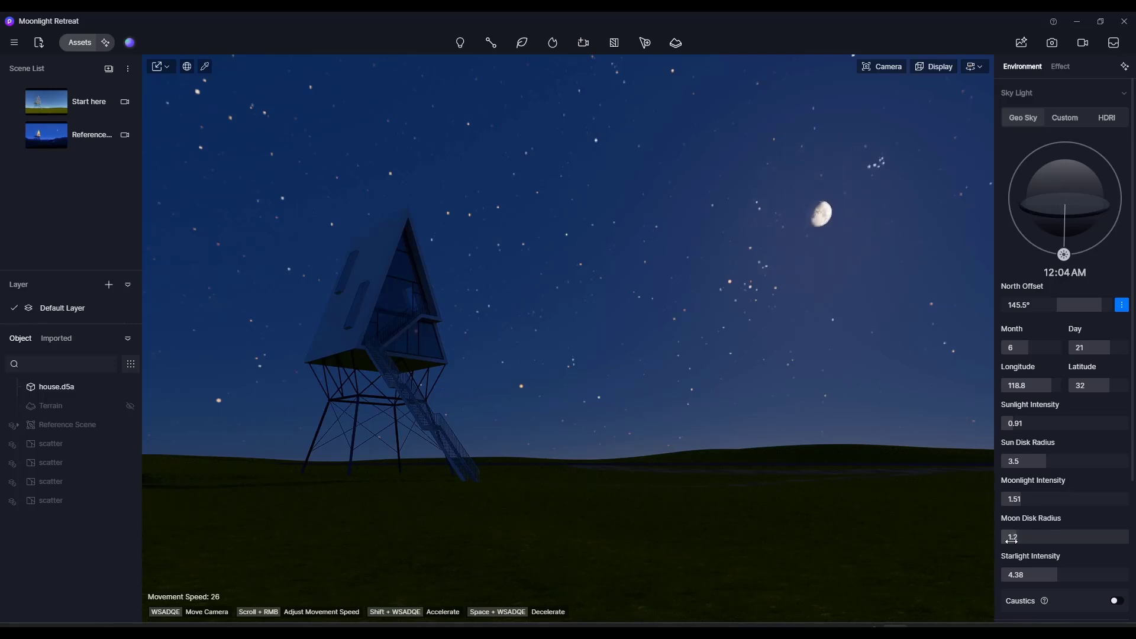
mouse_move(1017, 501)
mouse_down()
mouse_move(1042, 498)
mouse_move(1029, 501)
mouse_up()
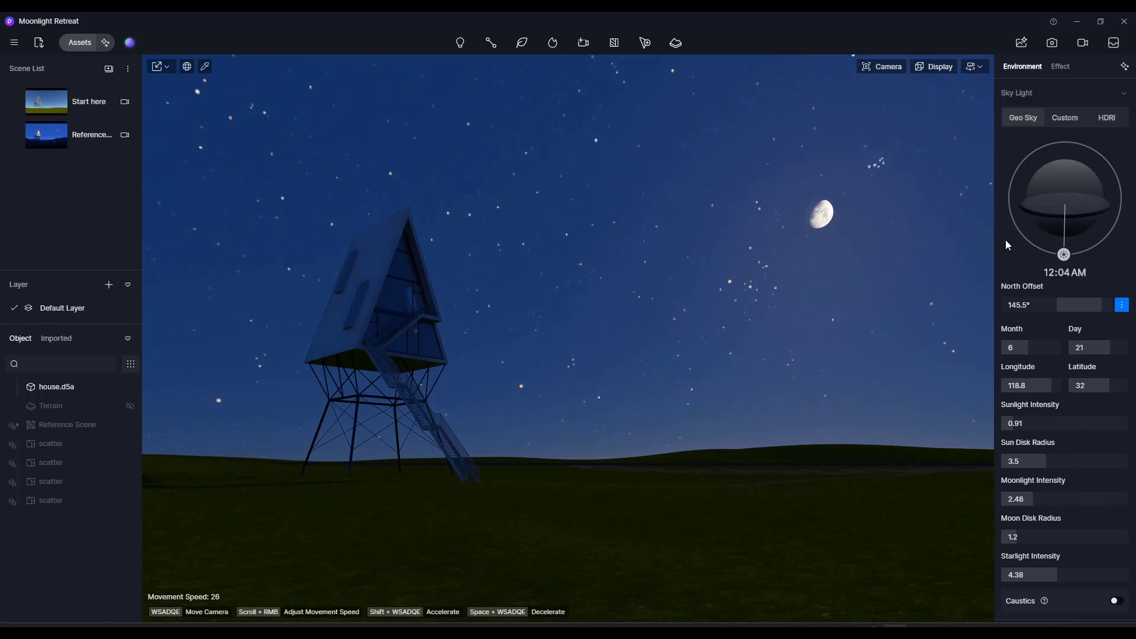
mouse_move(1064, 254)
mouse_down()
mouse_move(1081, 252)
mouse_move(1069, 256)
mouse_up()
Step: Look at the Custom sky, load the Reference scene and set its Geo Sky North Offset to 132.1°
click(1064, 118)
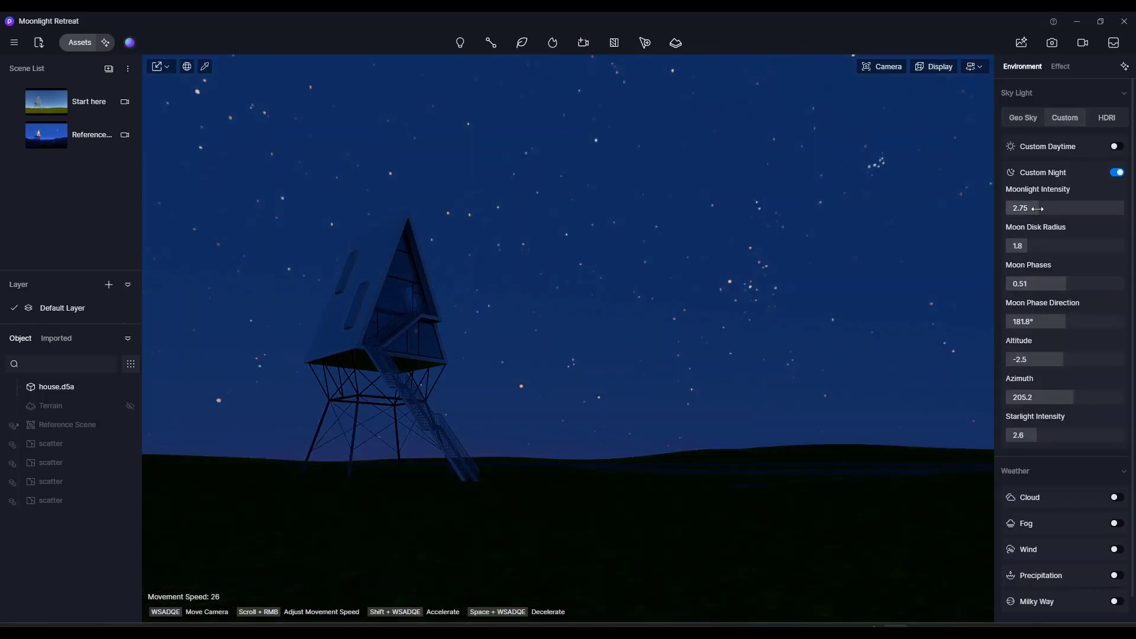
click(79, 136)
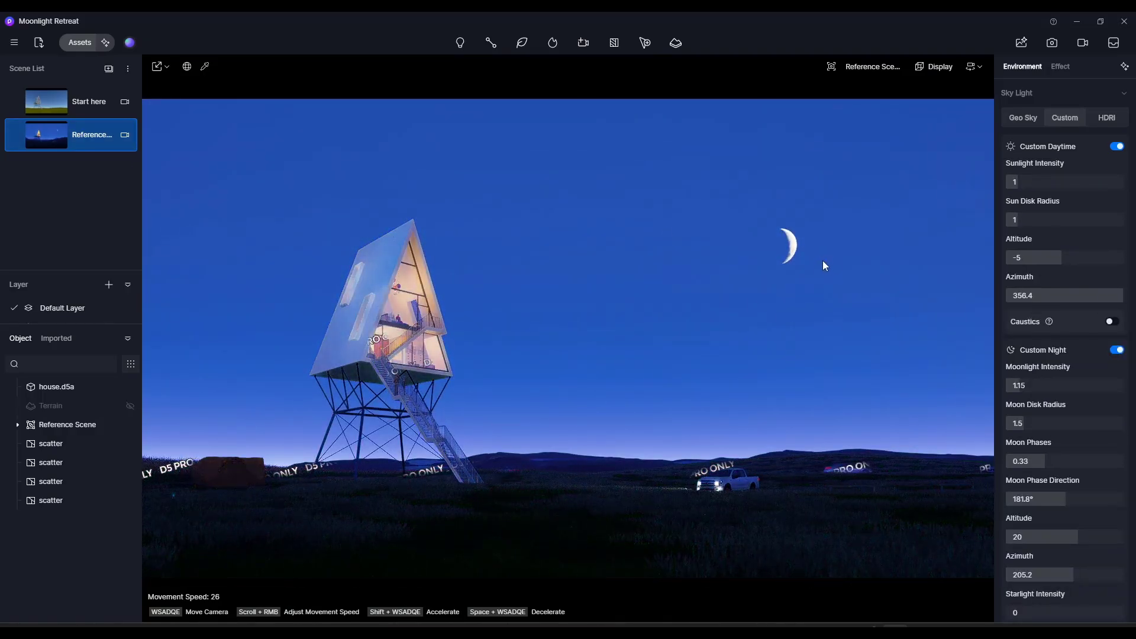
click(1024, 118)
drag(1074, 308, 1053, 311)
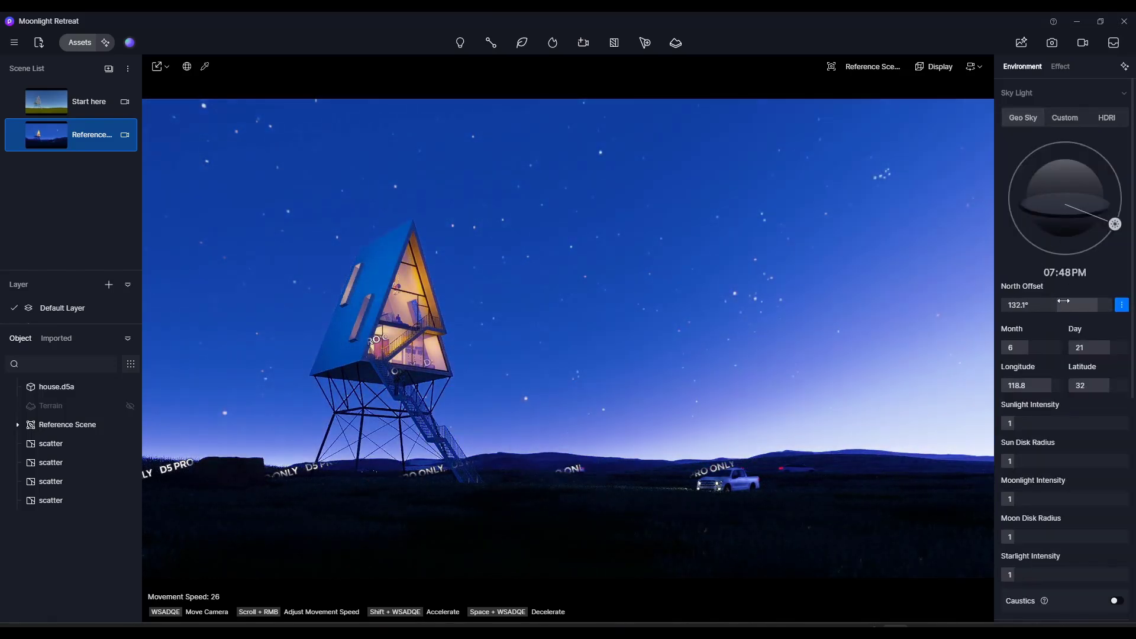
Step: In the Custom Night sky, set Moon Phases 0.43, Moon Phase Direction 178.2°, Altitude 22.7, Azimuth 253.8 and Starlight Intensity 1.5
click(1058, 118)
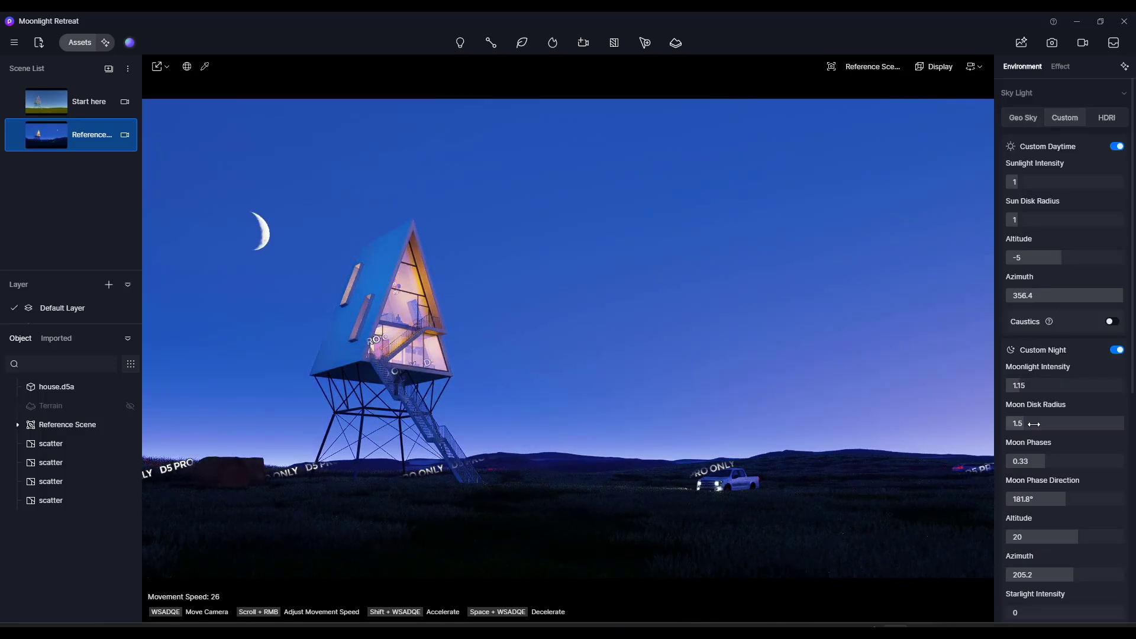
drag(1036, 461, 1076, 537)
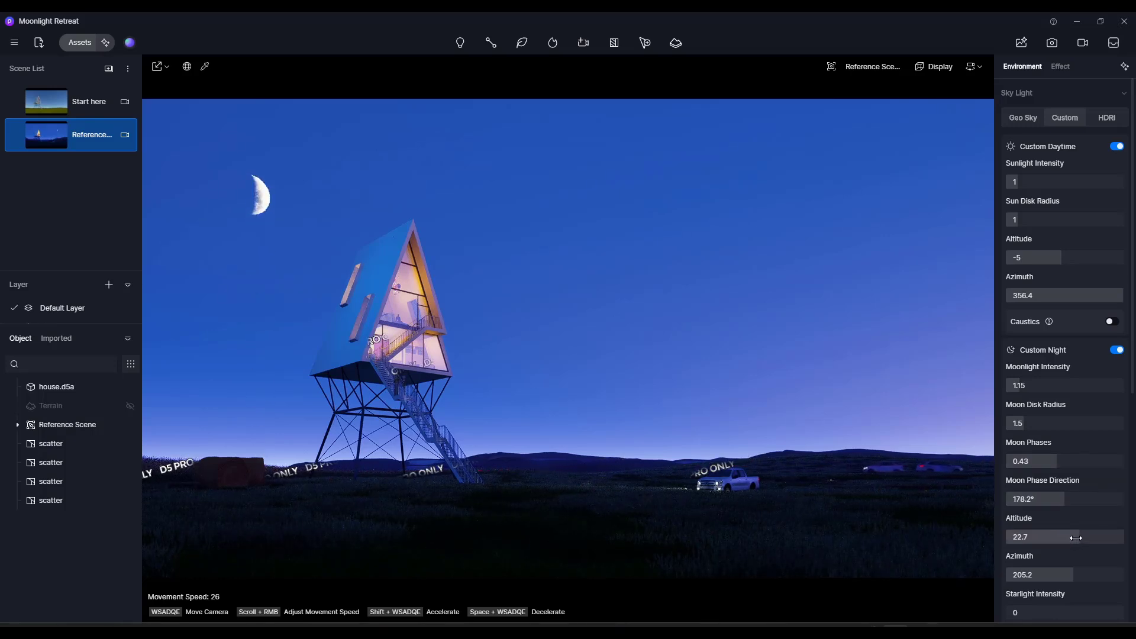
drag(1065, 576, 1077, 578)
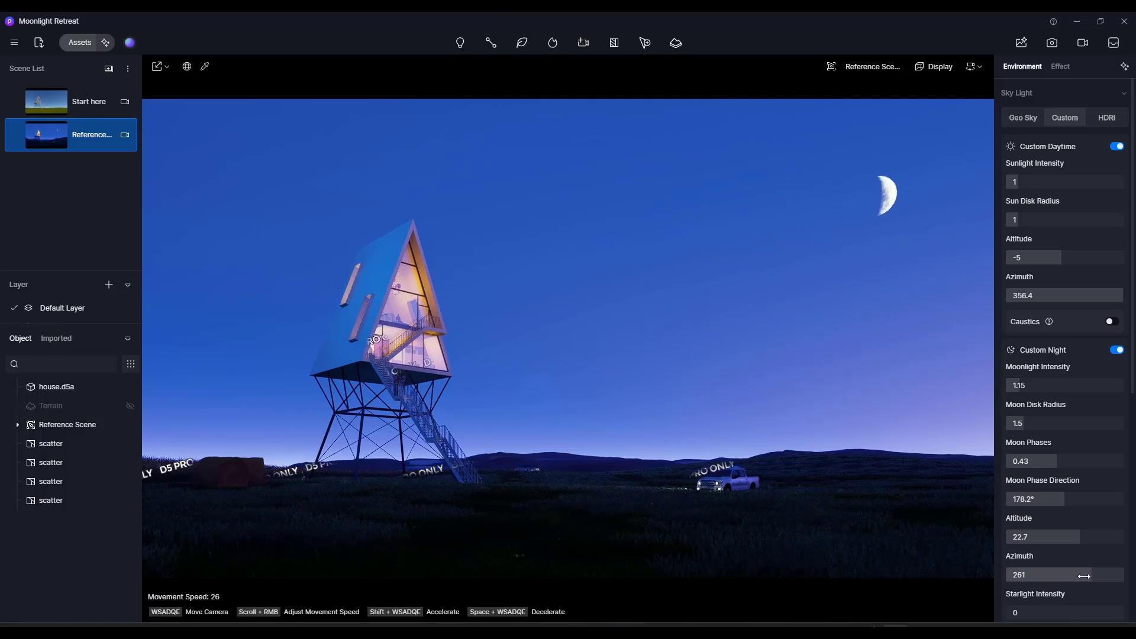
scroll(1044, 509, down, 3)
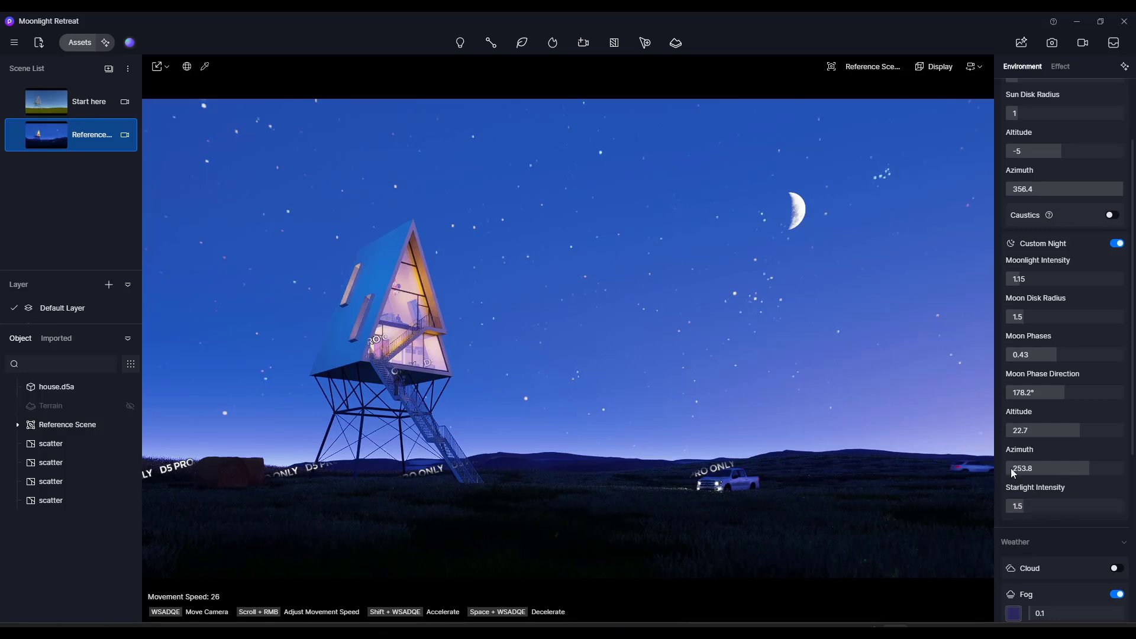
Step: Enable the Milky Way with Horizontal Rotation 174.6° and Milky Way Intensity 1.3, and toggle it to compare the sky
scroll(1092, 429, down, 6)
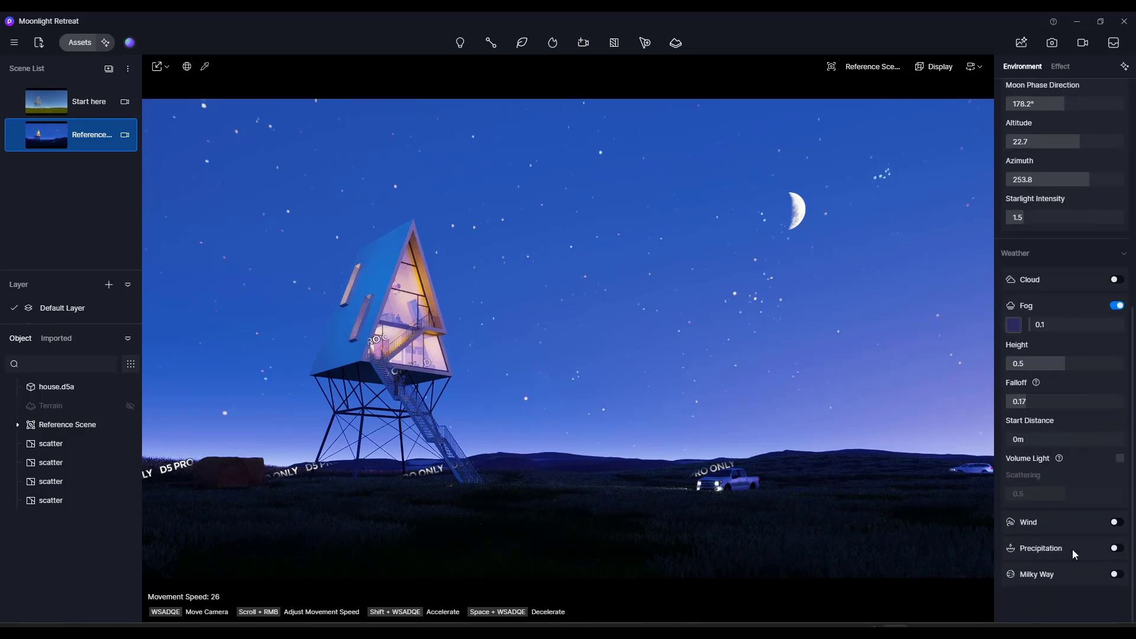
click(1116, 574)
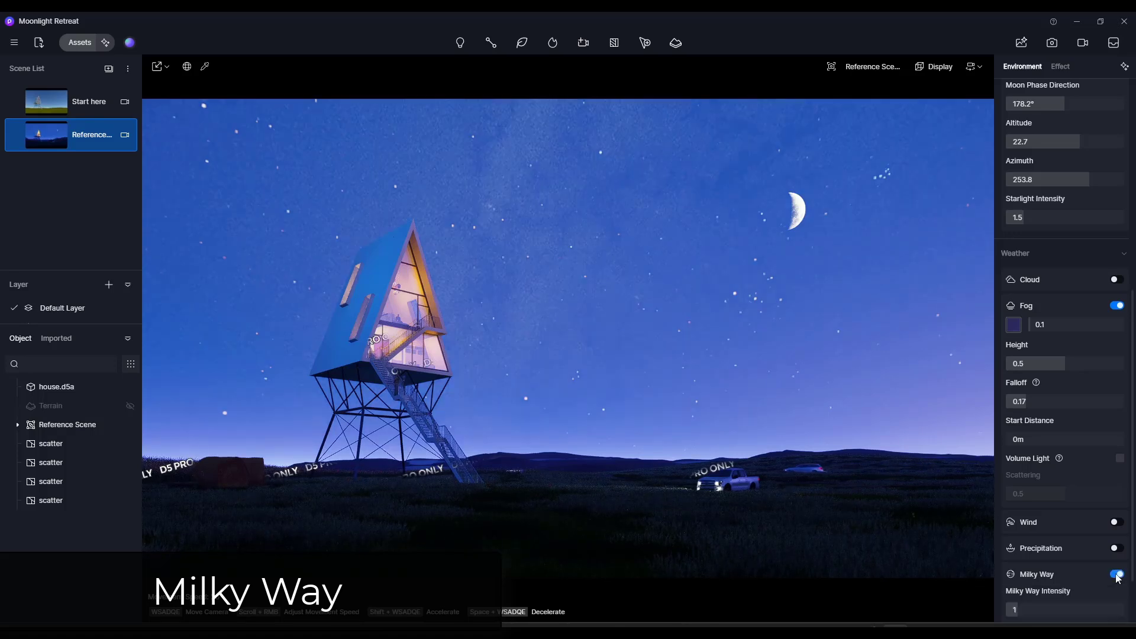
scroll(1064, 567, down, 2)
drag(1024, 575, 1065, 569)
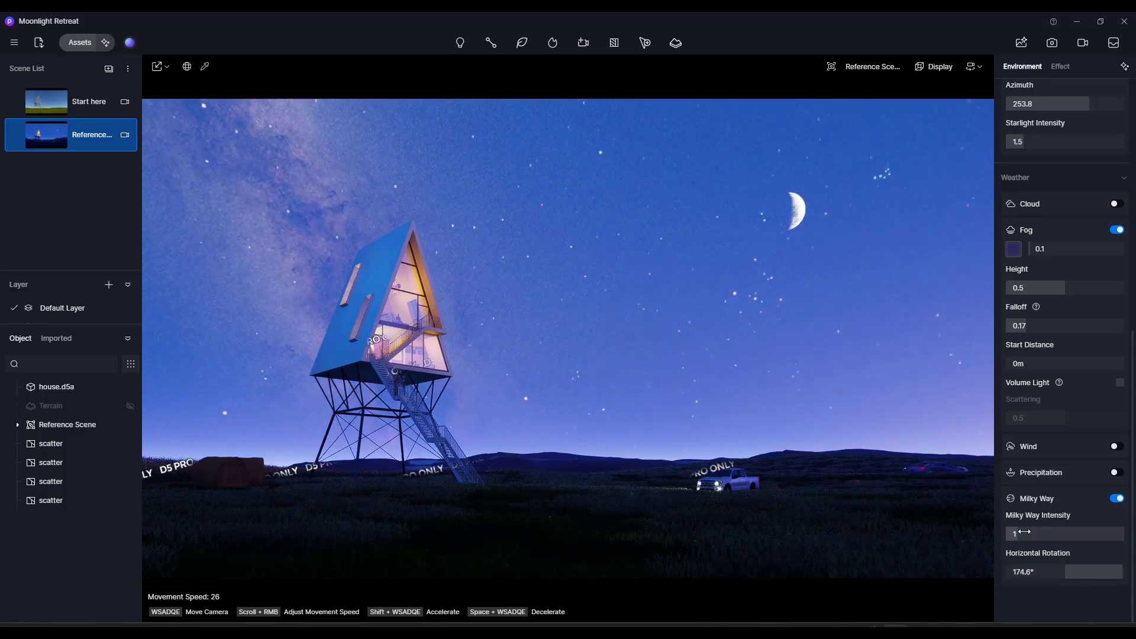
drag(1019, 535, 1071, 577)
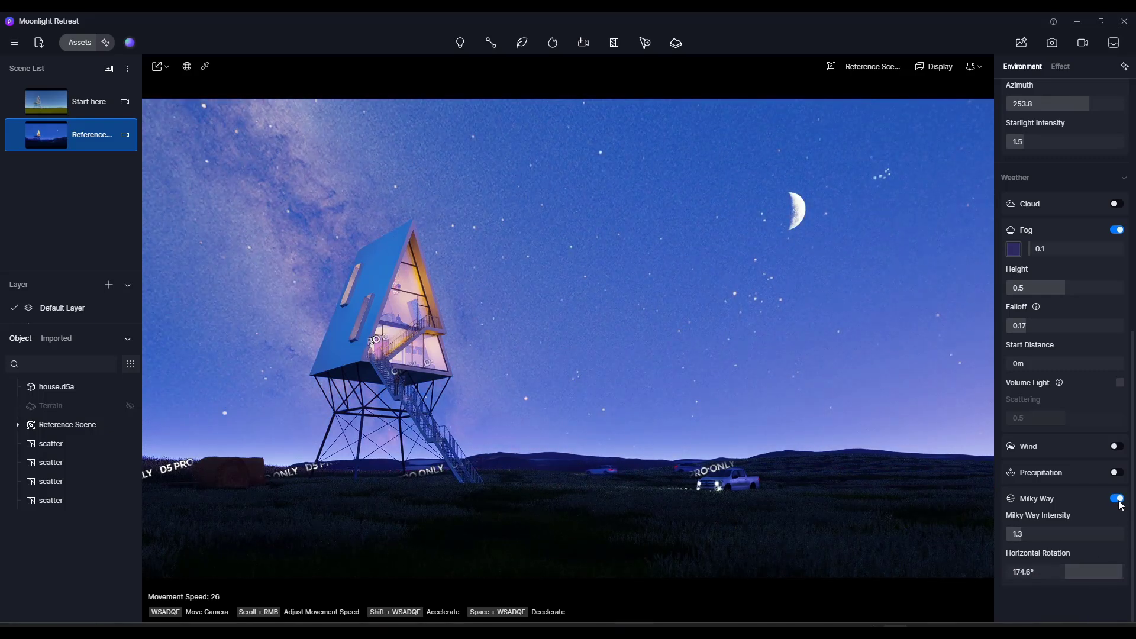
click(1119, 501)
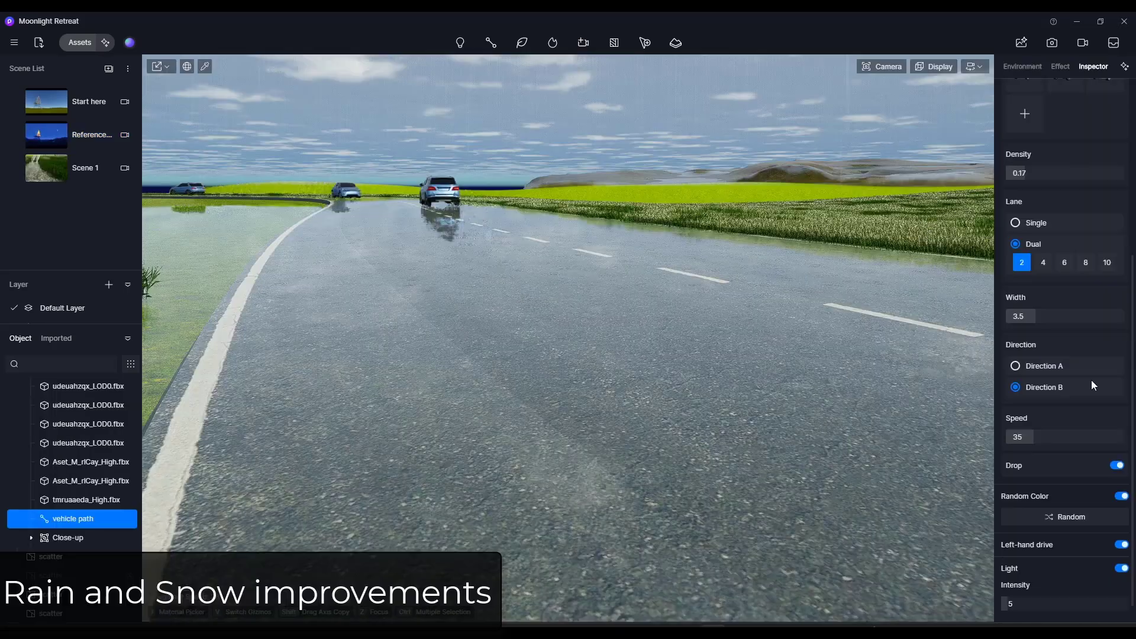
Step: Set the road scene's precipitation Puddle to 0.94 and rain Strength to 0.81
scroll(1091, 380, up, 5)
click(1022, 66)
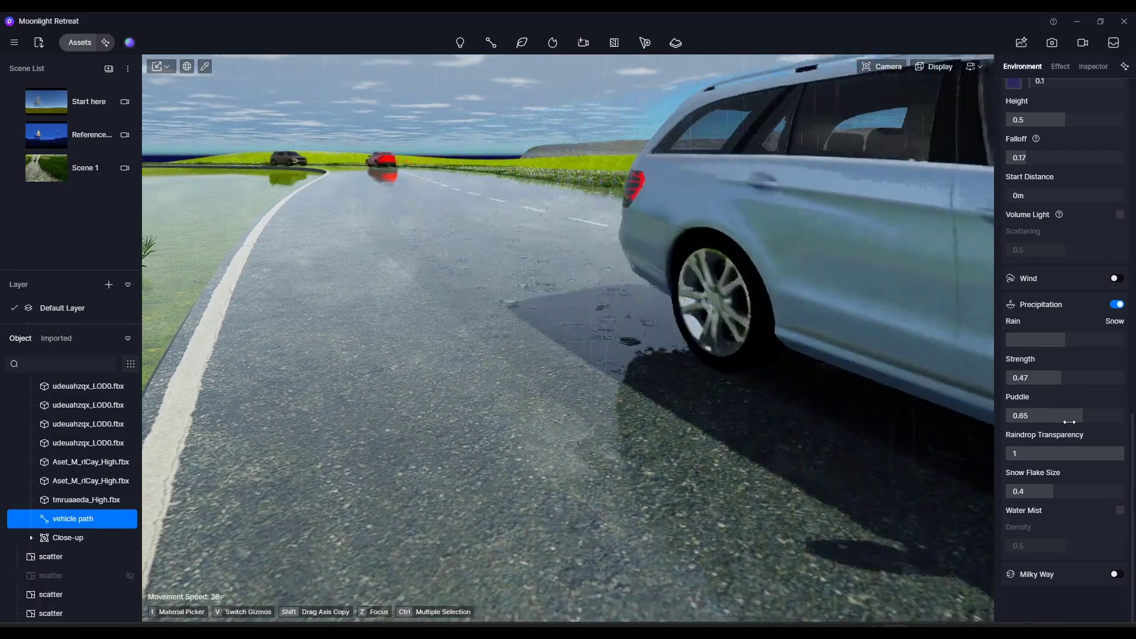
drag(1069, 422, 1126, 422)
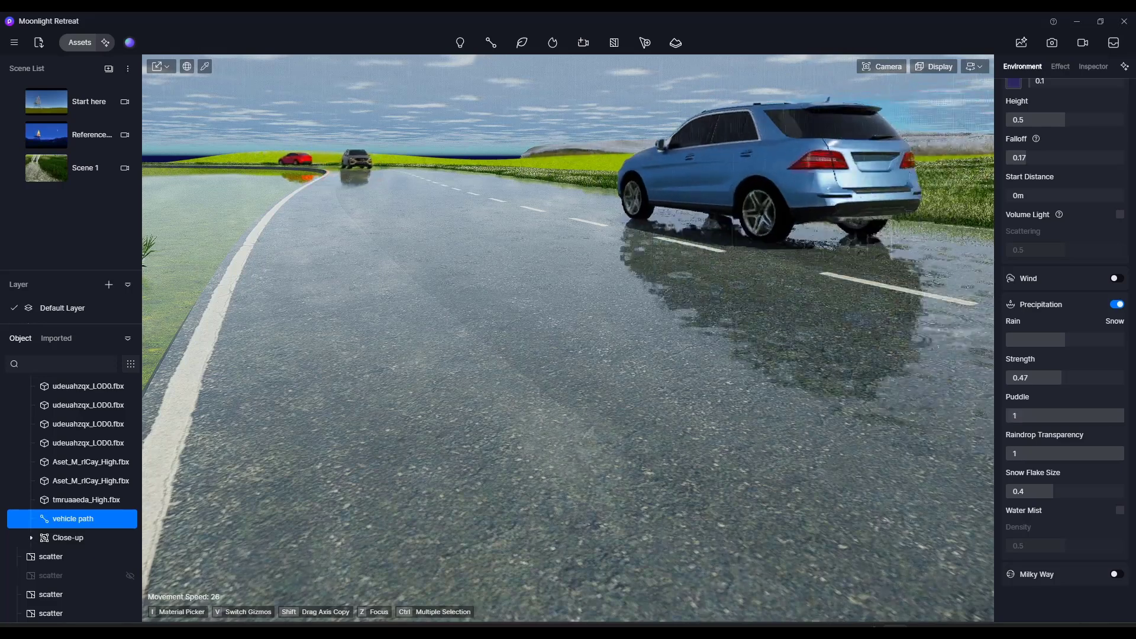
mouse_move(1125, 421)
mouse_down()
mouse_move(1030, 421)
mouse_move(1118, 421)
mouse_up()
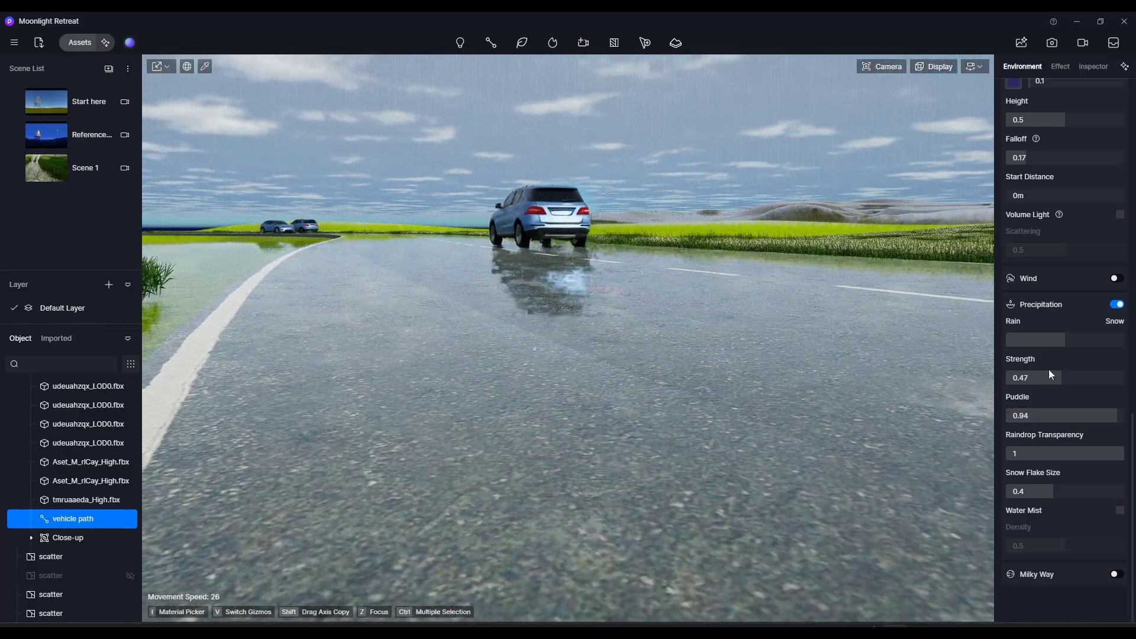
drag(1051, 374, 1101, 378)
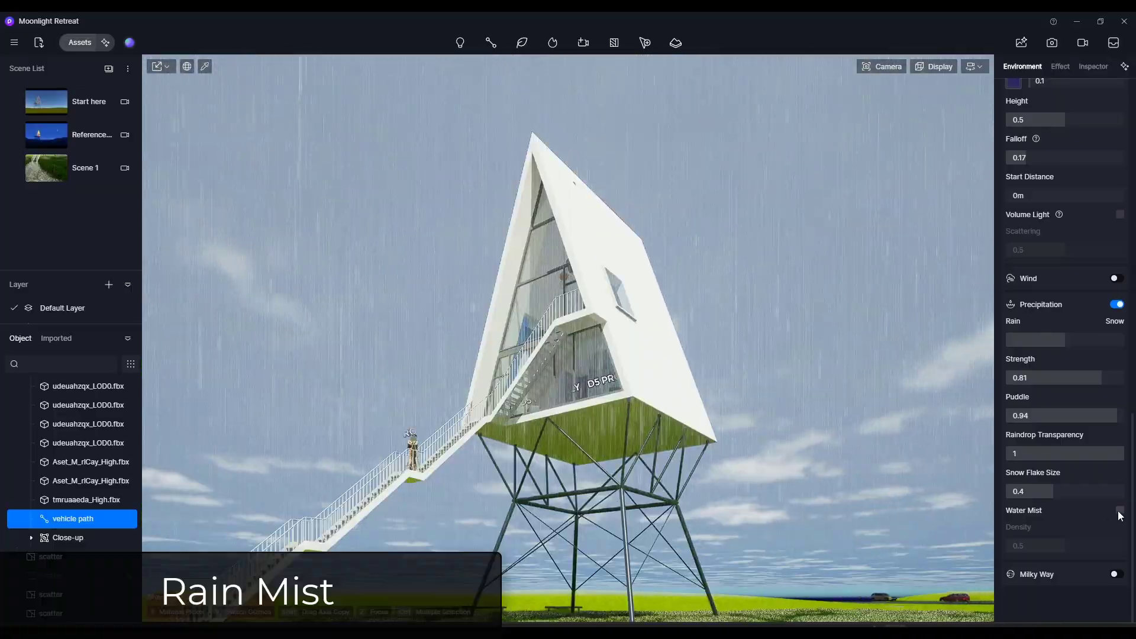
Step: Enable Water Mist for the rain and shift the Geo Sky time to 07:28 PM around the elevated house
click(1120, 510)
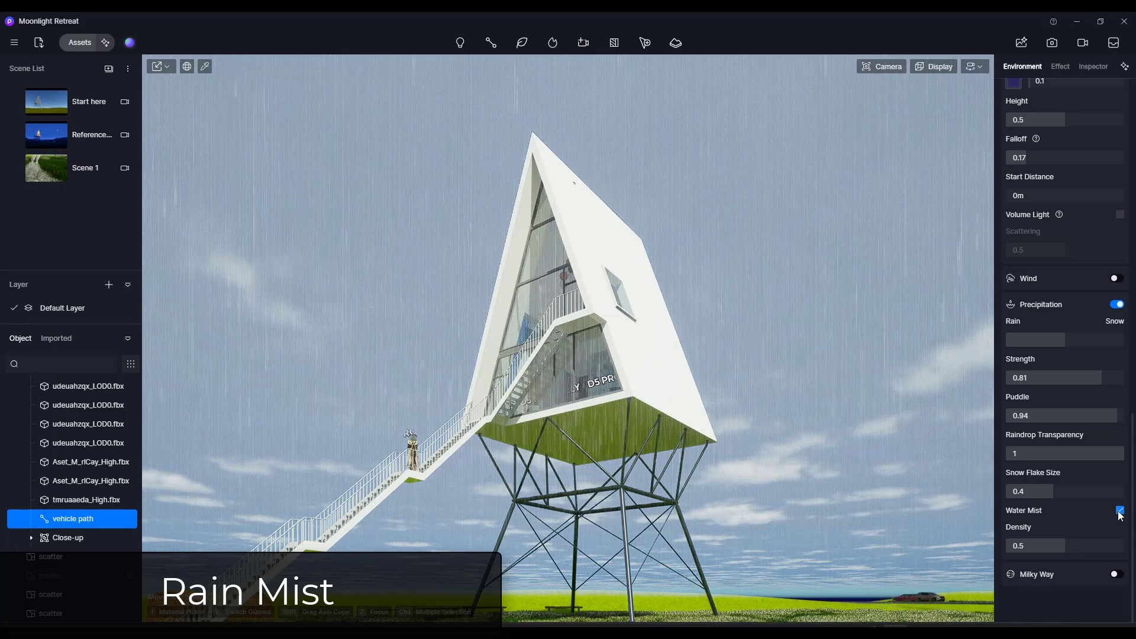
scroll(1101, 190, up, 3)
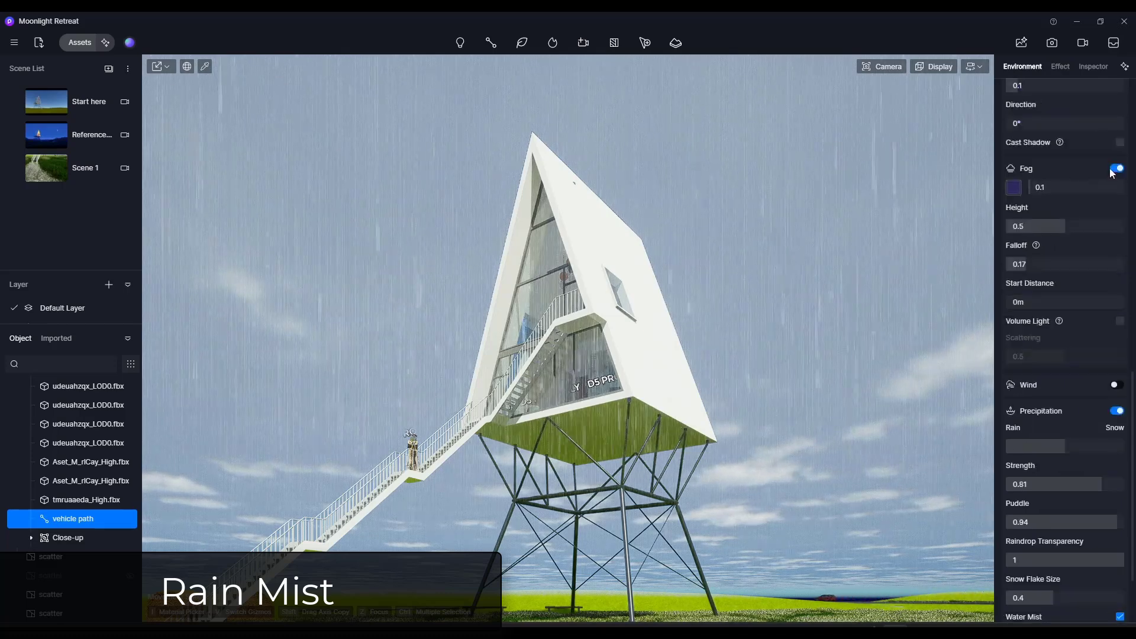
scroll(1111, 168, up, 10)
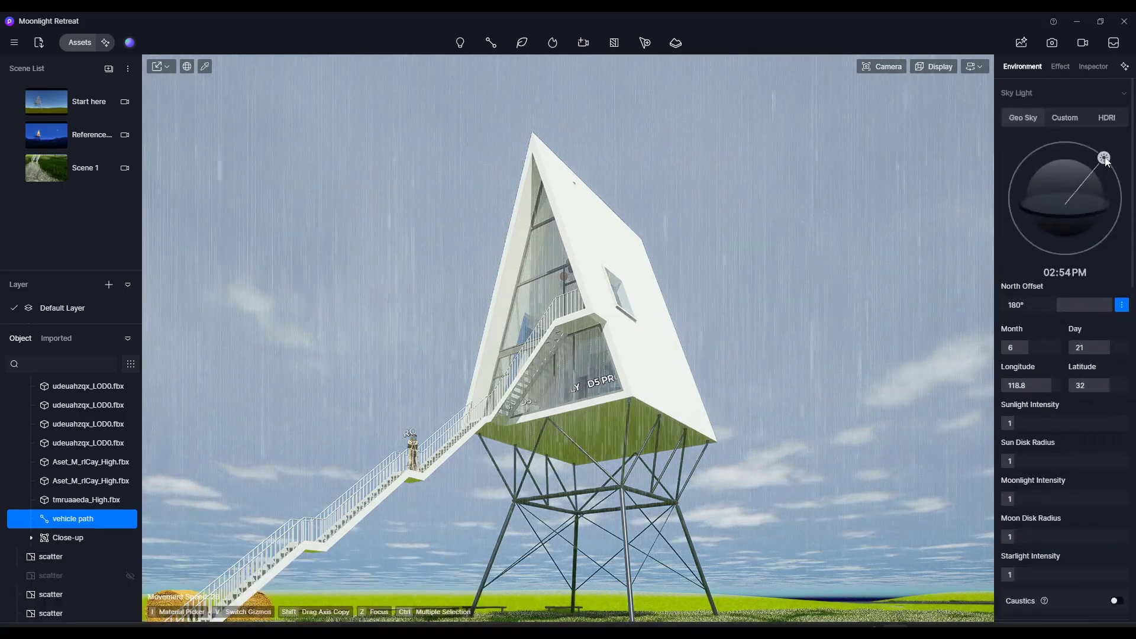
drag(1105, 159, 1123, 197)
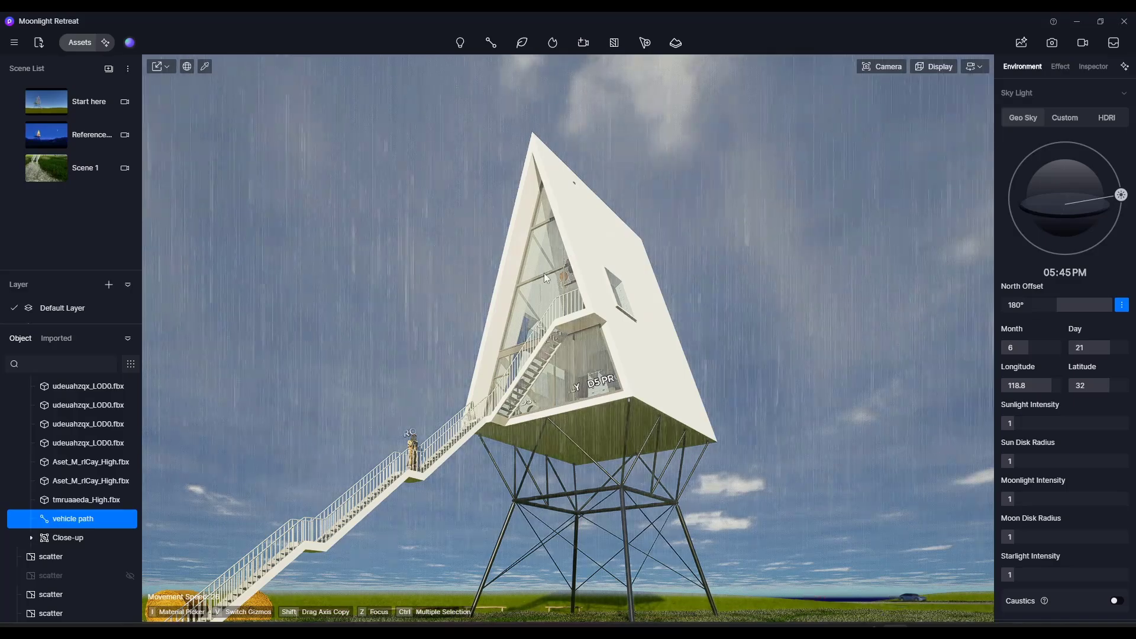
right_drag(544, 272, 516, 296)
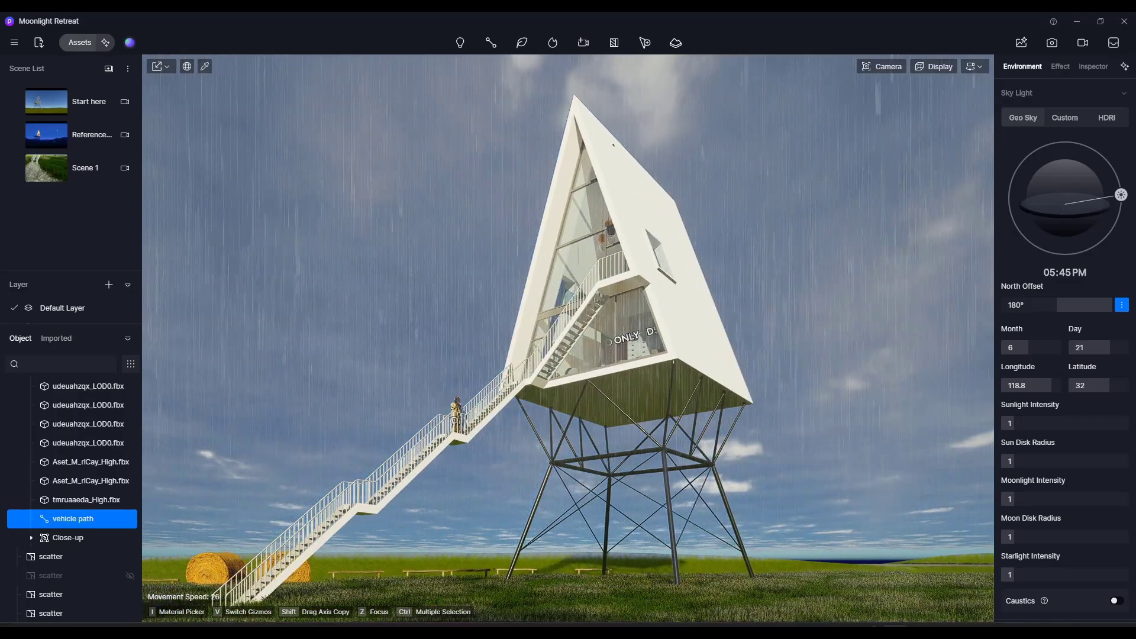
drag(1121, 195, 1118, 223)
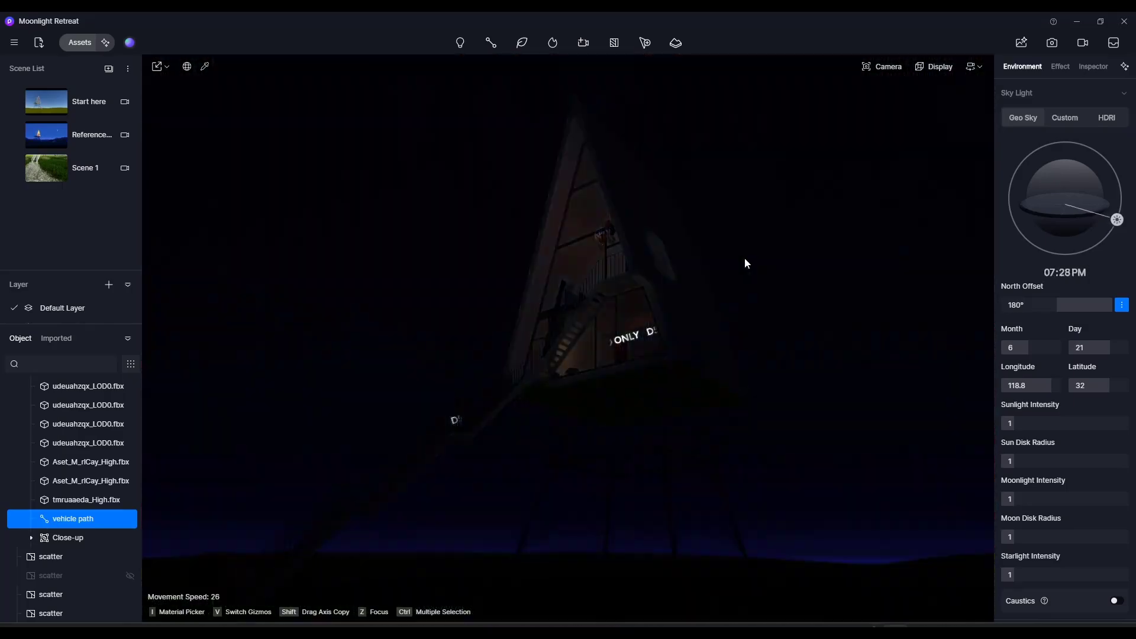
Step: Review the post-processing effects and increase the Water Mist Density in the rainy night scene
click(1060, 66)
right_drag(594, 270, 639, 270)
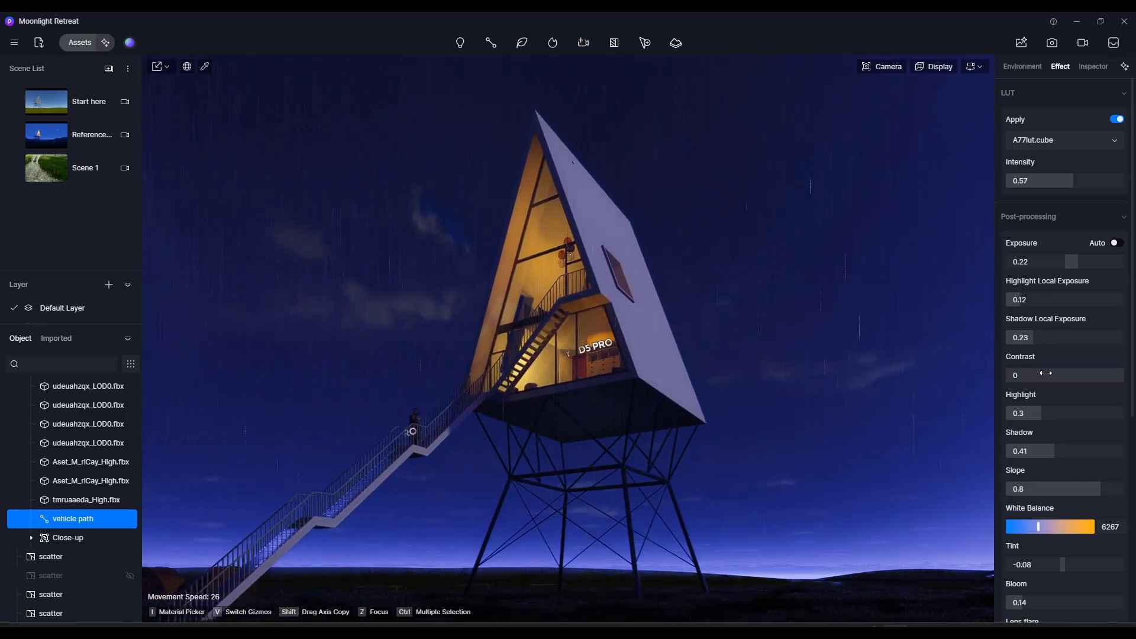
scroll(1086, 495, down, 6)
scroll(1082, 236, up, 6)
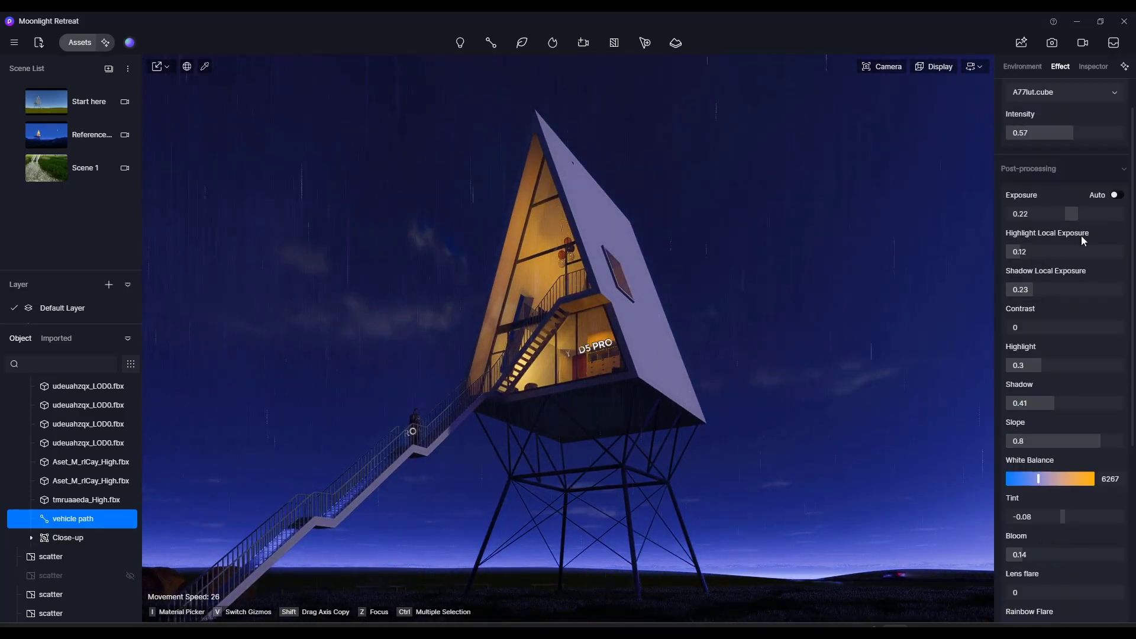
click(1027, 68)
scroll(1105, 397, down, 10)
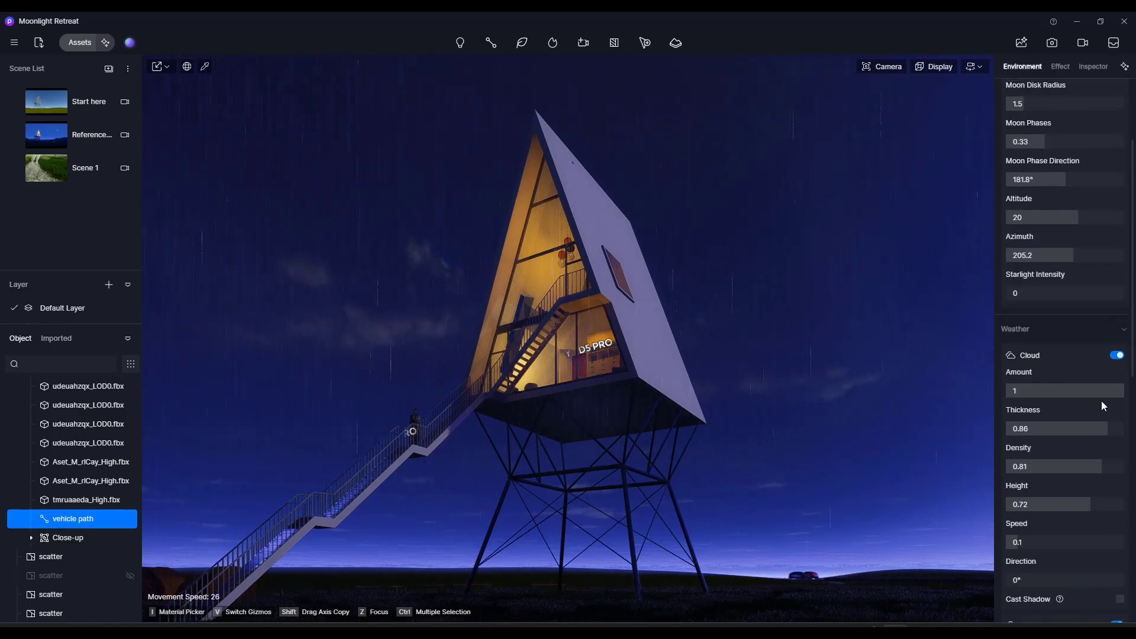
scroll(1053, 443, down, 3)
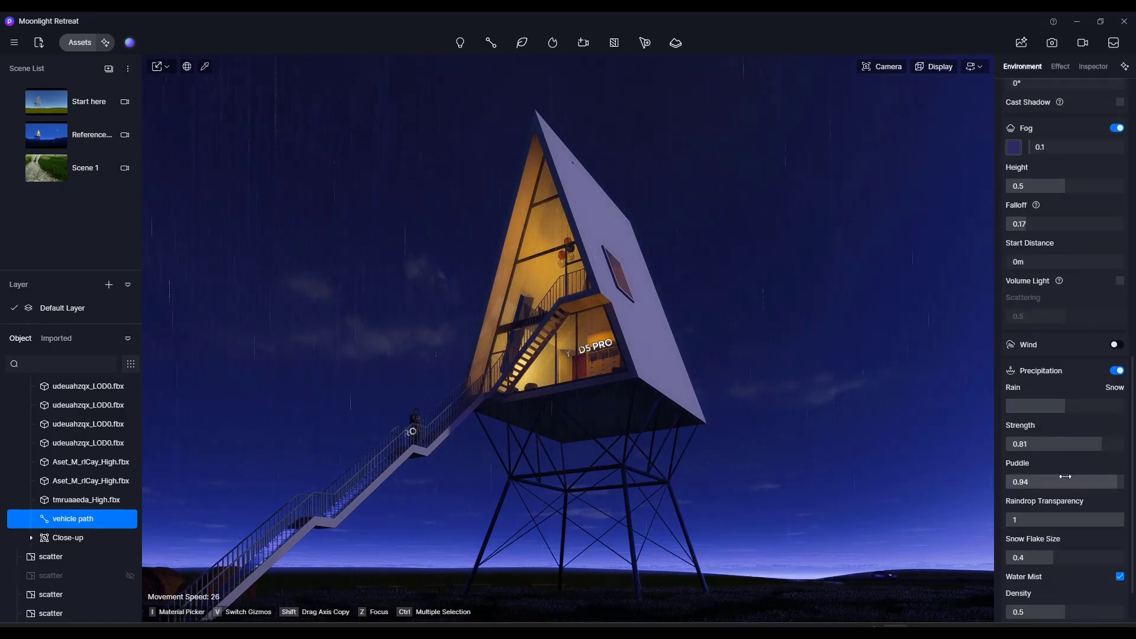
drag(1047, 545, 1084, 546)
right_drag(600, 342, 600, 342)
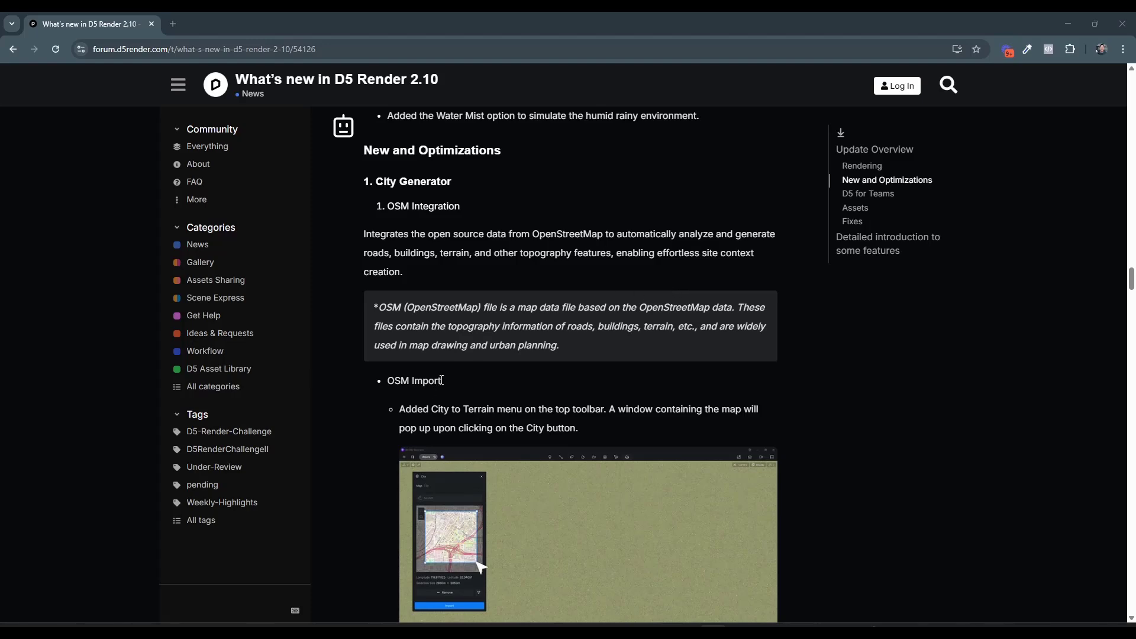
Step: Read the City Generator section of the D5 Render 2.10 forum post, covering OSM Import and City Model Management and Editing
scroll(442, 380, down, 3)
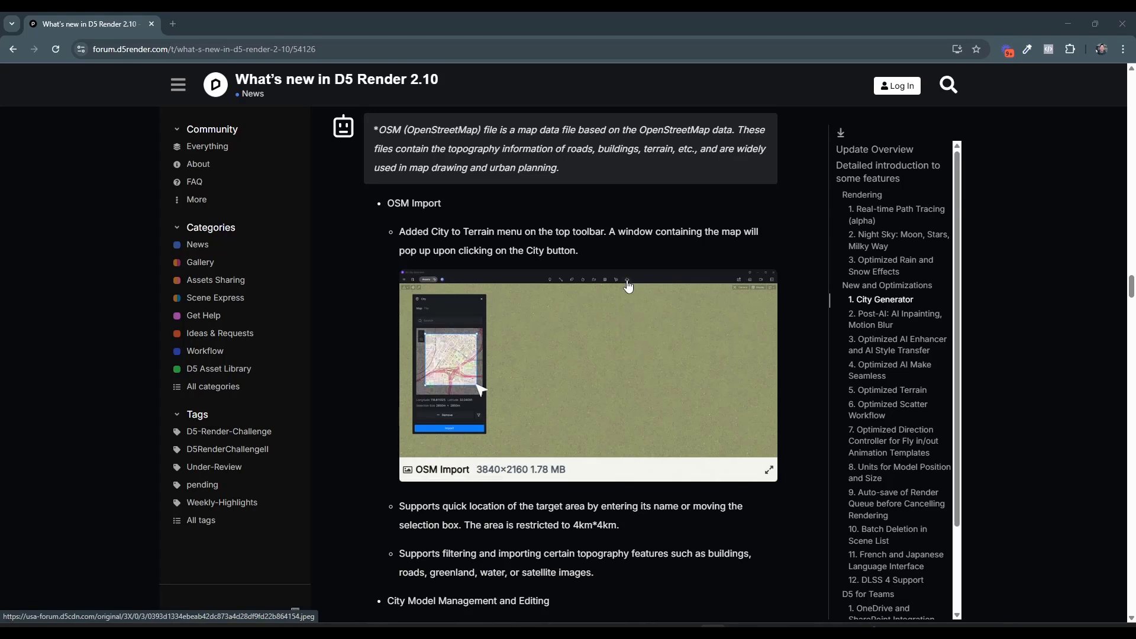
scroll(623, 365, down, 5)
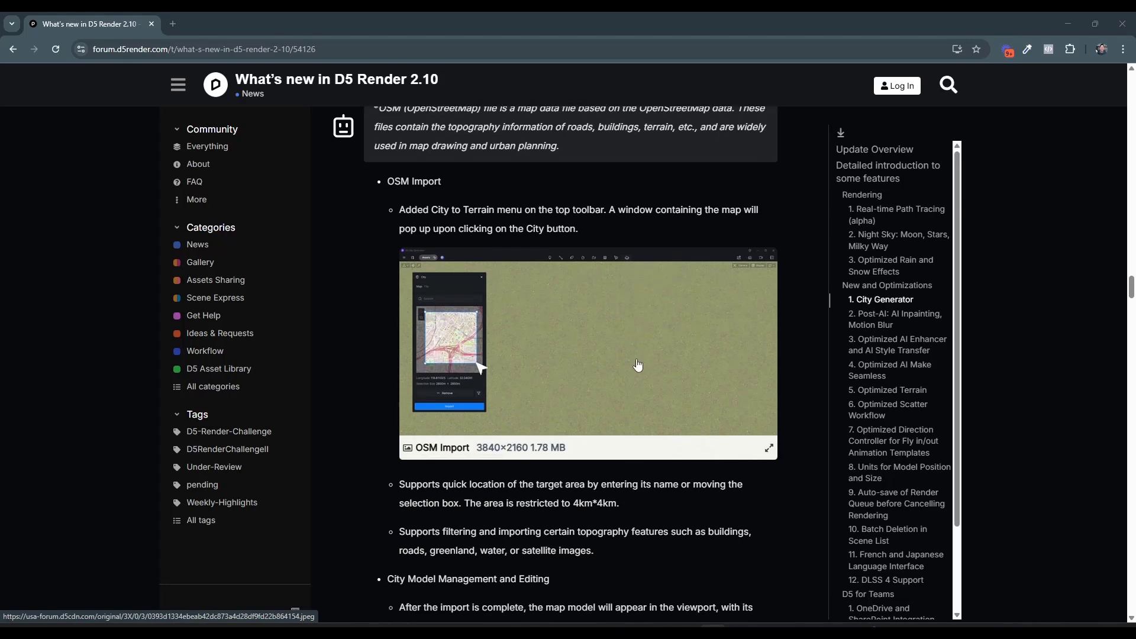
scroll(676, 312, down, 1)
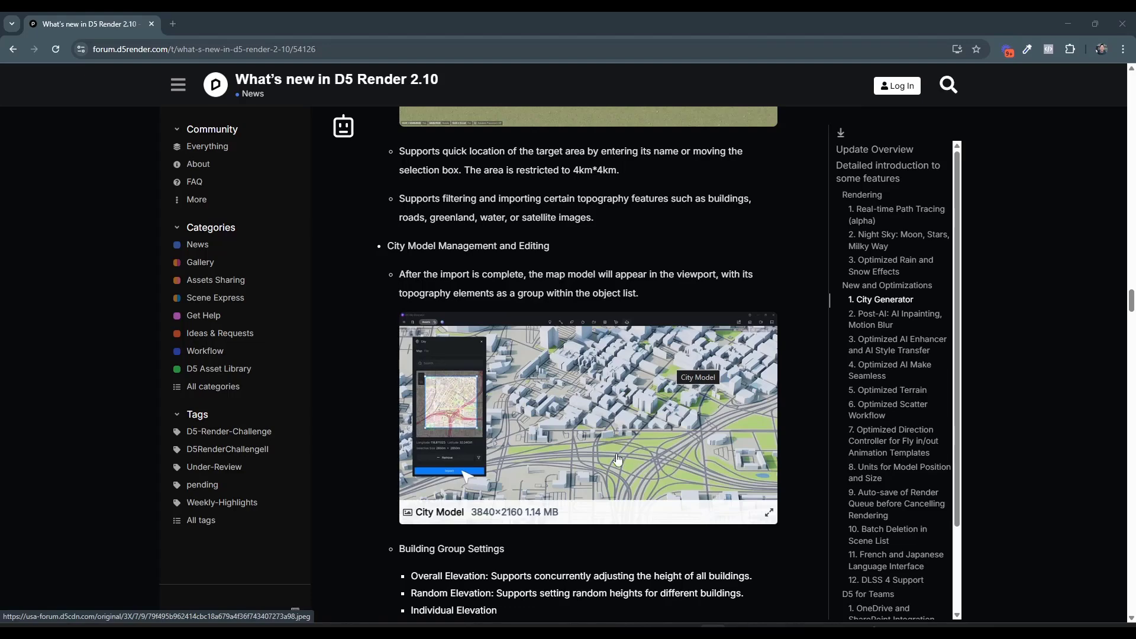
scroll(629, 399, down, 3)
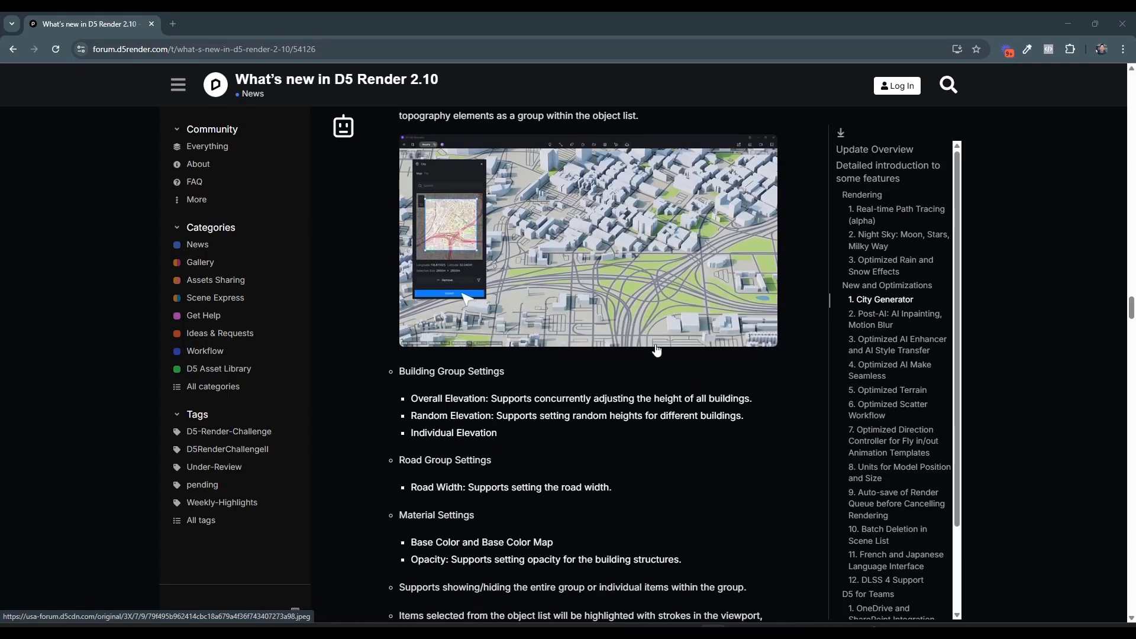
scroll(651, 325, up, 1)
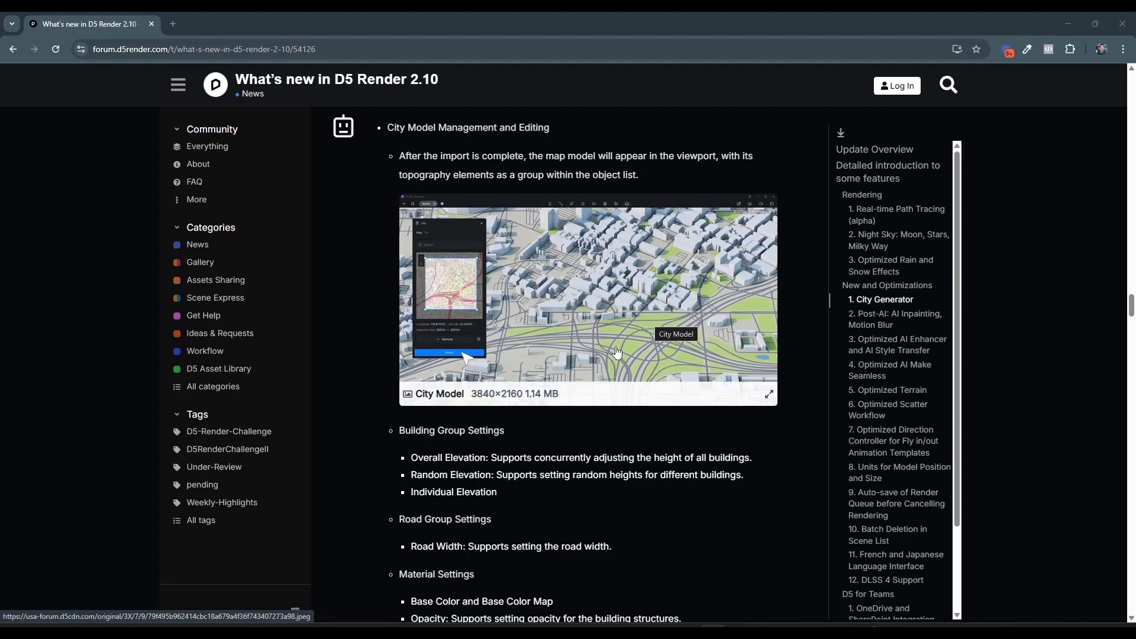
scroll(616, 357, down, 7)
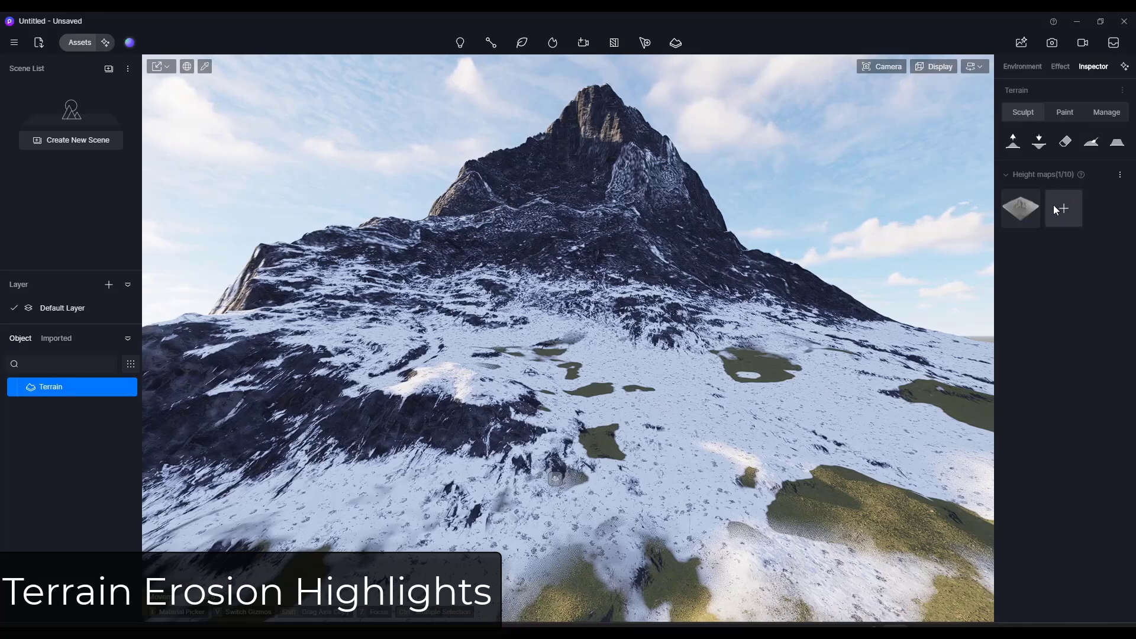
Step: Try a height of 55 on the mountain terrain's height map and close its settings
click(1021, 210)
drag(827, 212, 827, 212)
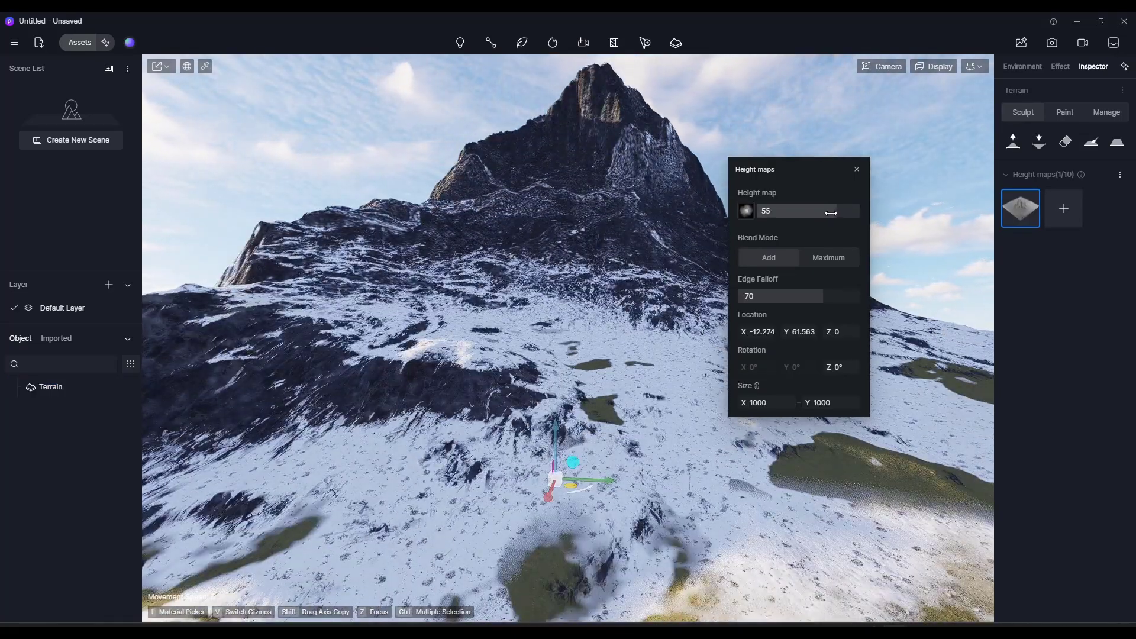
click(857, 170)
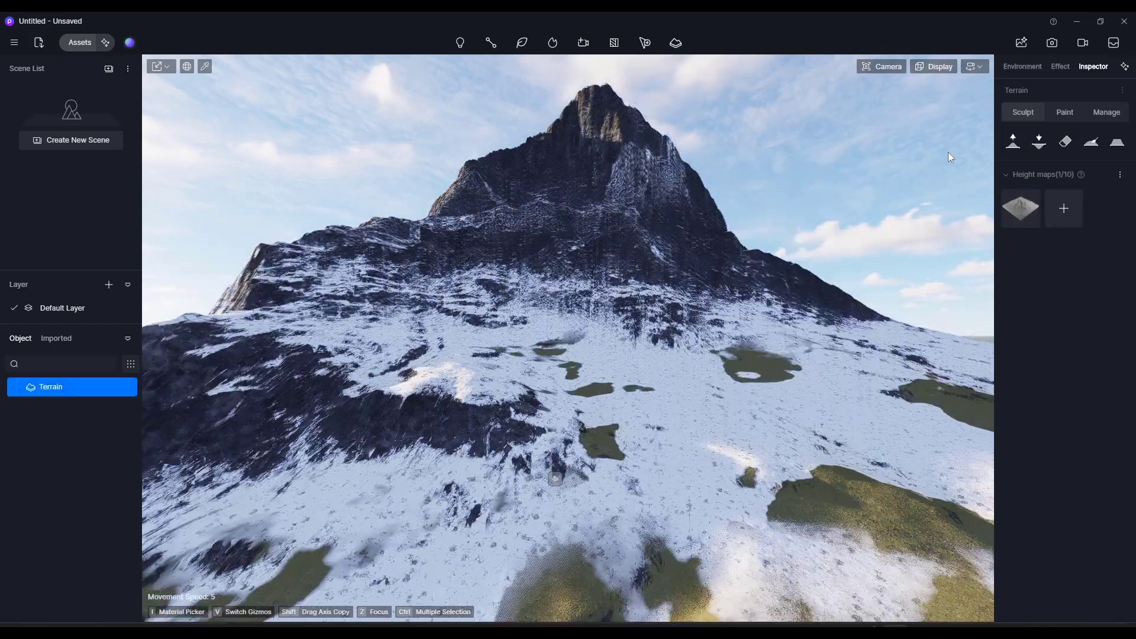
Step: Enable the terrain's Erosion Mask with Erosion Level 7 and Erosion Intensity 7.5
click(1062, 113)
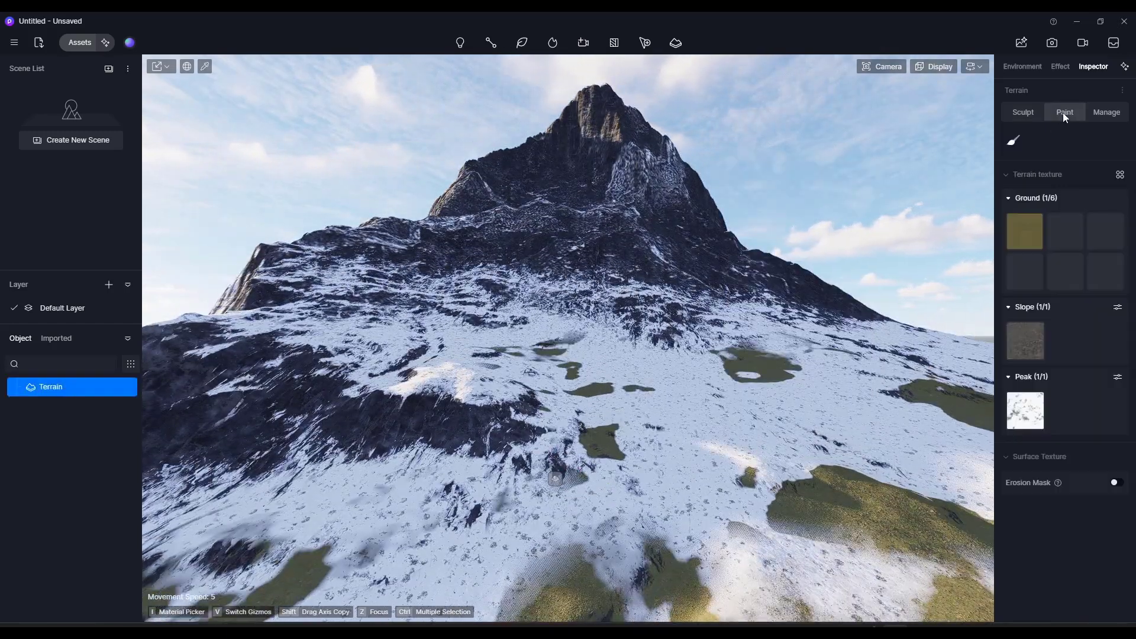
click(1116, 483)
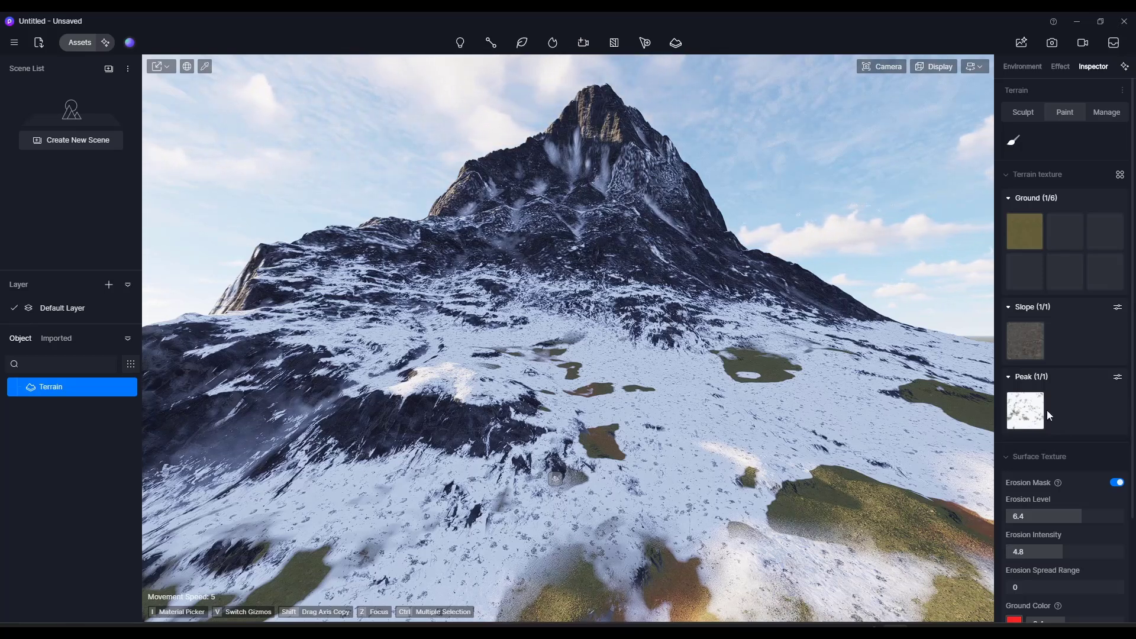
click(1066, 517)
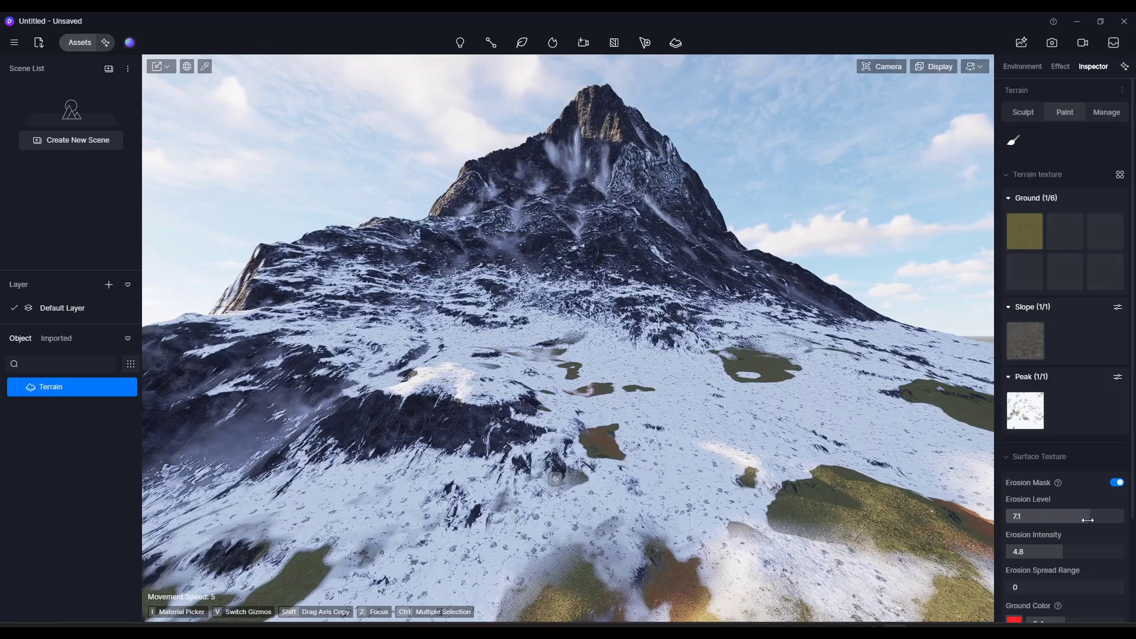
click(1082, 517)
click(1087, 516)
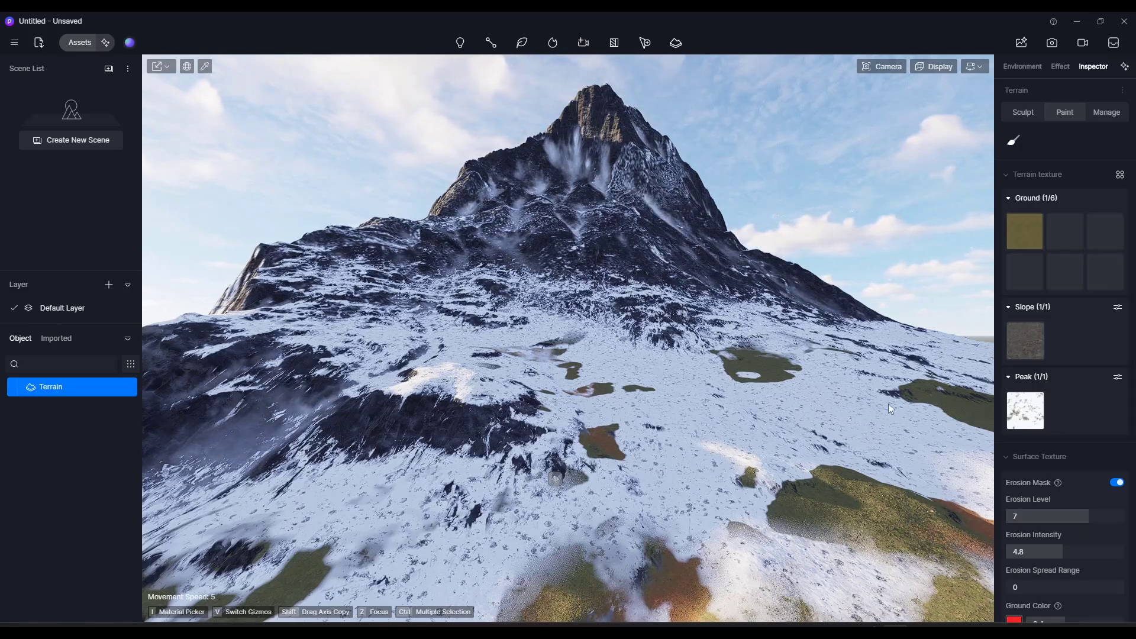
drag(1053, 551, 1094, 552)
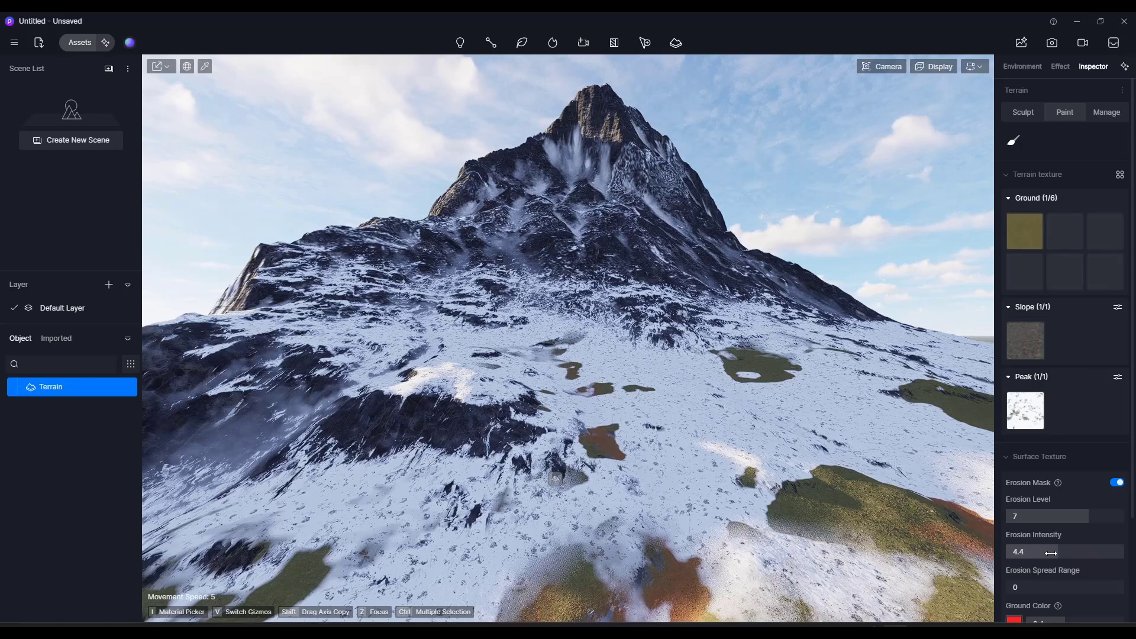
Step: Set the Erosion Spread Range to 3 and the Ground Color strength to 0
scroll(1088, 549, down, 1)
scroll(1088, 549, down, 2)
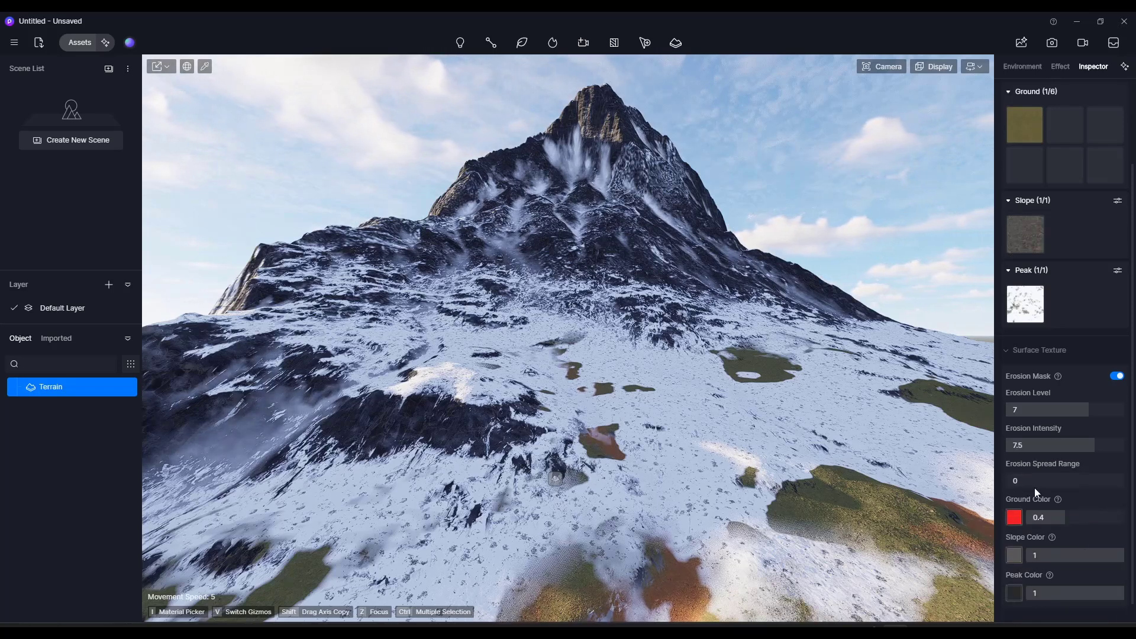
drag(1069, 493, 1033, 496)
scroll(1063, 491, down, 1)
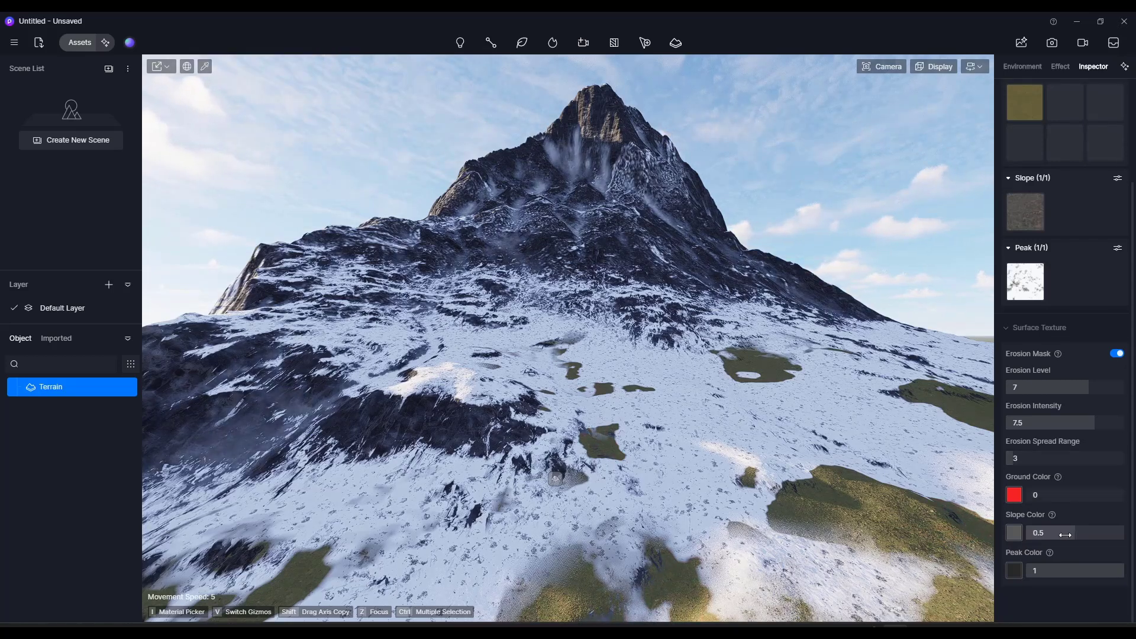
Step: Adjust the erosion mask's Slope Color strength and pick a different slope color
drag(1037, 534, 1015, 541)
click(1014, 532)
drag(1026, 454, 1011, 429)
click(864, 296)
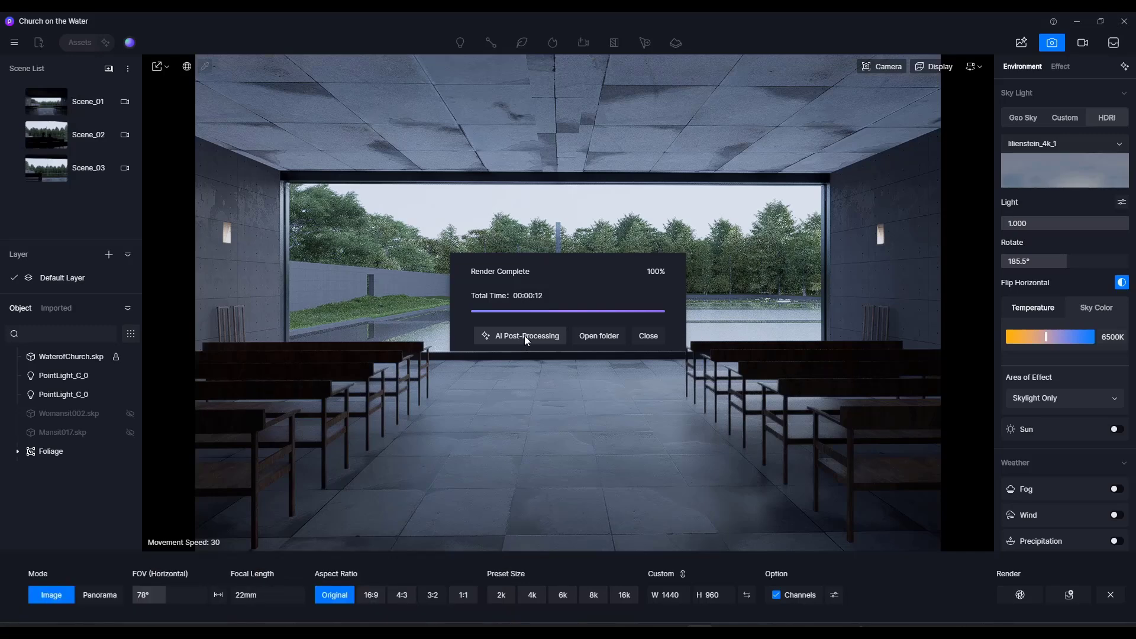
Step: Open the finished TestRender image in AI Post-Processing and start Inpainting on it
click(524, 335)
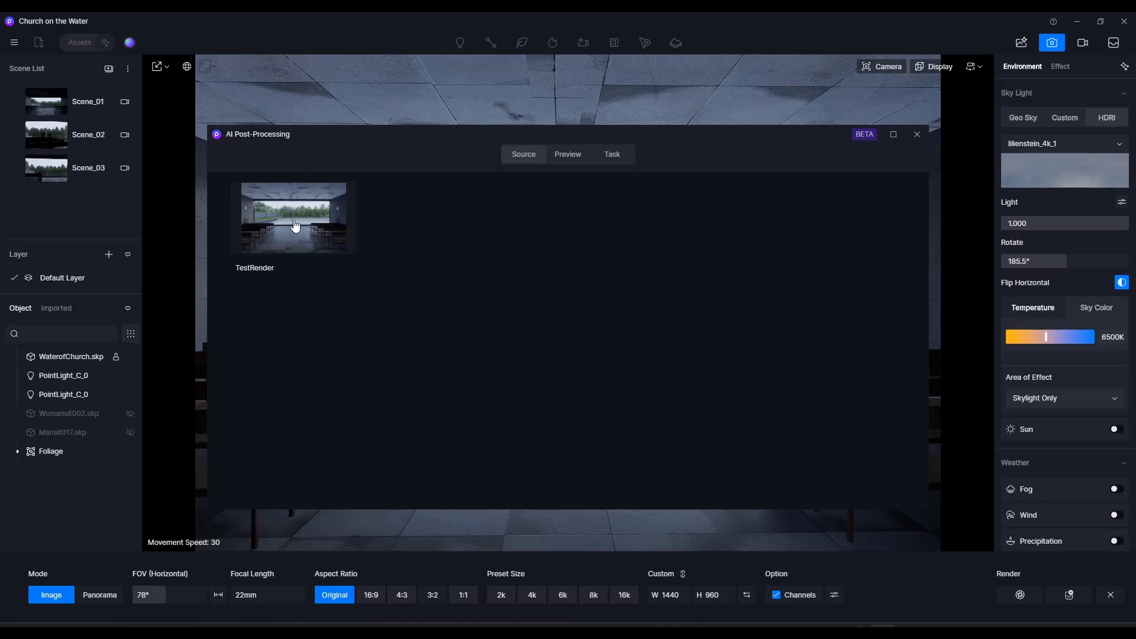
double_click(349, 218)
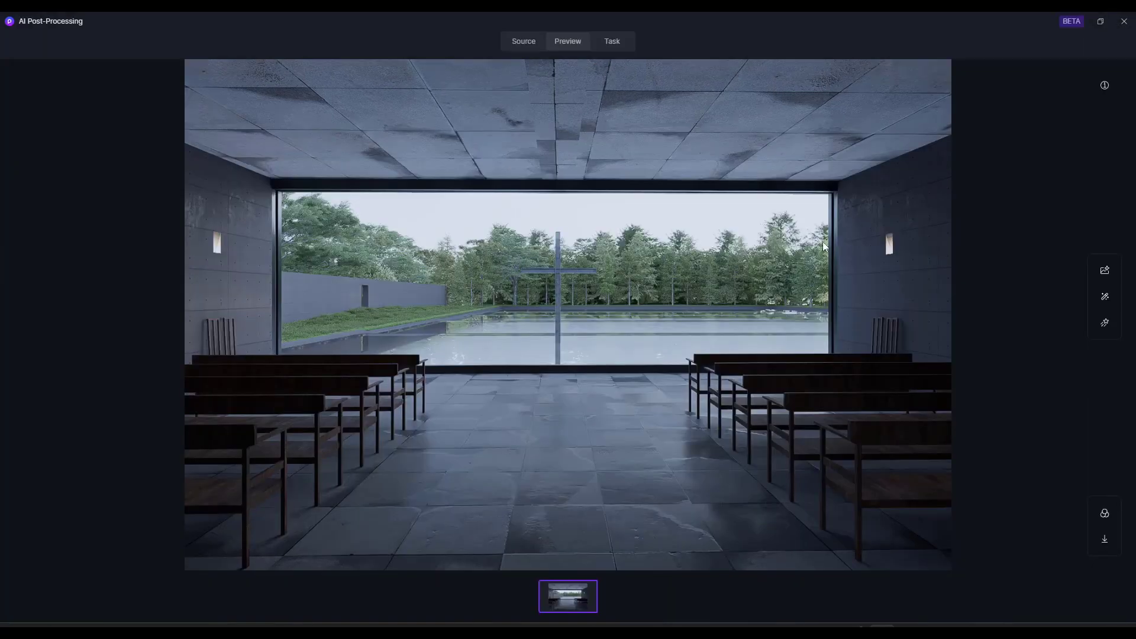
click(1106, 324)
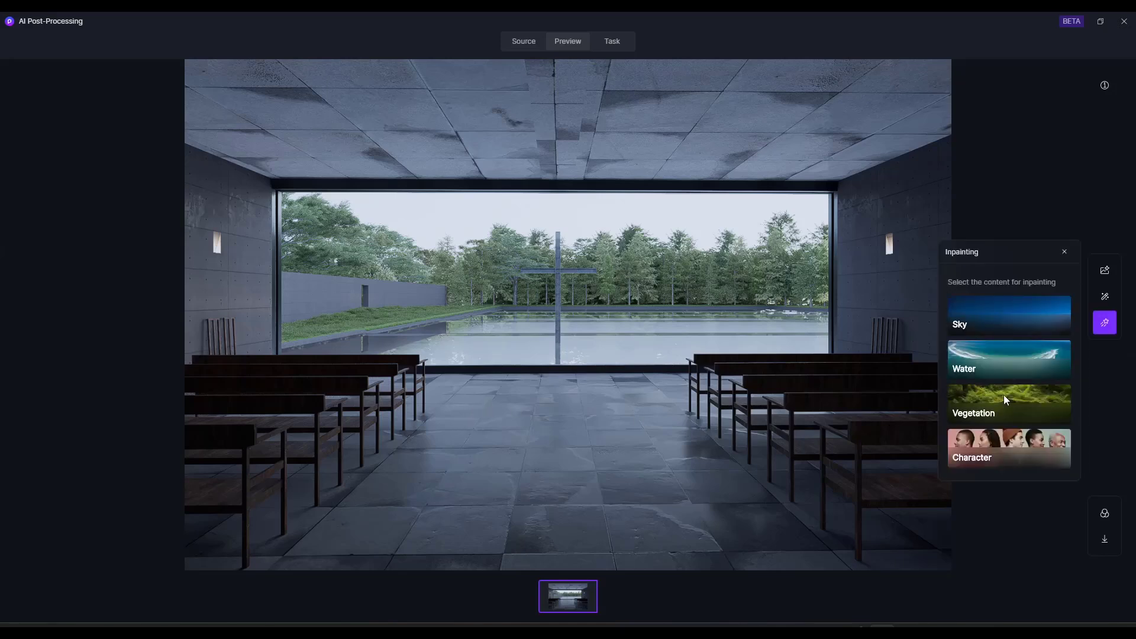
Step: Inpaint the church render's sky with the Twilight preset and compare the before and after images
click(995, 315)
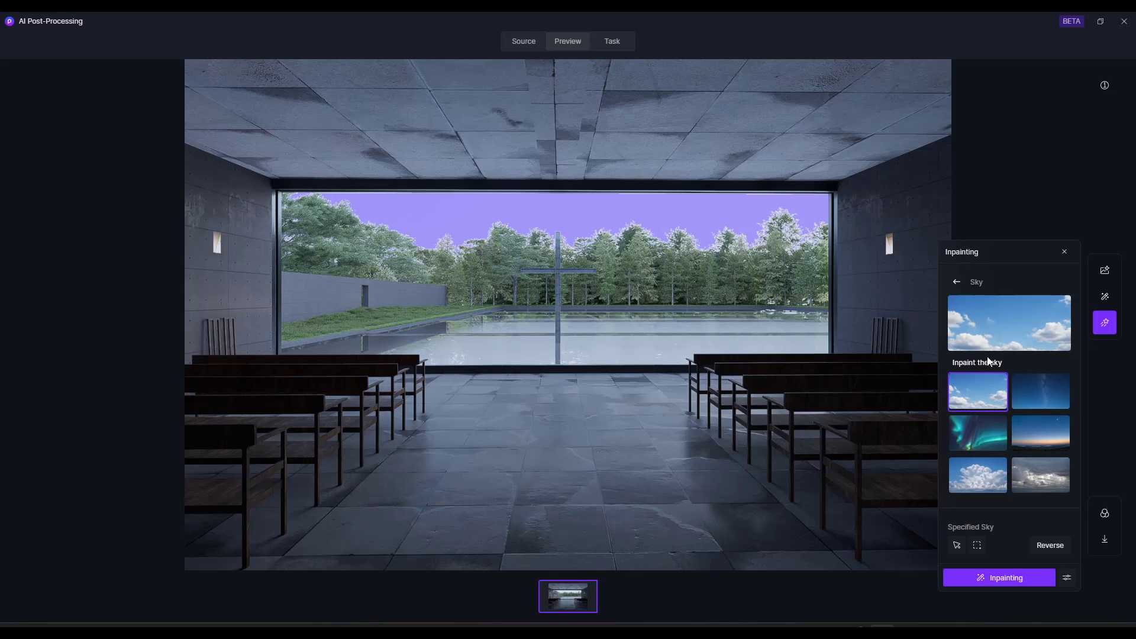
click(1039, 399)
click(982, 436)
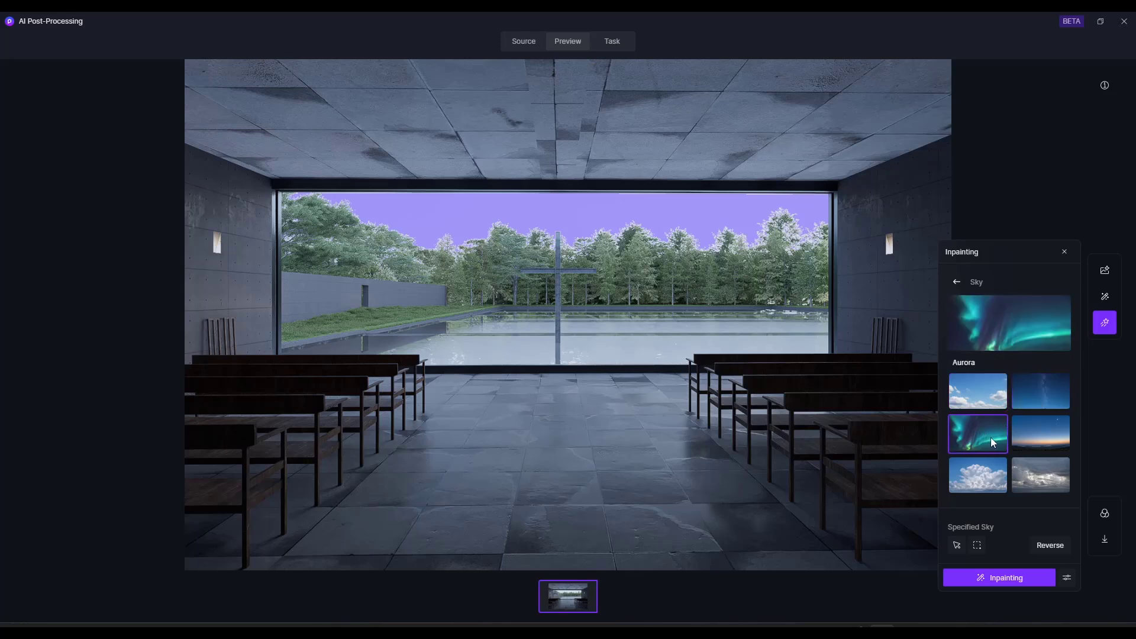
click(1040, 434)
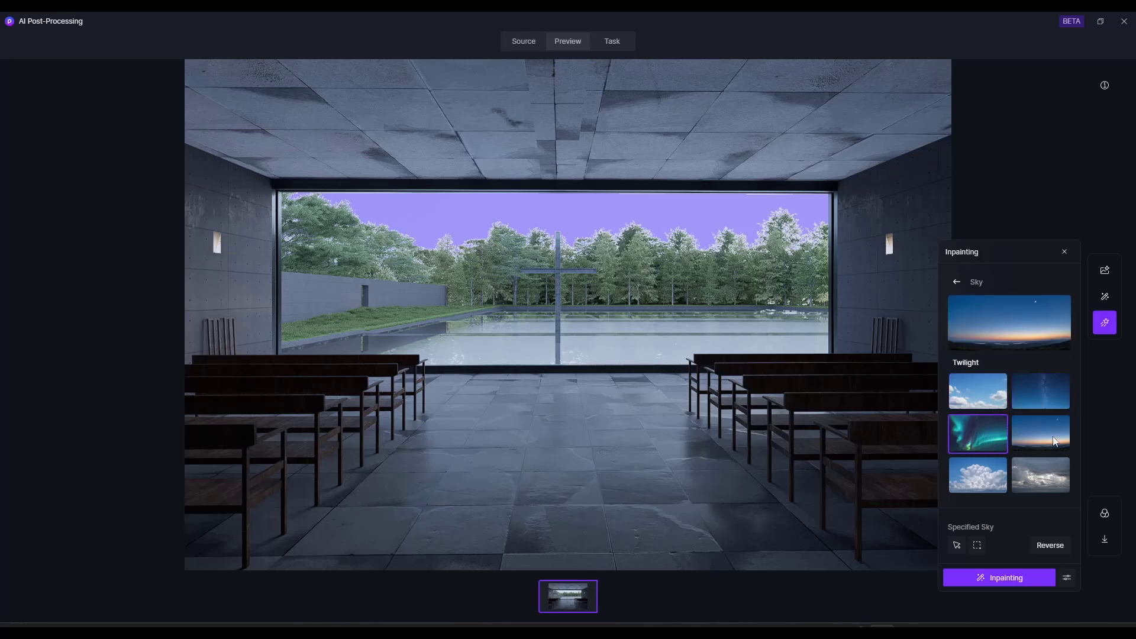
click(1010, 582)
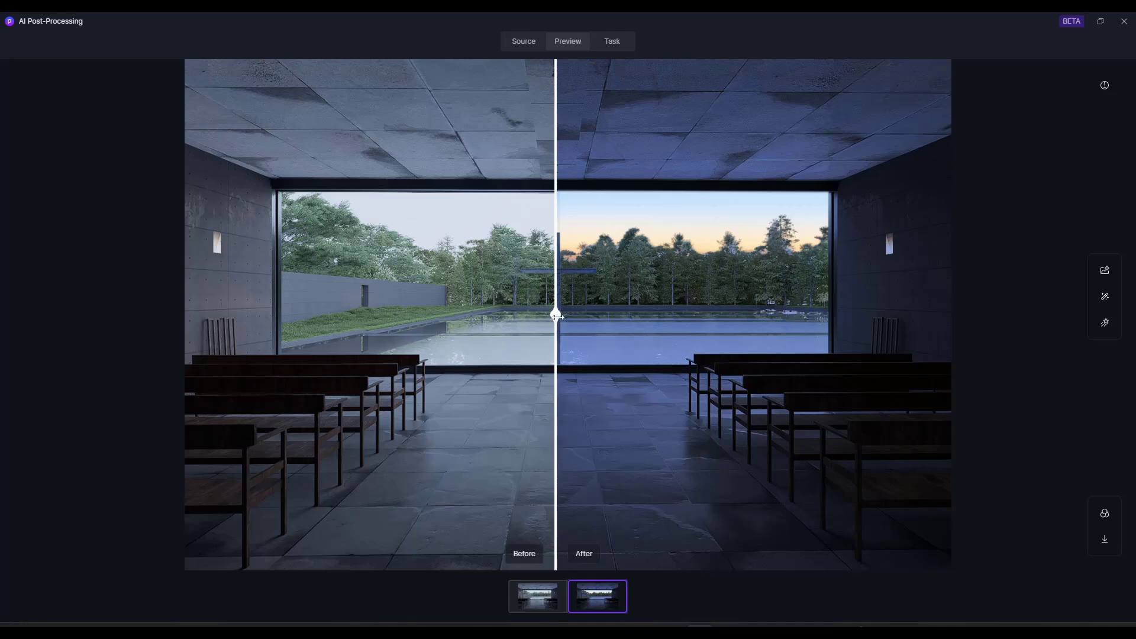
drag(557, 317, 437, 422)
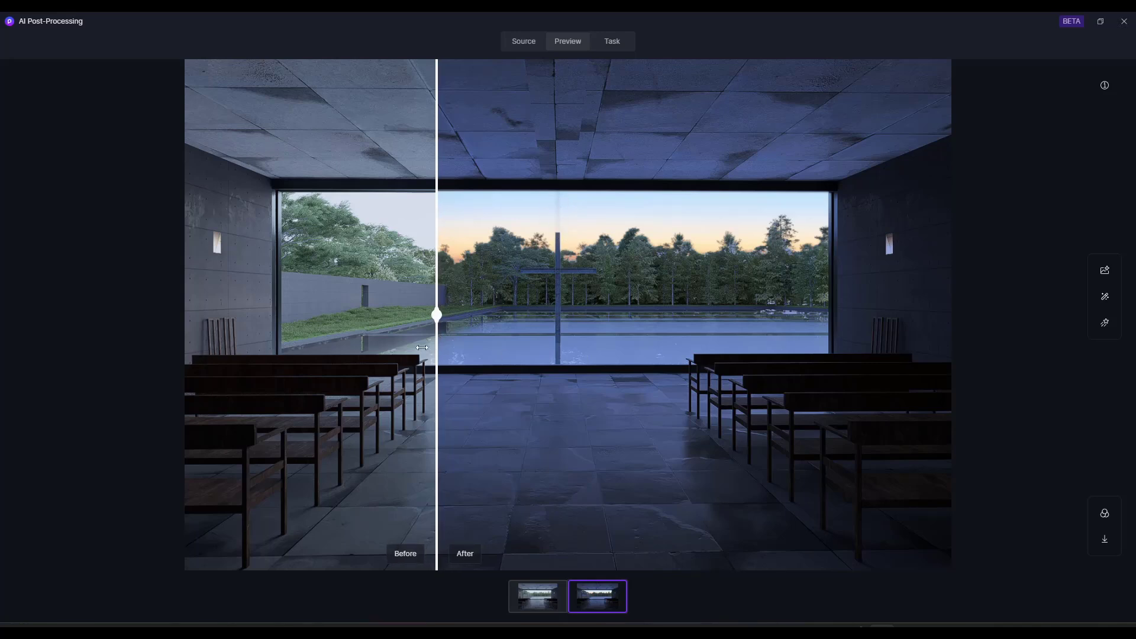
drag(438, 324, 558, 371)
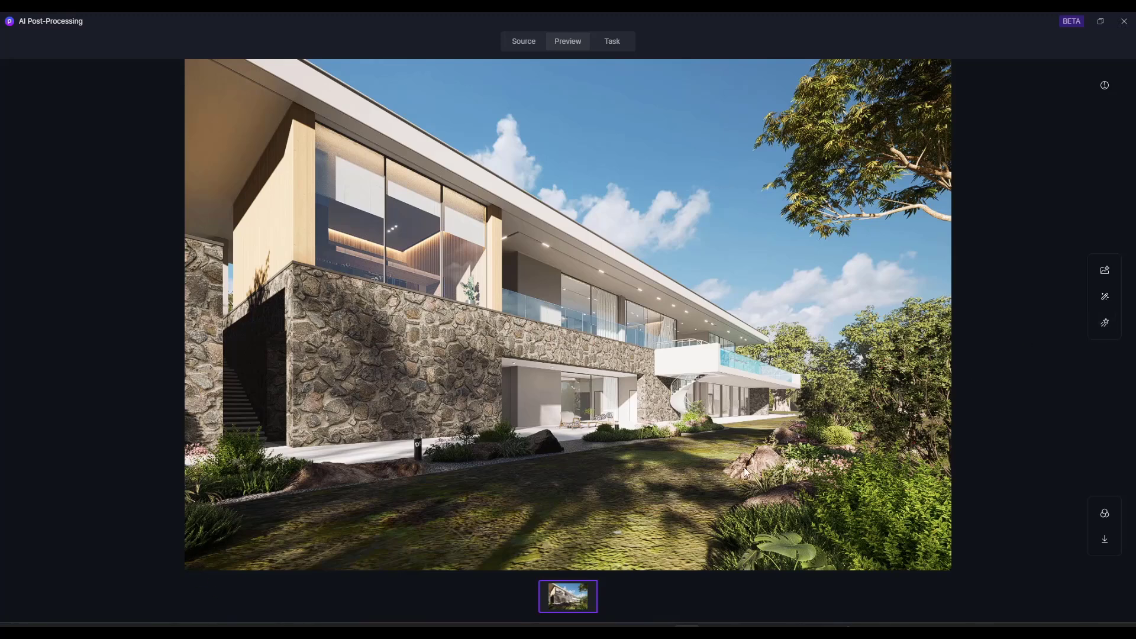
Step: Start Vegetation inpainting on the house render and select the open ground in front of the building as the area
click(1104, 322)
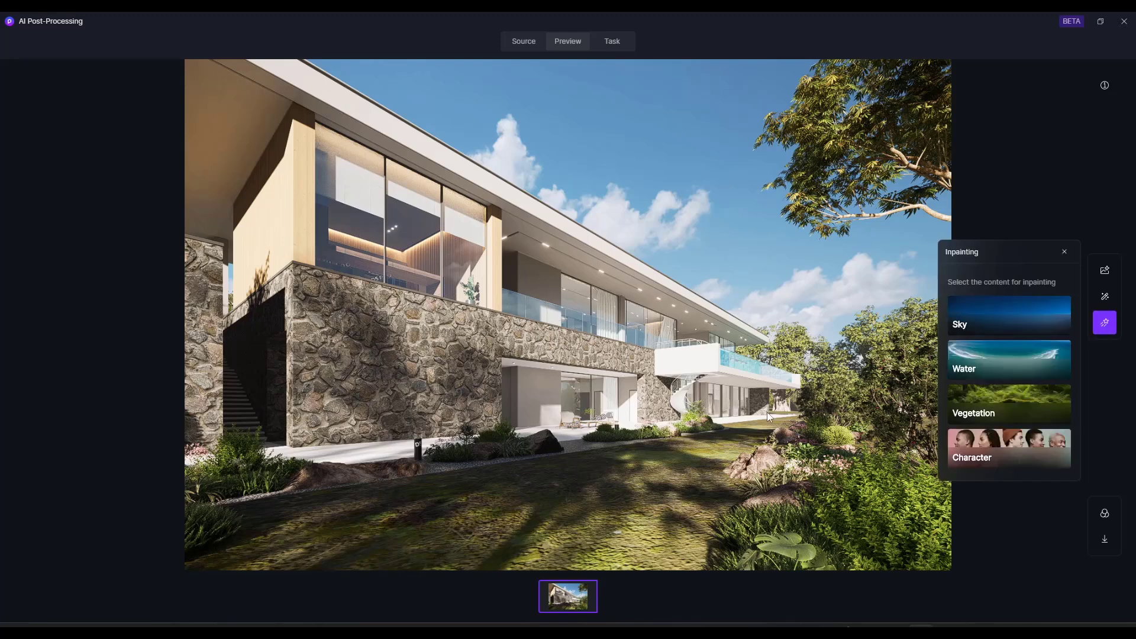
click(1007, 395)
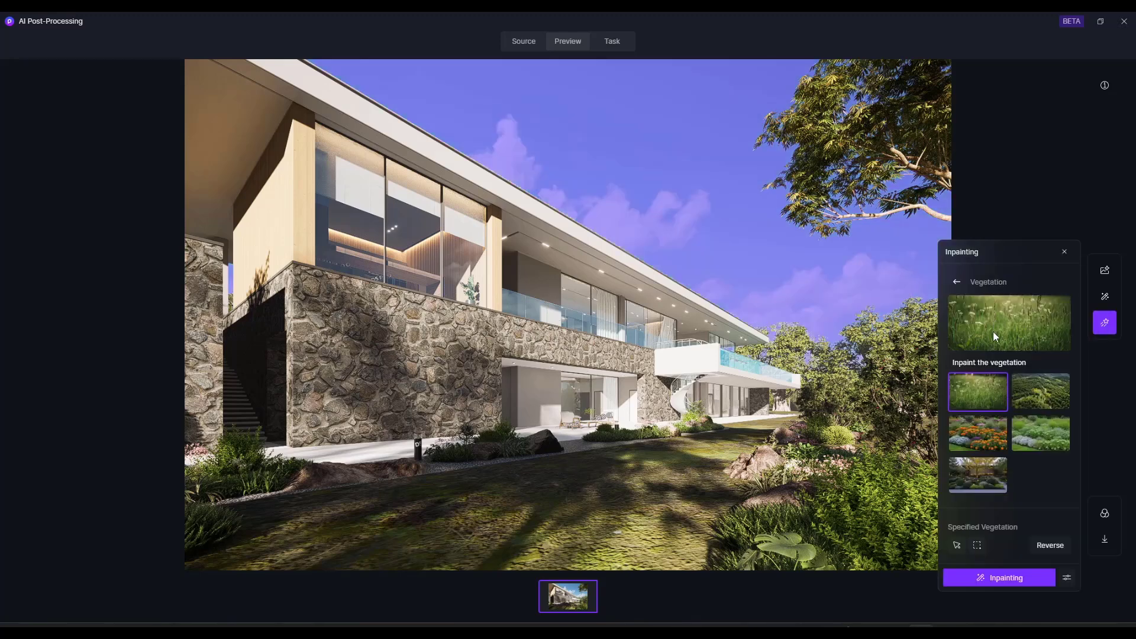
click(955, 545)
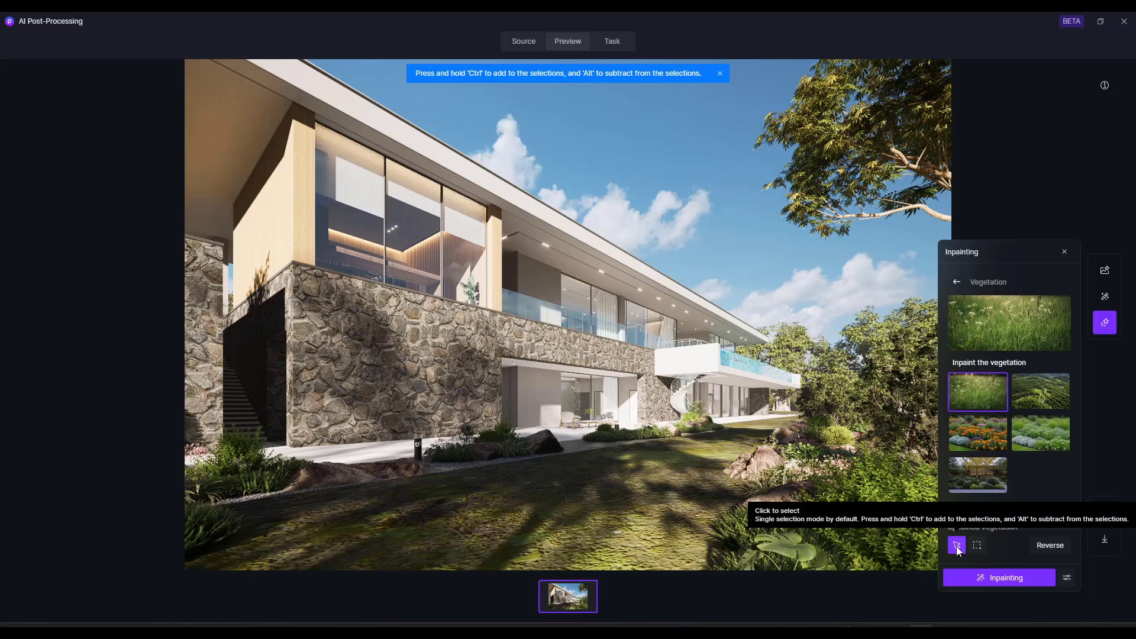
click(631, 482)
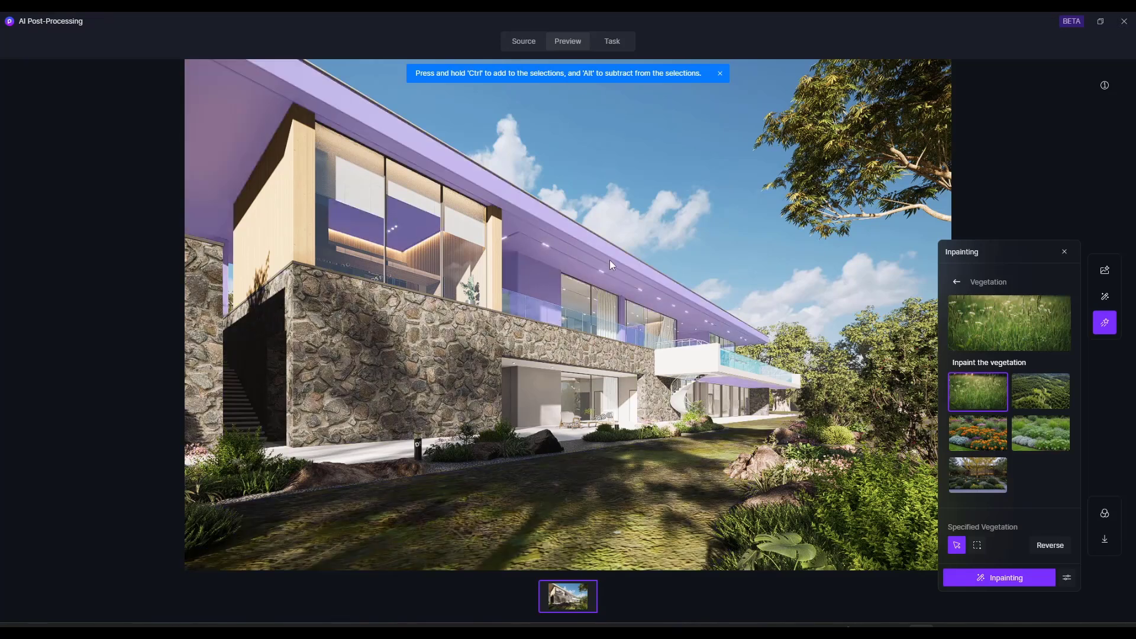
click(738, 435)
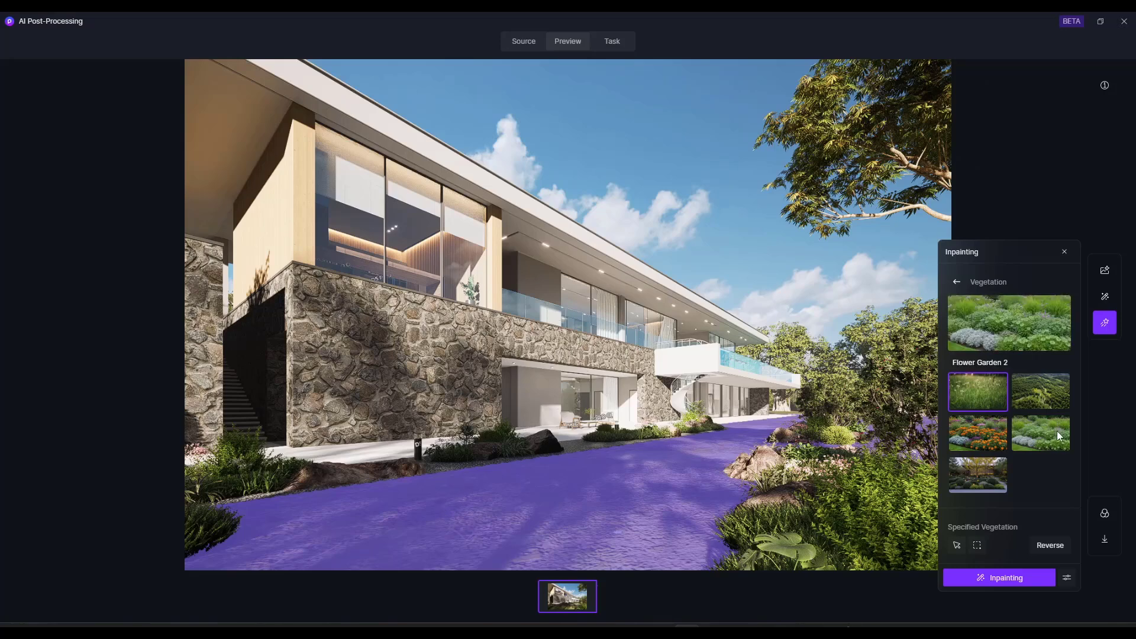
Step: Inpaint the selected ground with the Flower Garden 1 preset and compare the before and after images
click(983, 443)
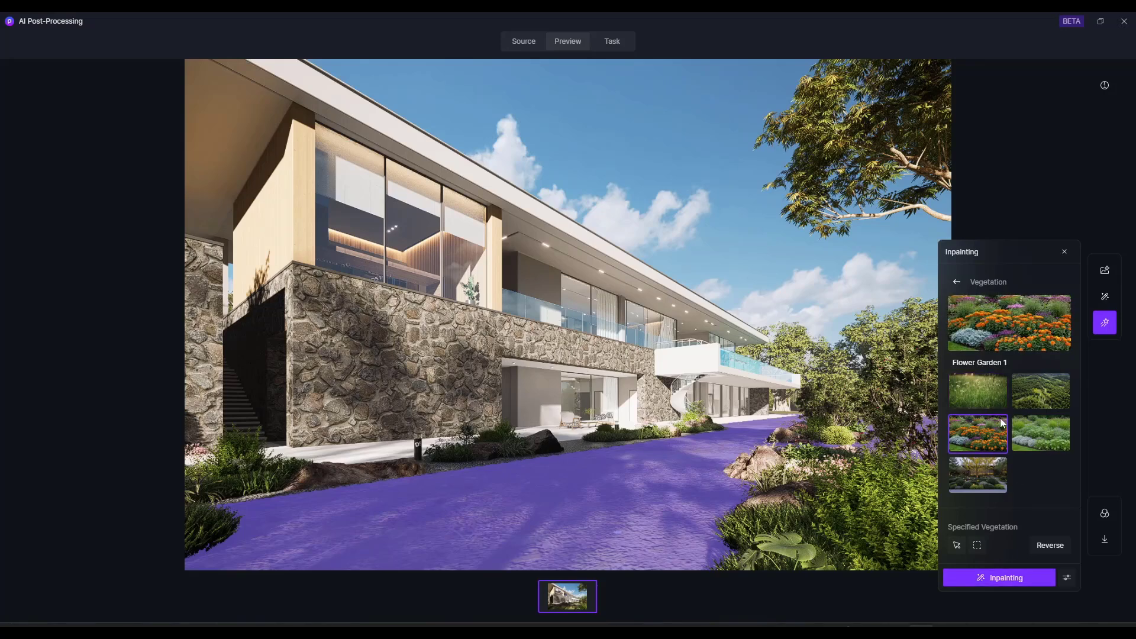
click(1000, 580)
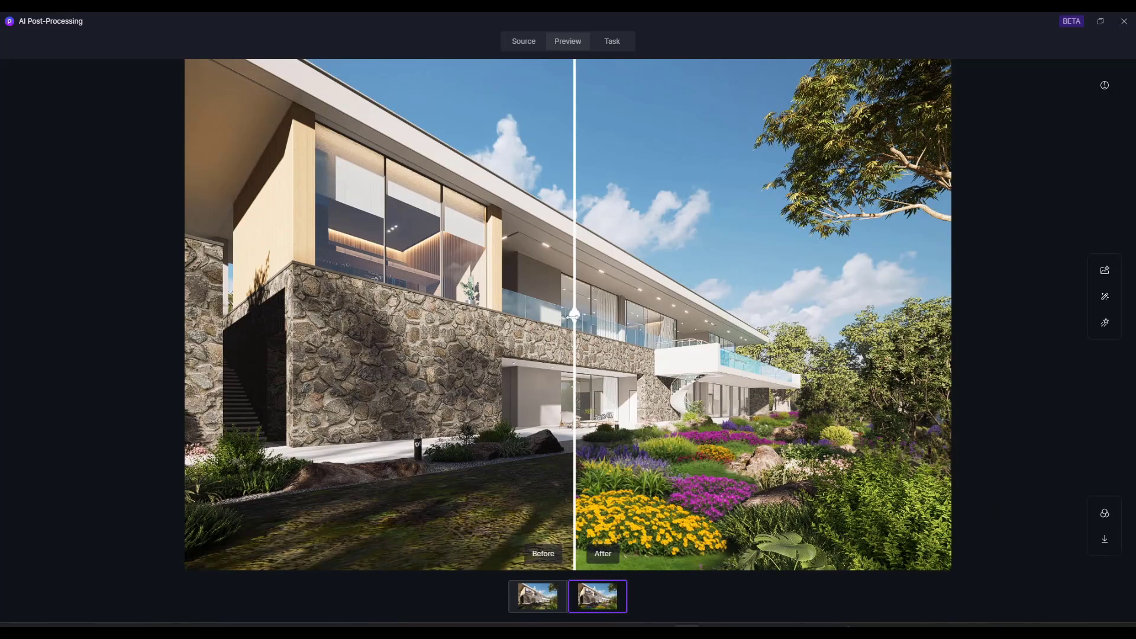
drag(572, 319, 583, 424)
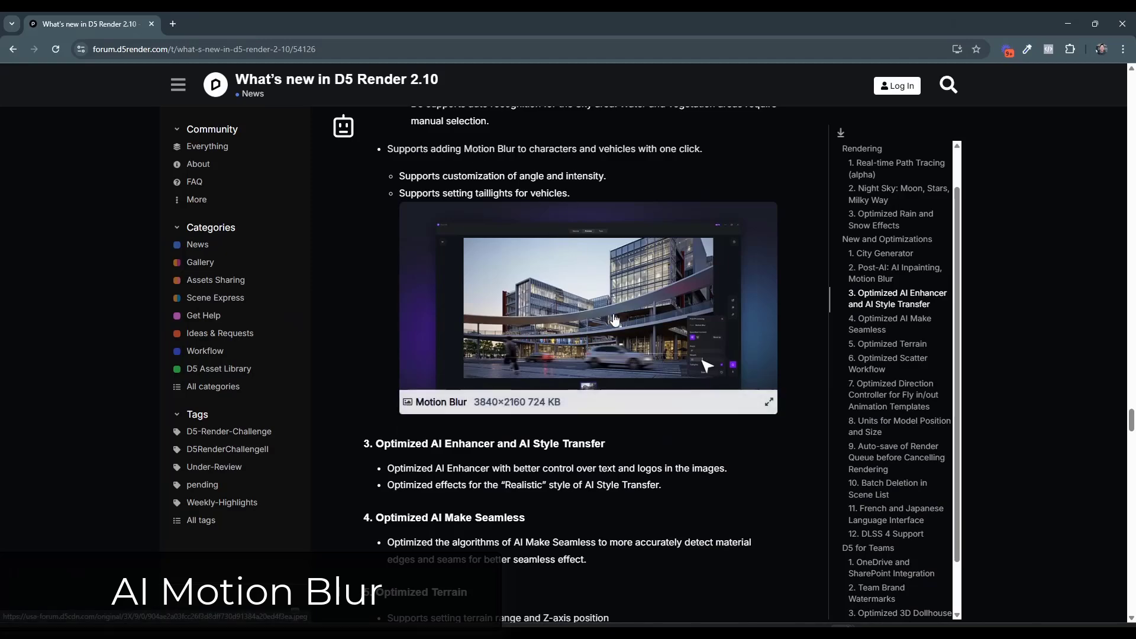
Step: View the Motion Blur picture enlarged in the D5 Render 2.10 release notes in the browser, and close it
click(641, 346)
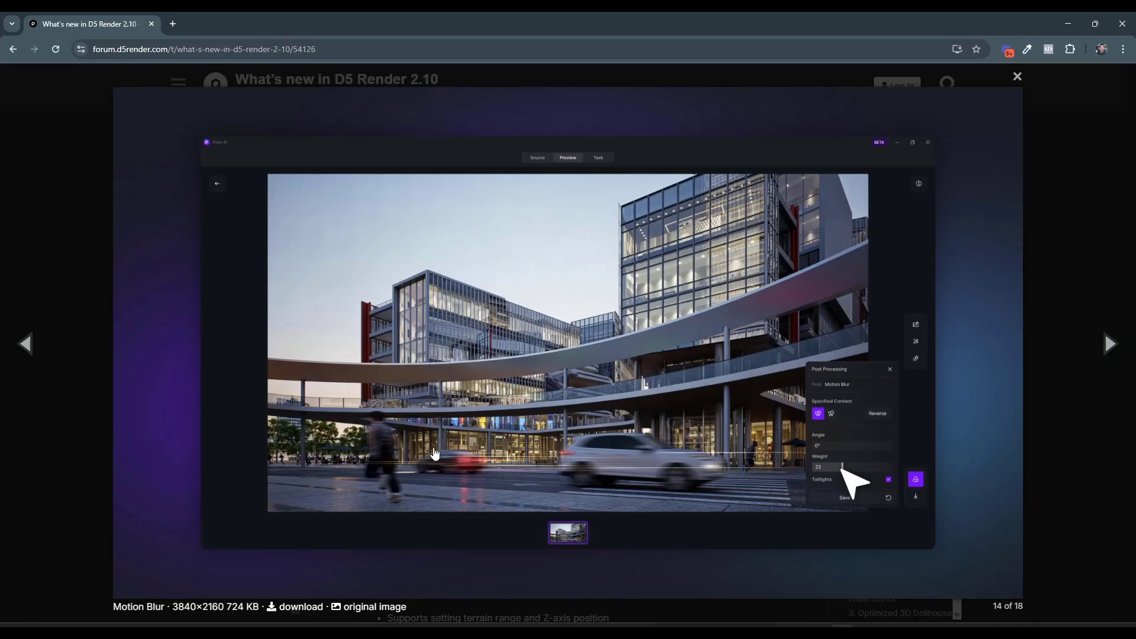
click(1104, 254)
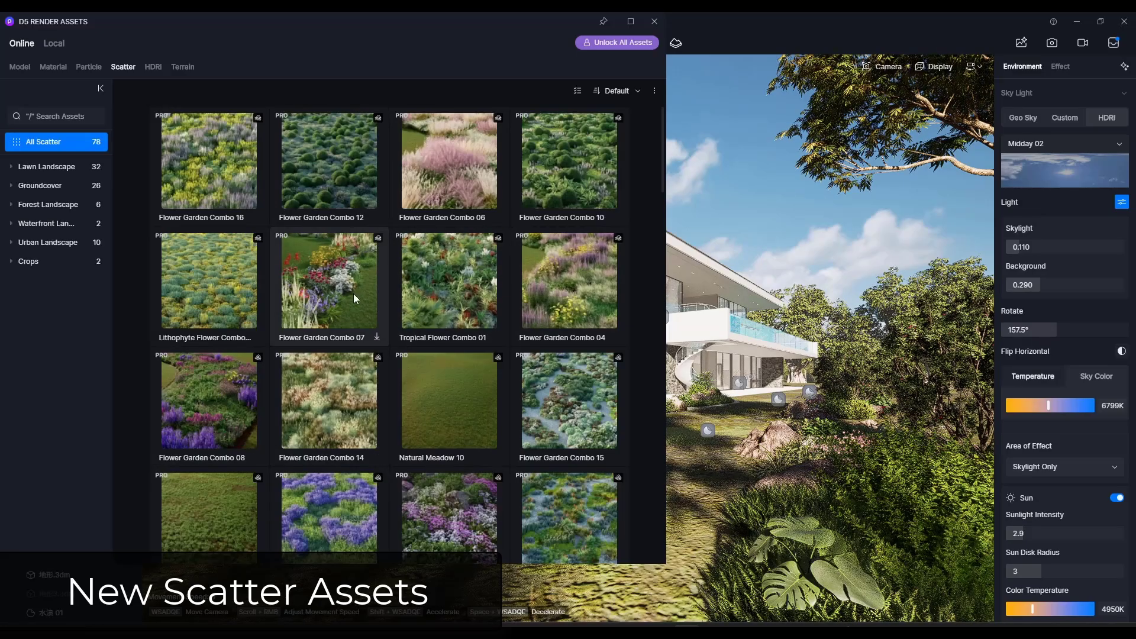
Step: Browse the new flower garden and meadow presets among all online Scatter assets in D5 Render
scroll(458, 287, down, 6)
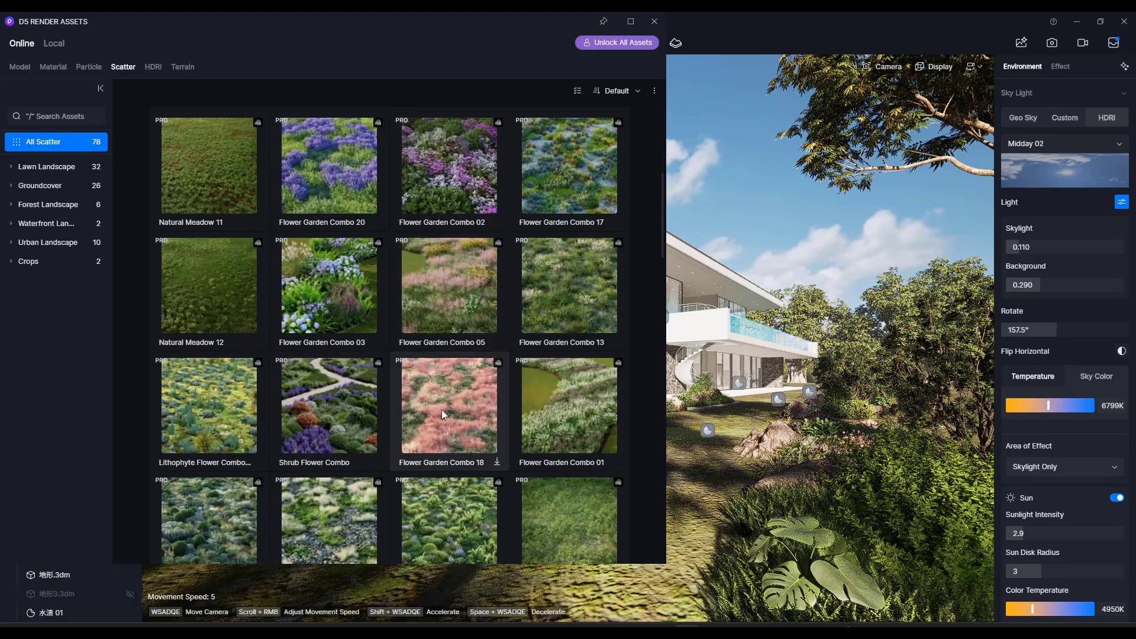
scroll(442, 410, up, 6)
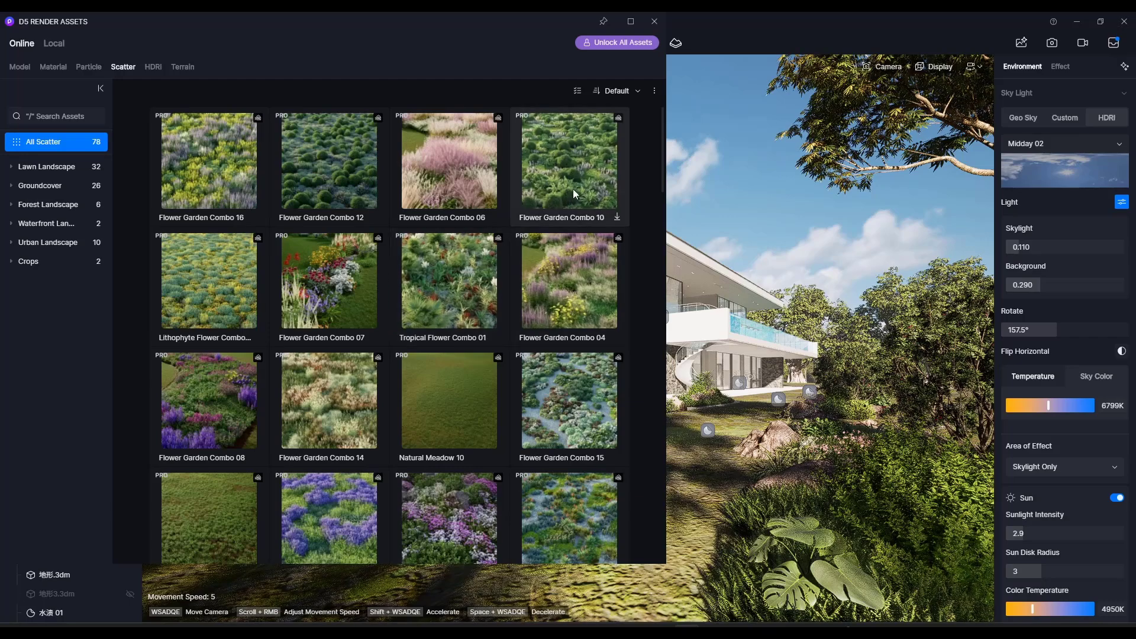
scroll(364, 268, down, 5)
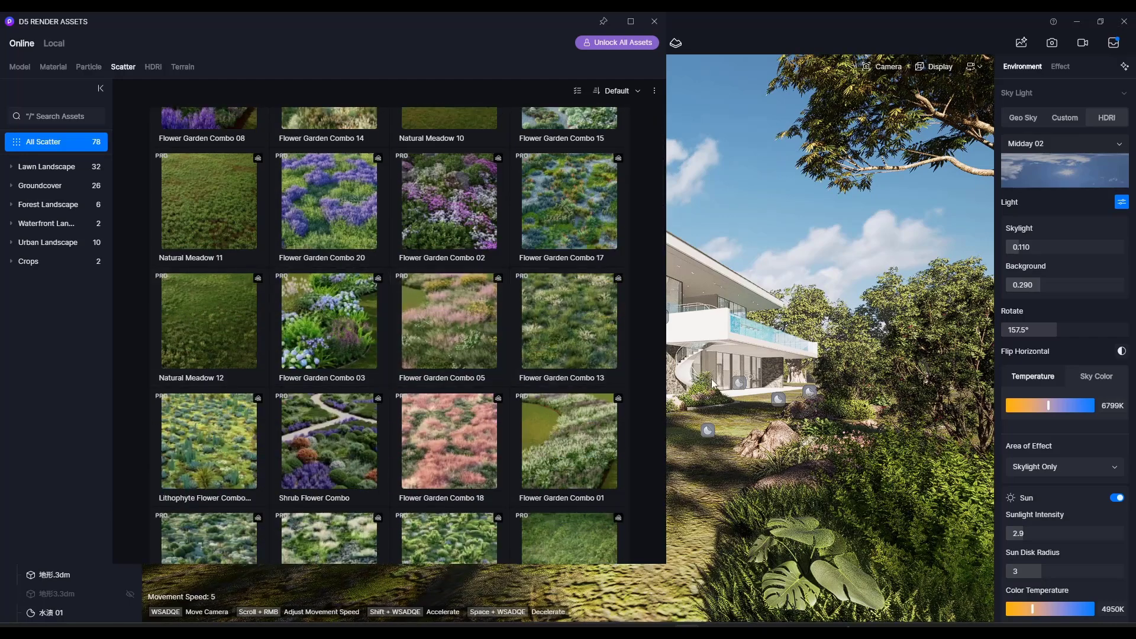
scroll(408, 313, down, 2)
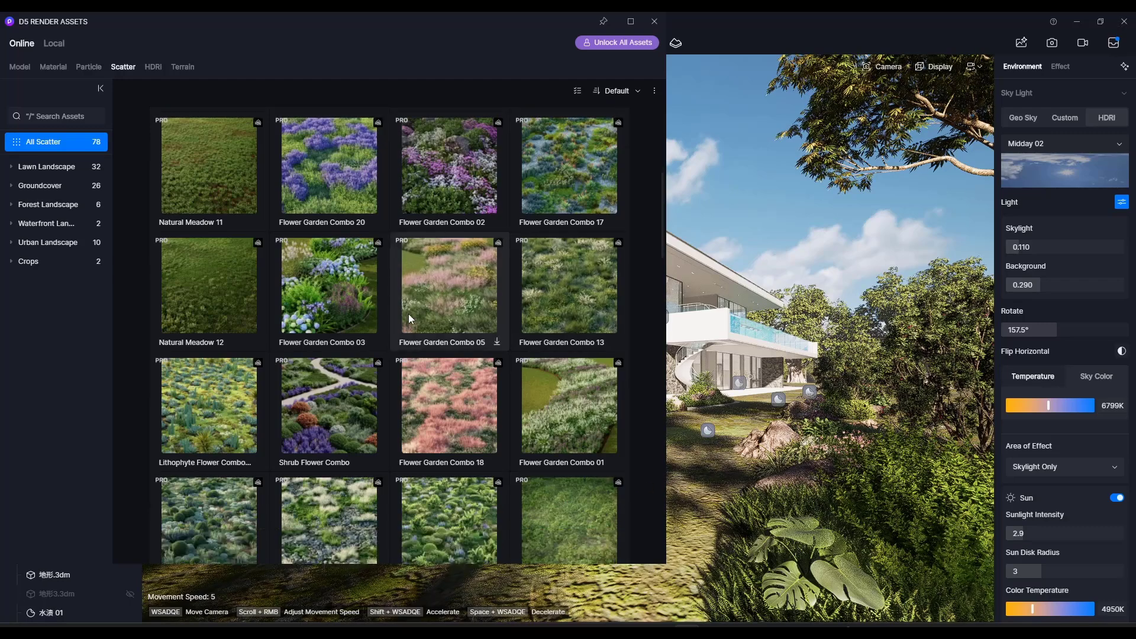
scroll(385, 310, up, 2)
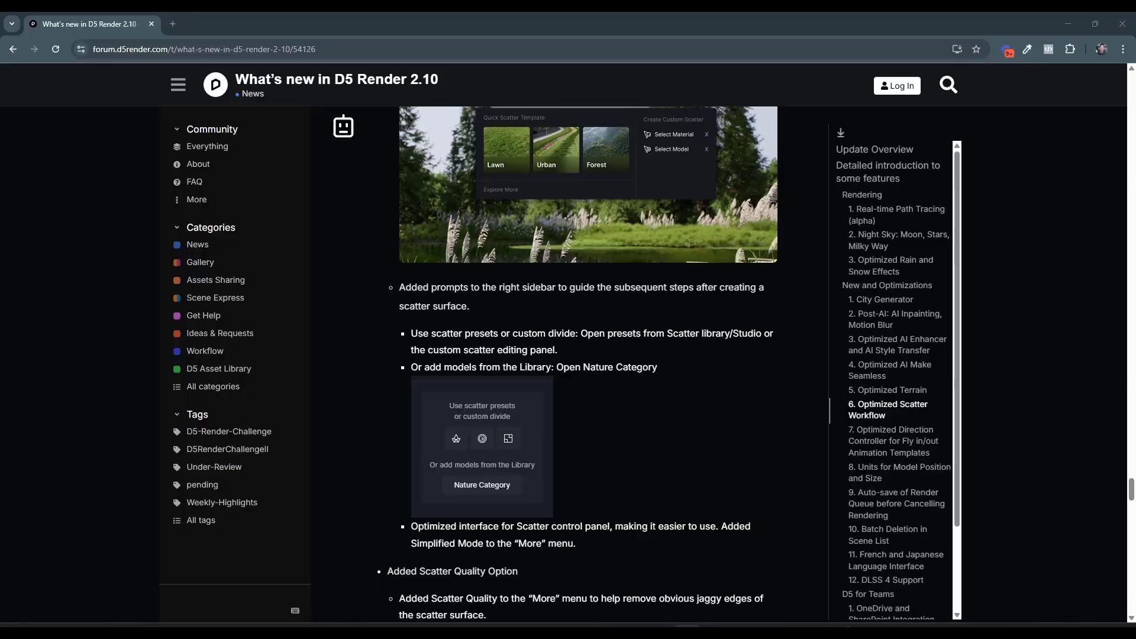
Step: Review the remaining D5 Render 2.10 release notes in the browser, from Optimized Terrain through DLSS 4 Support and D5 for Teams to Assets
scroll(620, 395, up, 8)
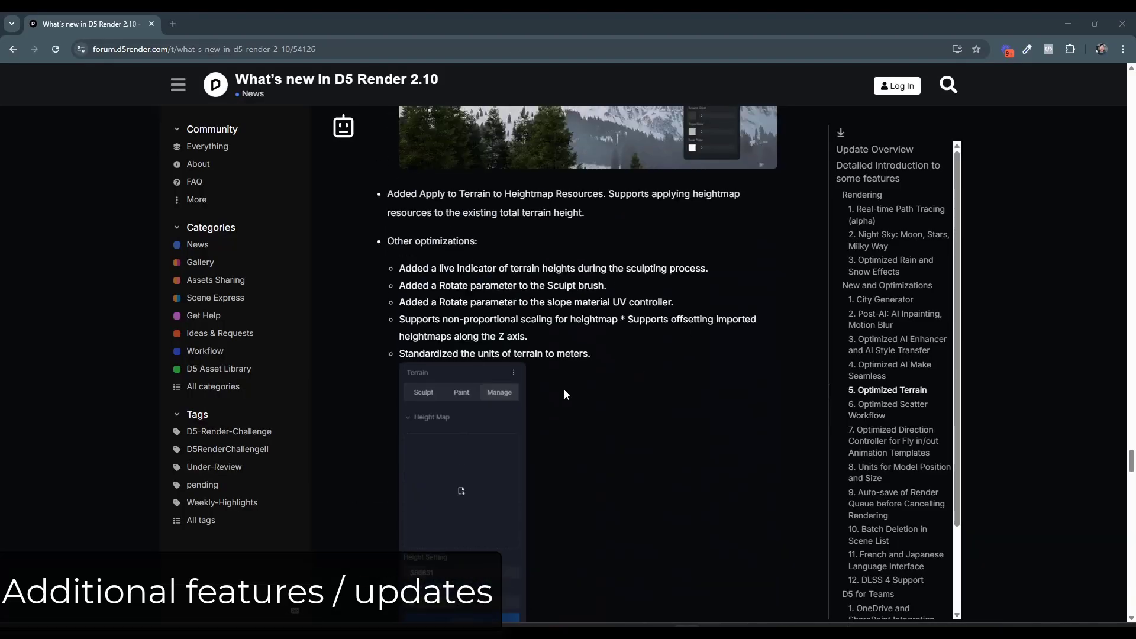
scroll(615, 397, down, 8)
scroll(621, 397, down, 3)
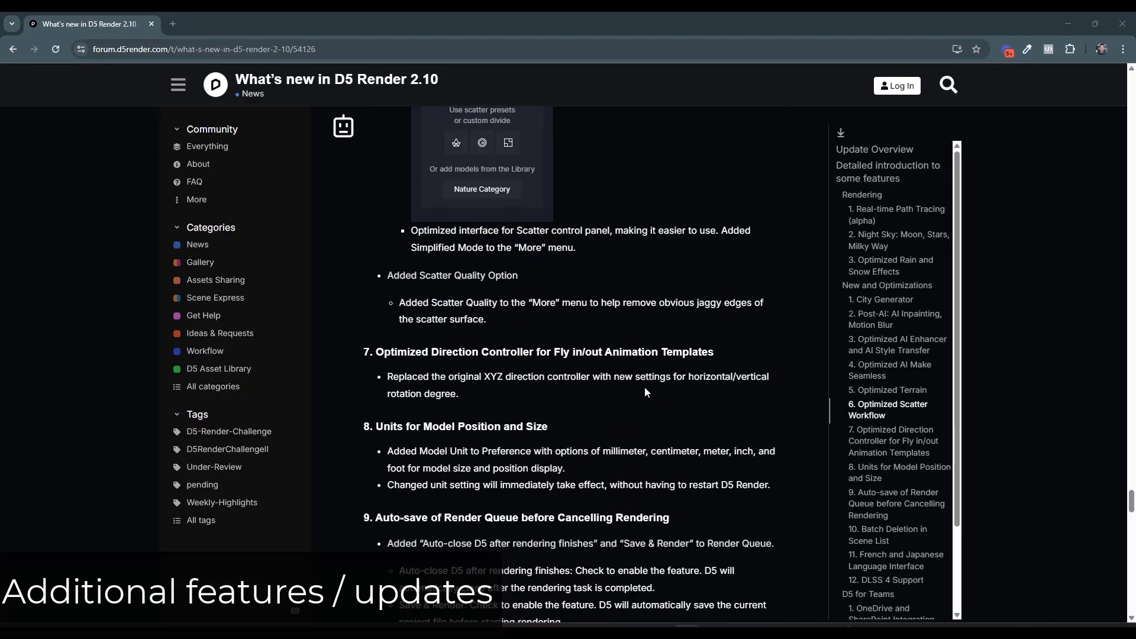
scroll(651, 395, down, 3)
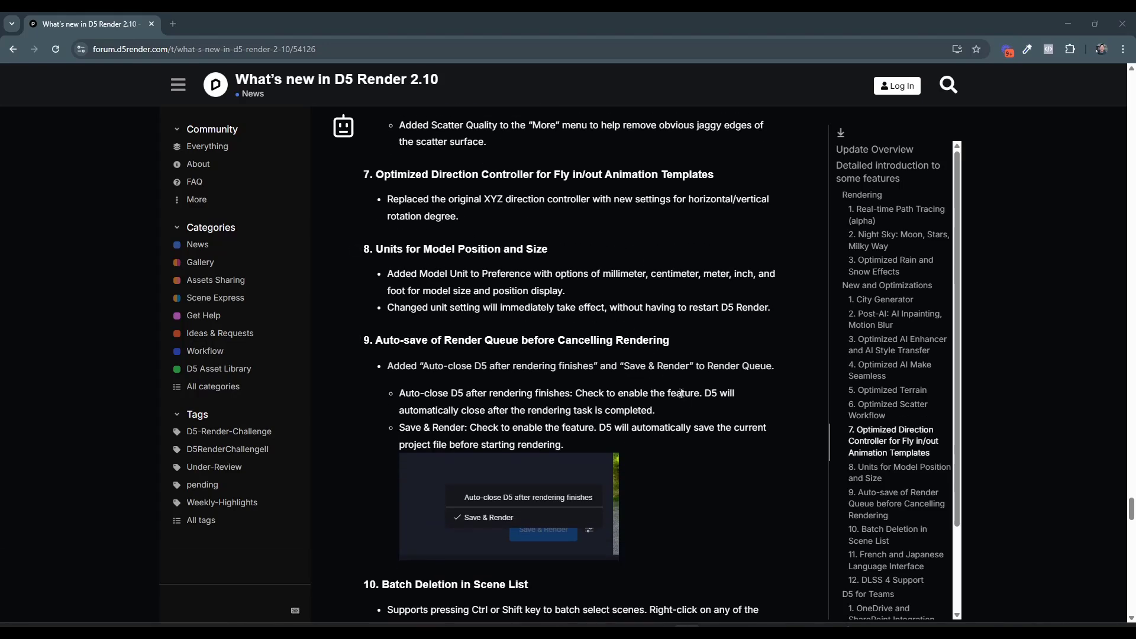
scroll(682, 393, down, 6)
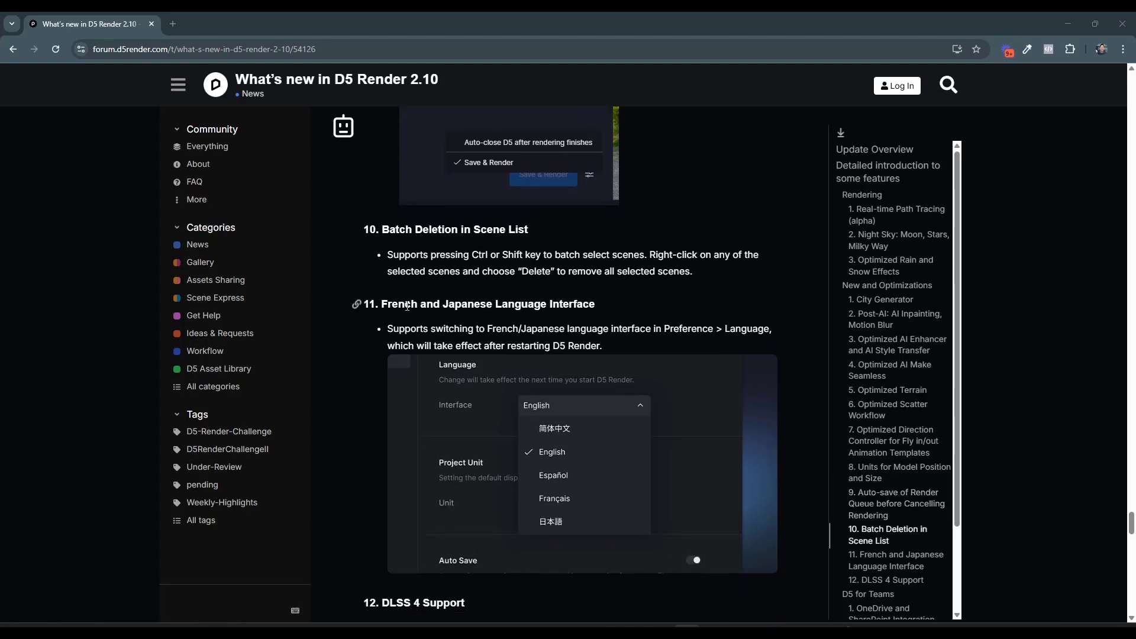
scroll(529, 324, down, 7)
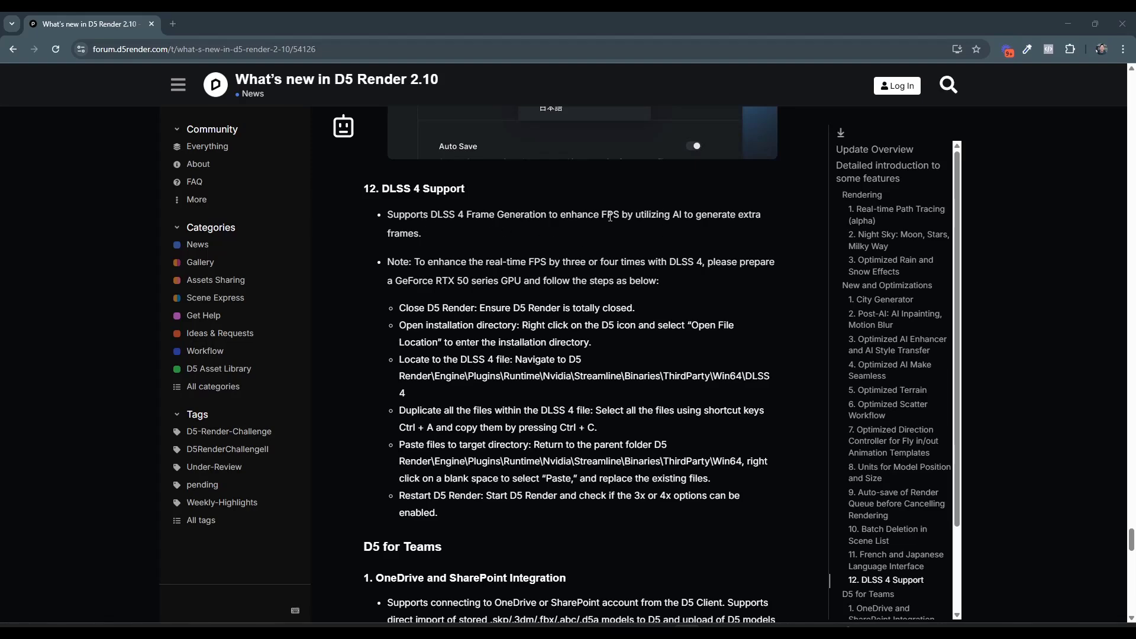
scroll(627, 327, down, 6)
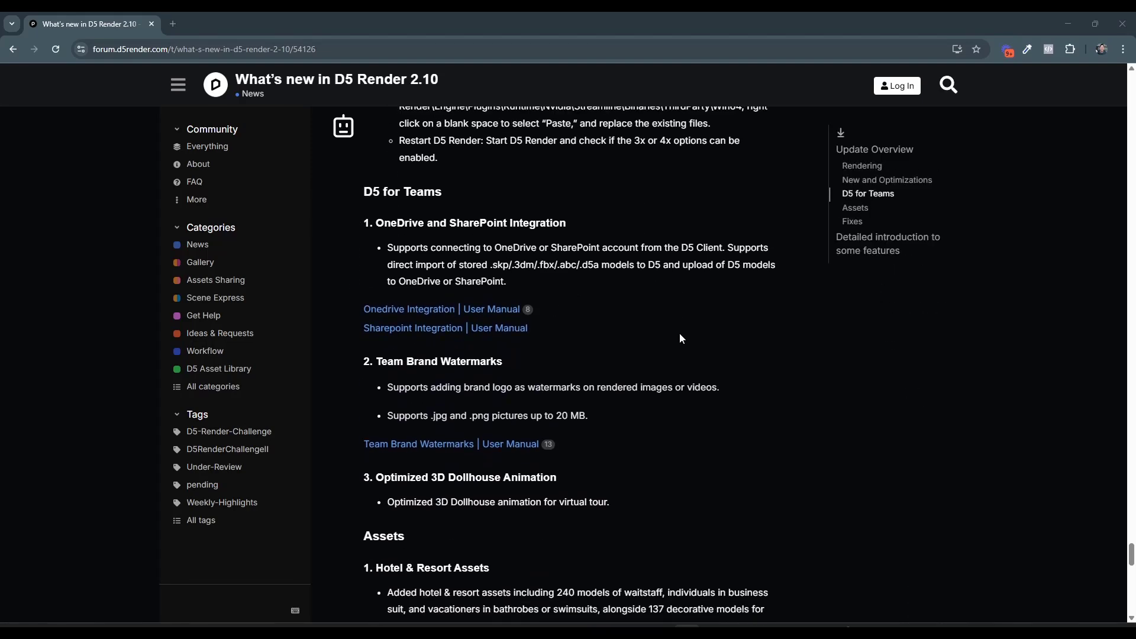
scroll(686, 332, down, 6)
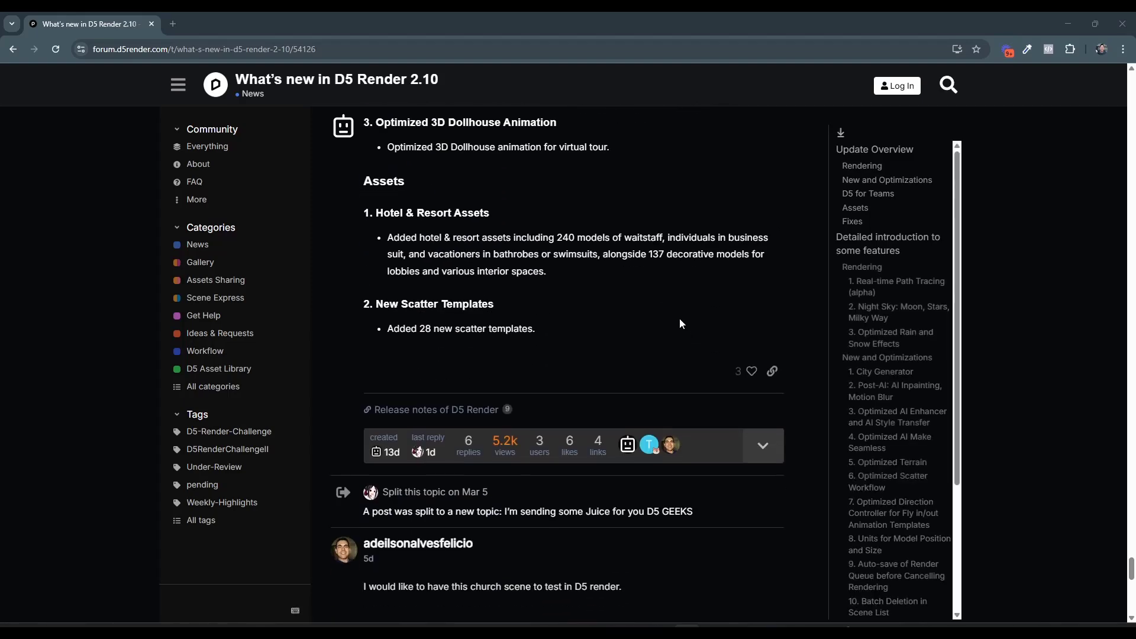
scroll(423, 252, up, 1)
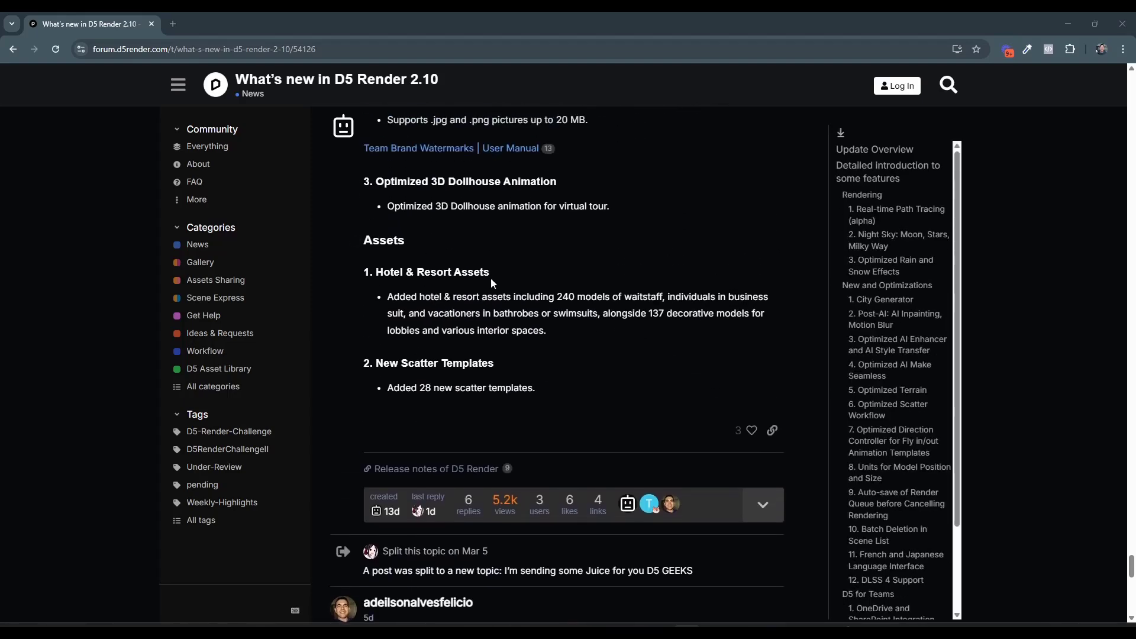
scroll(534, 296, up, 1)
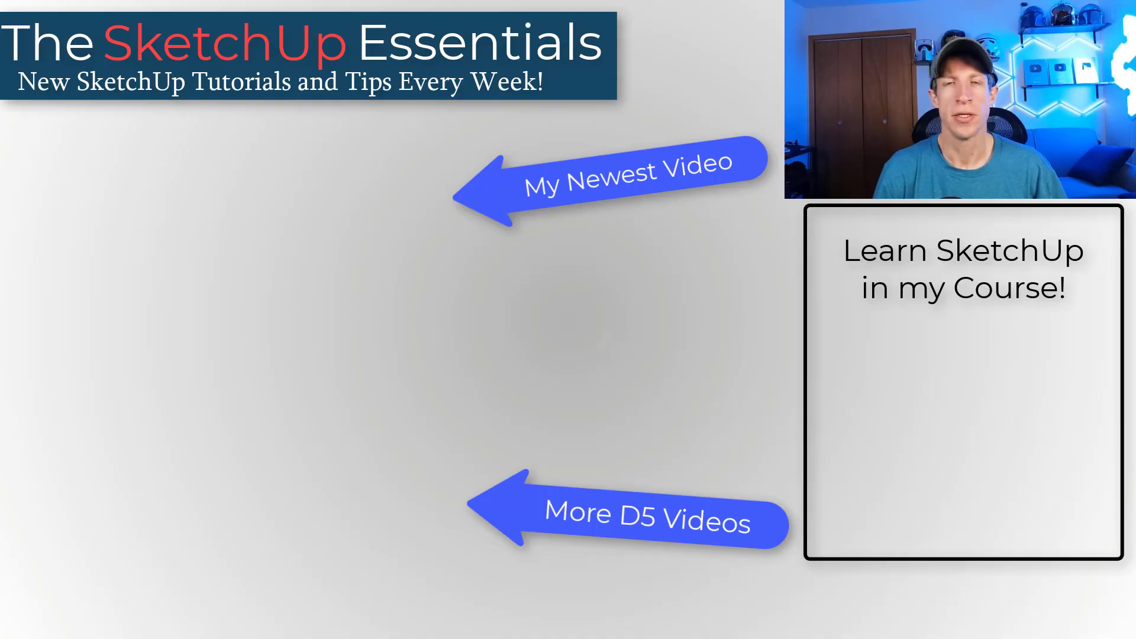